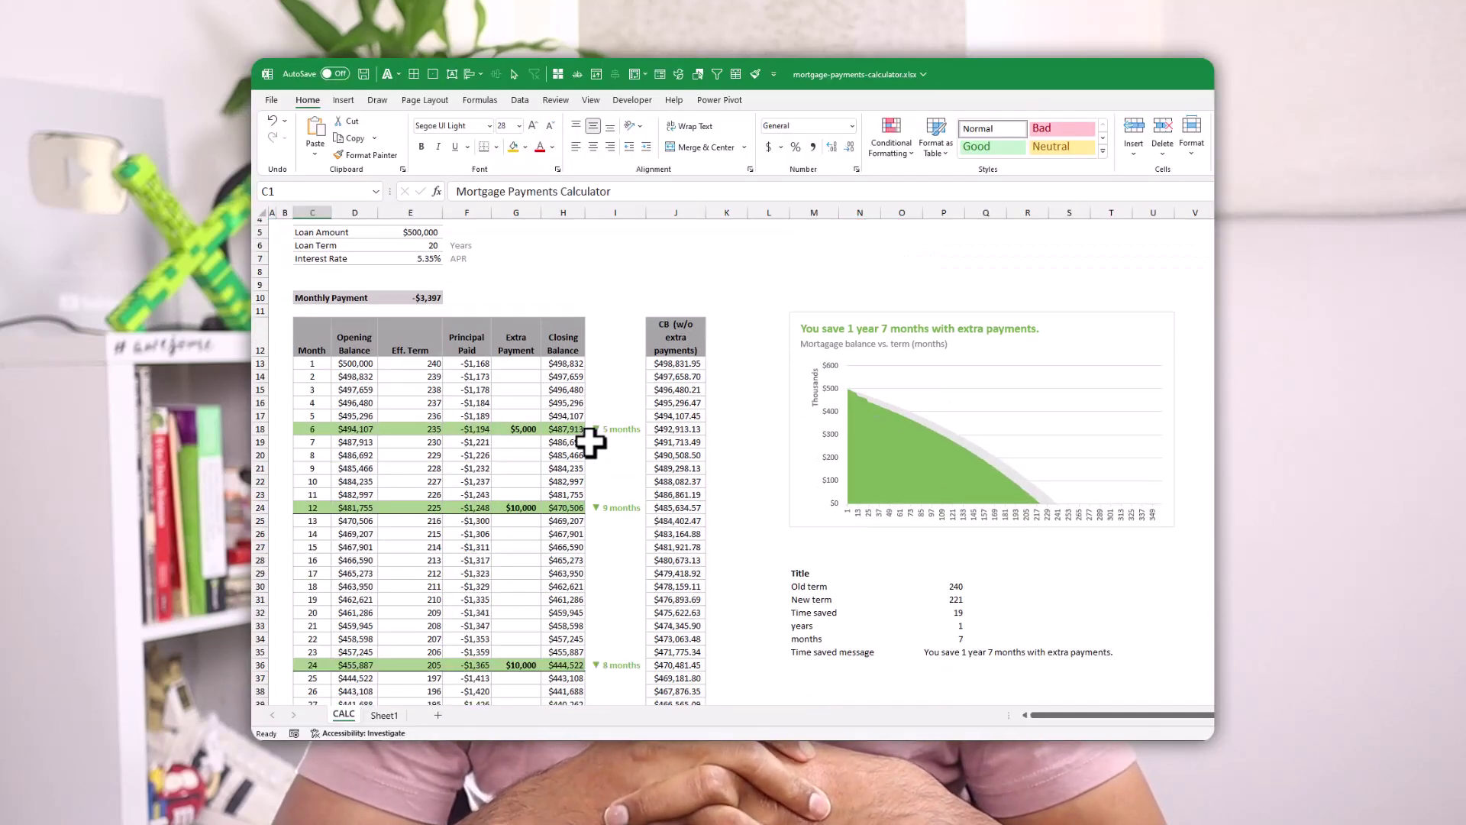
Step: Review the months-saved label formula, the term and rate inputs, and the =PMT(E7/12,E6*12,E5) payment
left_click(618, 392)
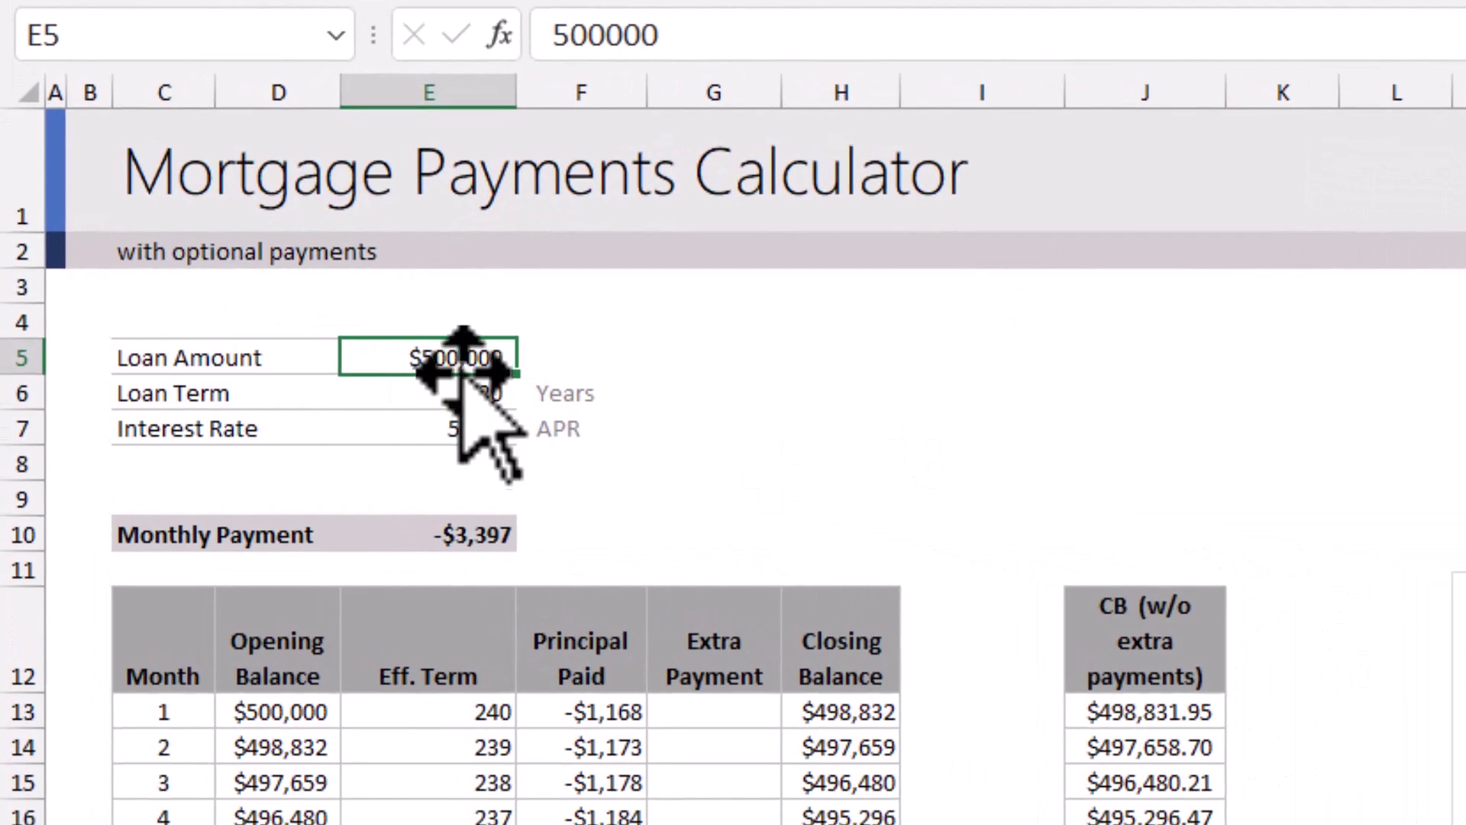
left_click(467, 405)
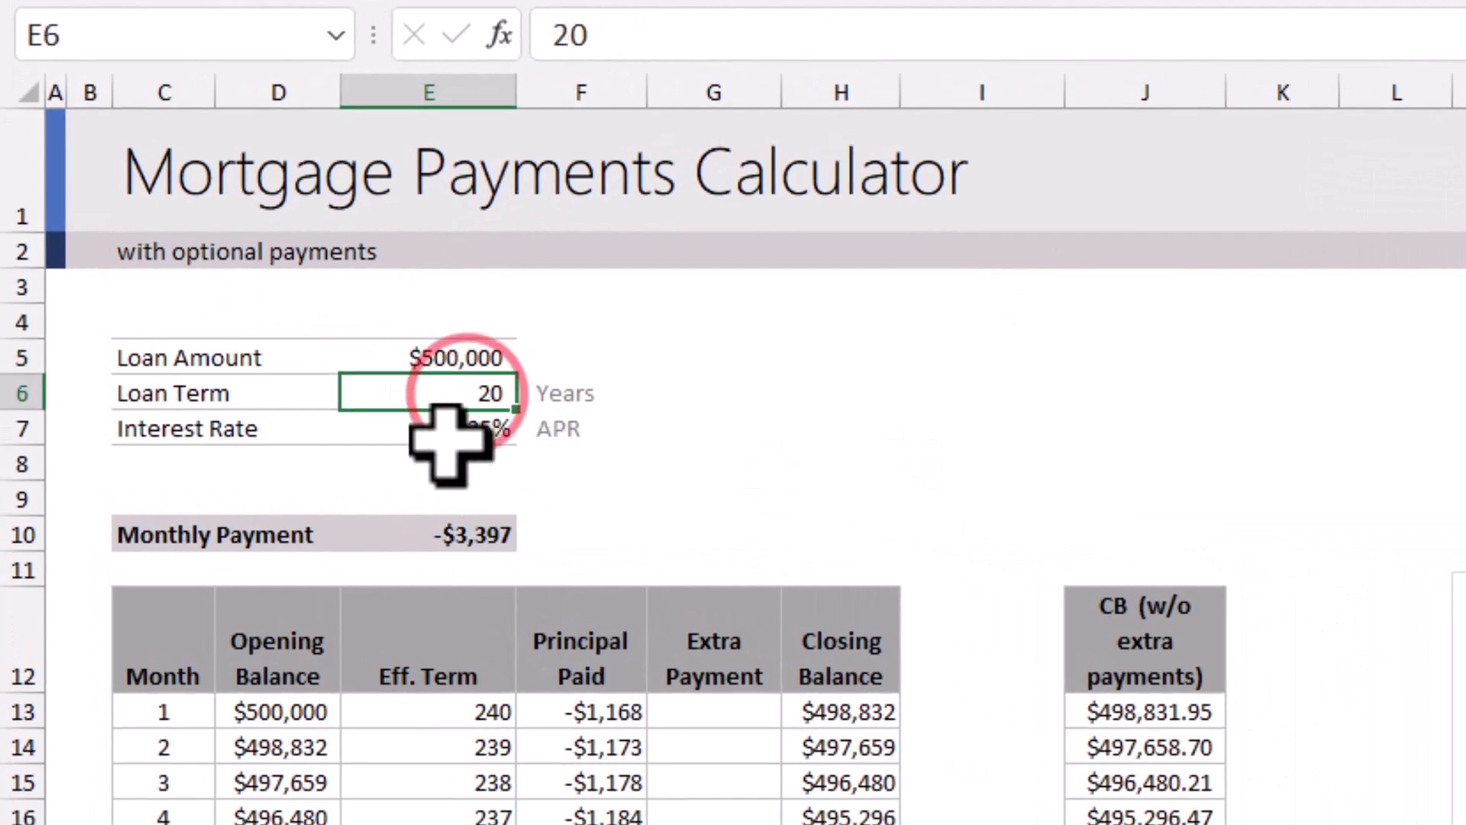
left_click(446, 432)
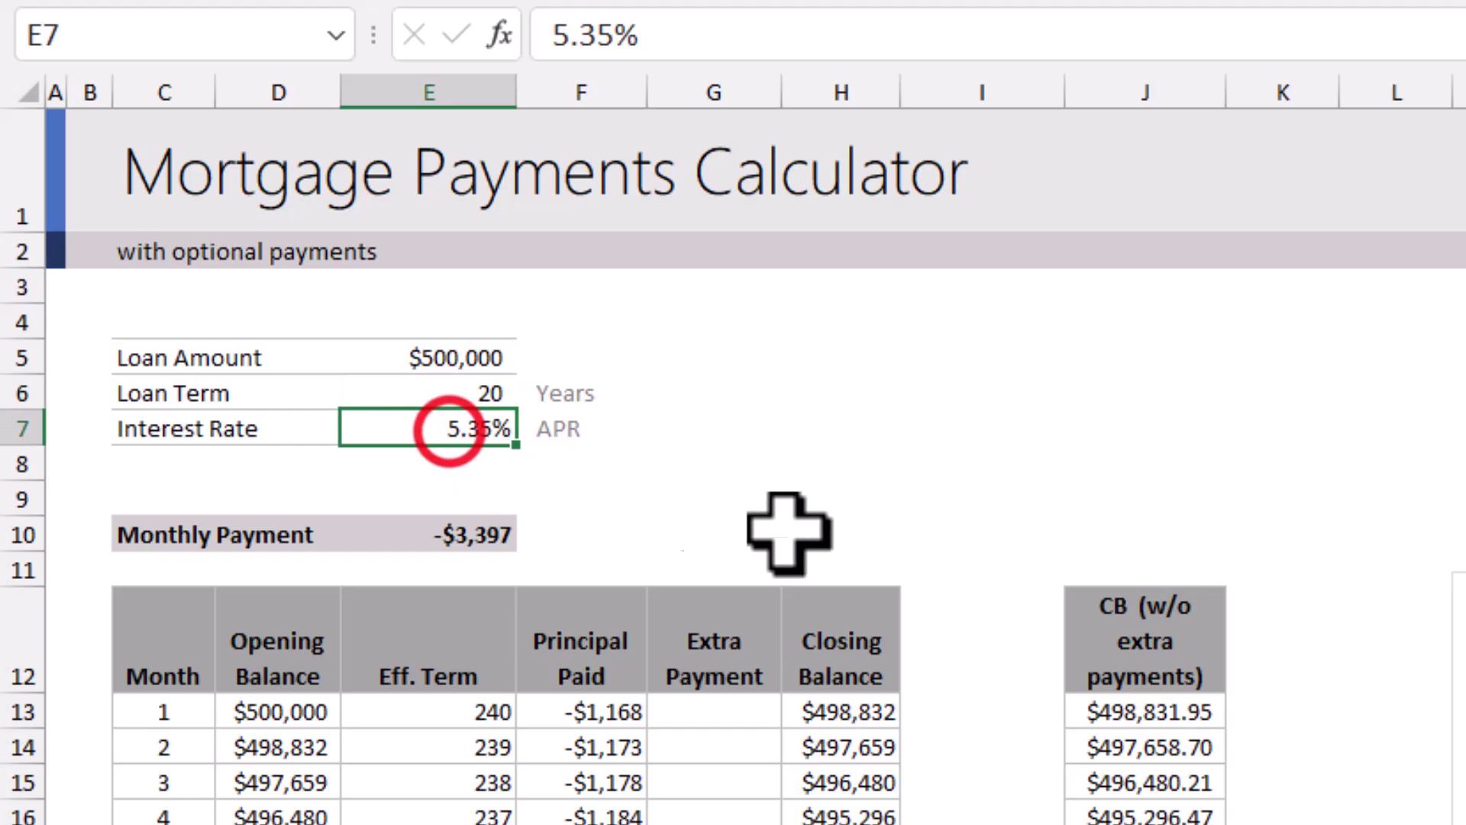
left_click(458, 536)
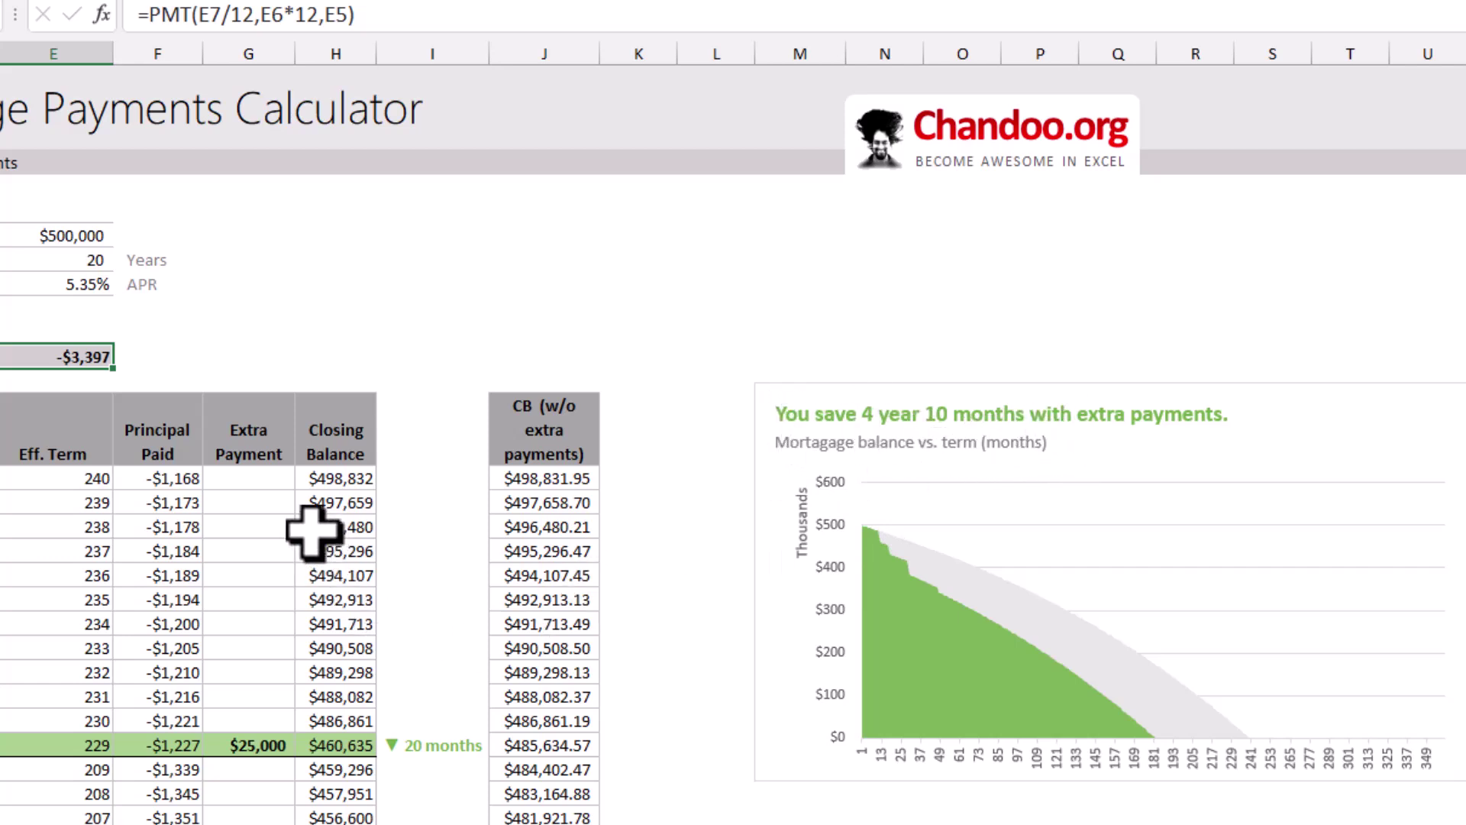
Step: Clear the existing amounts in the Extra Payment column
left_click(252, 478)
key("ctrl+shift+Down")
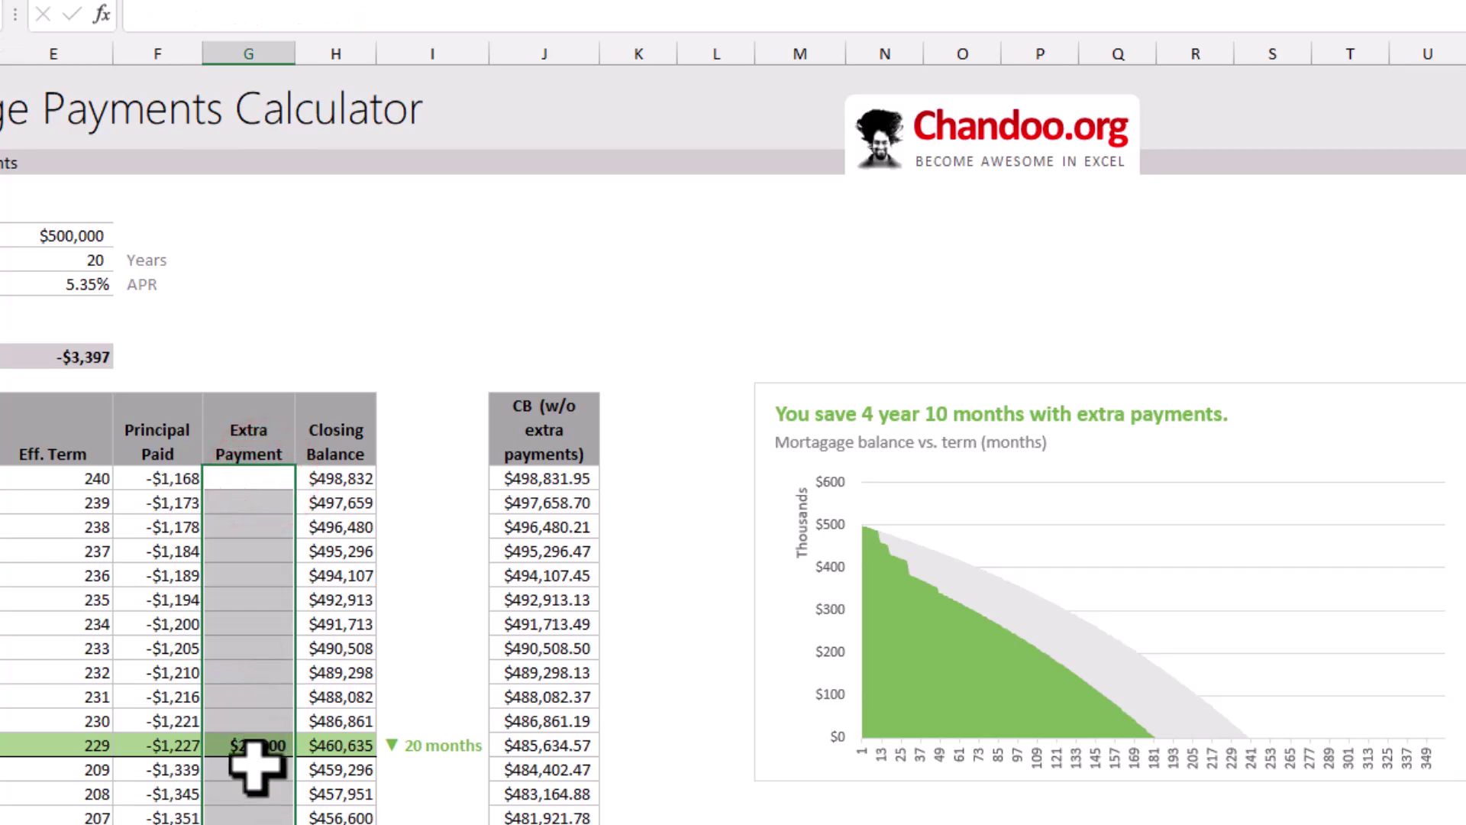
left_click_drag(256, 794, 260, 698)
scroll(491, 668, "up", 20)
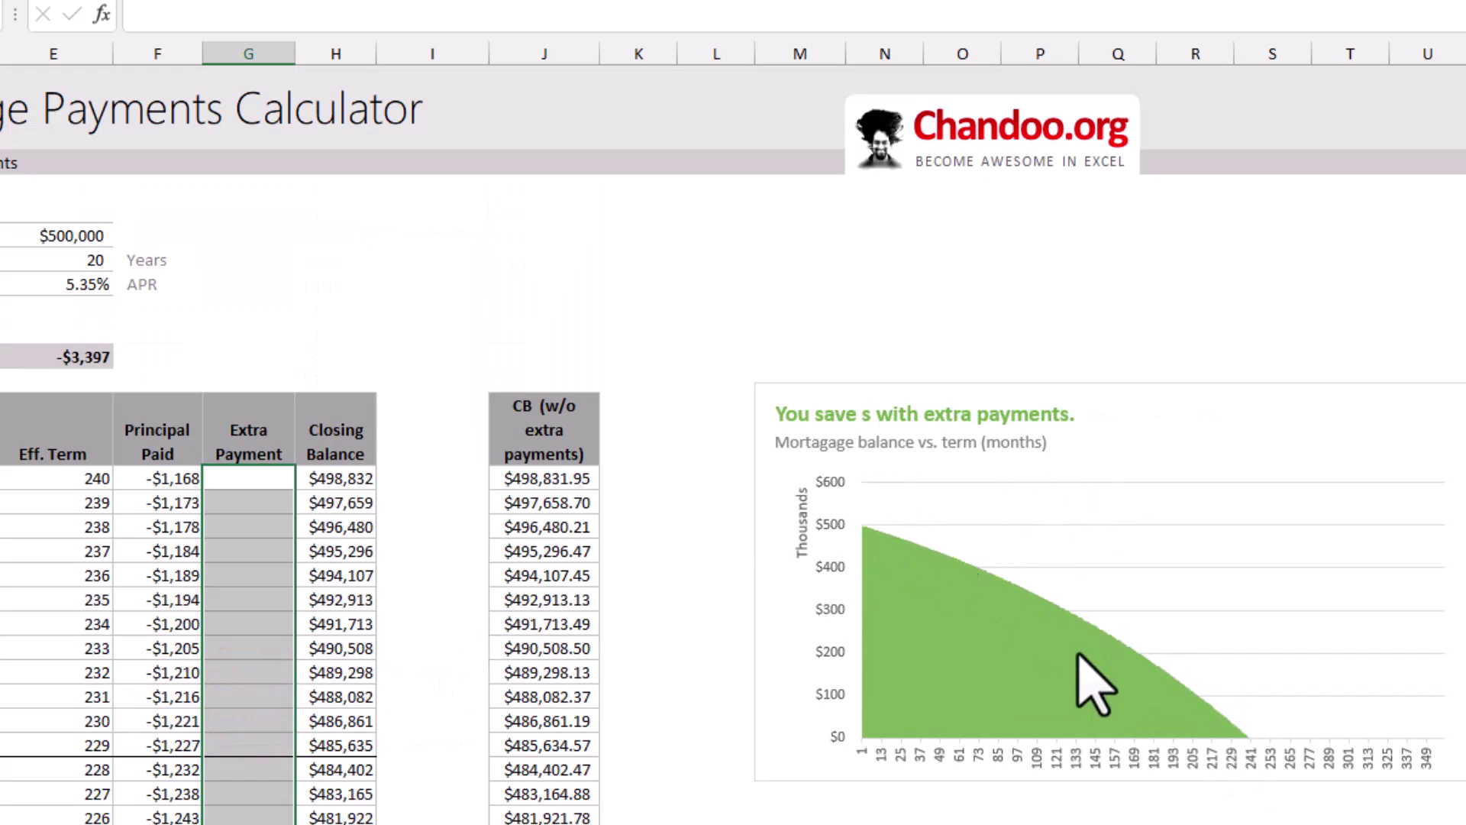
Step: Enter extra payments of $5,000 in month 6 and $10,000 in months 12 and 24
left_click(245, 473)
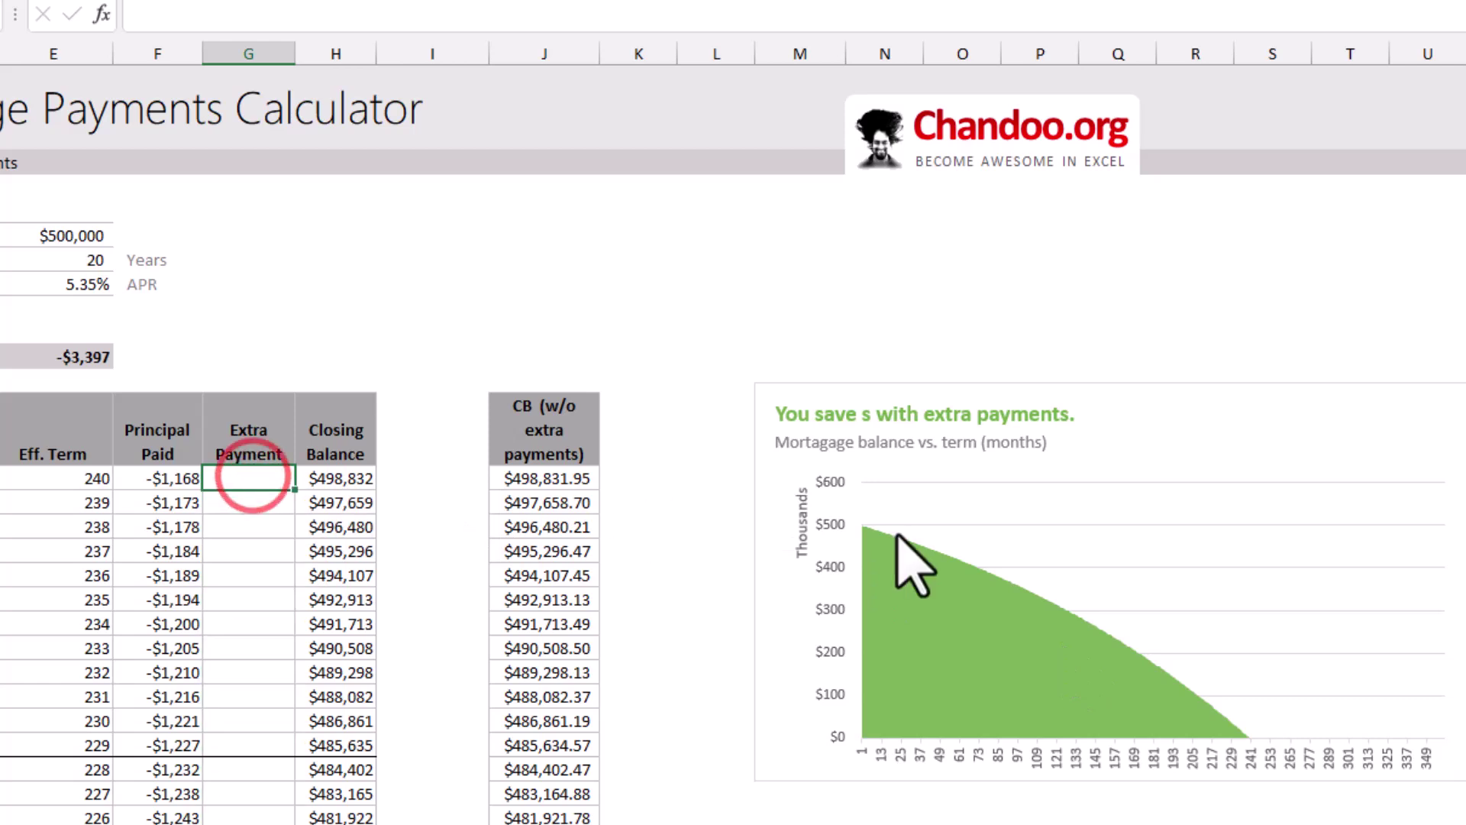
key("Down")
key("Down")
key("Down")
key("Down")
key("Down")
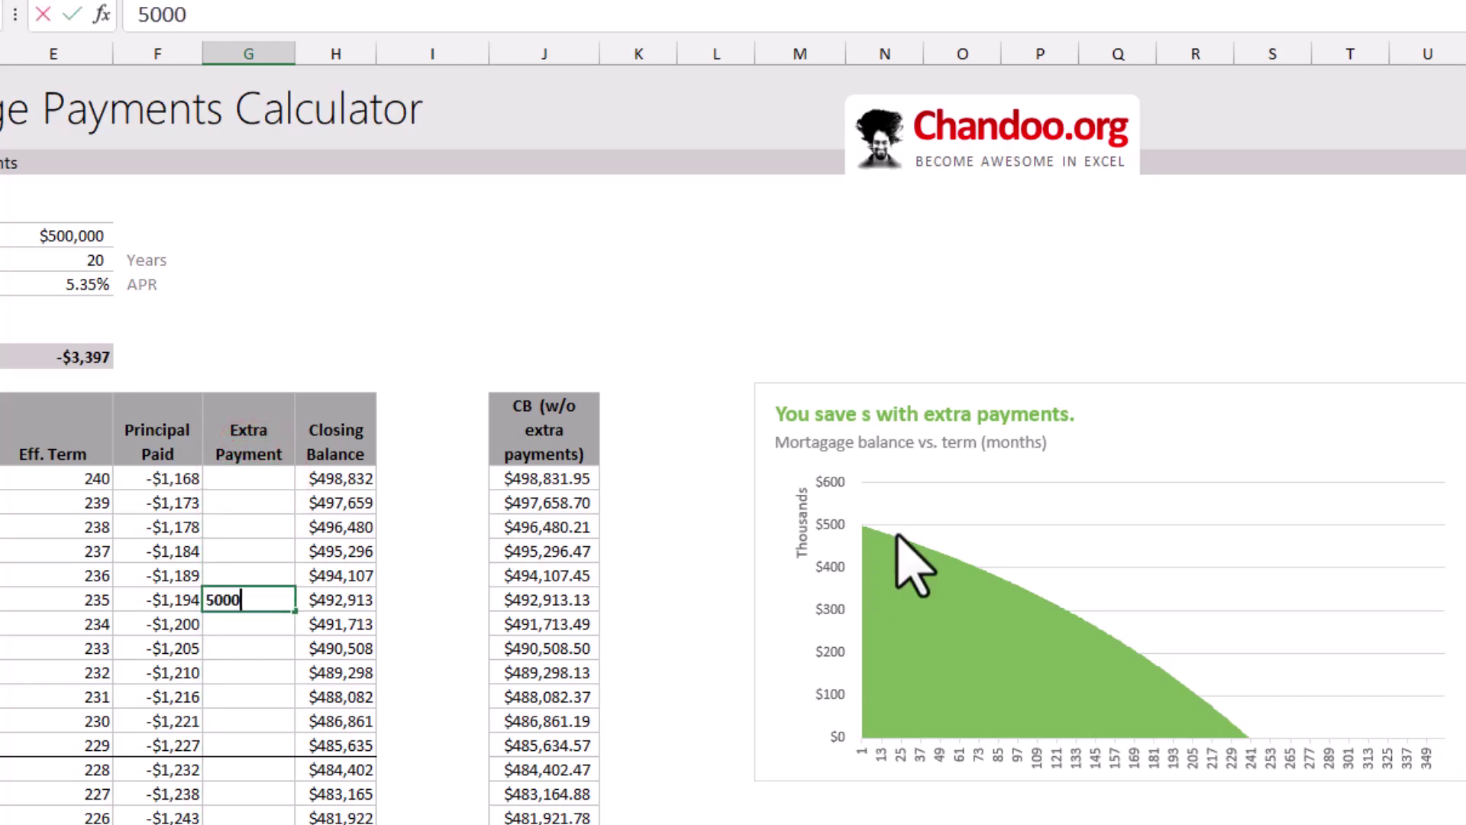
key("Return")
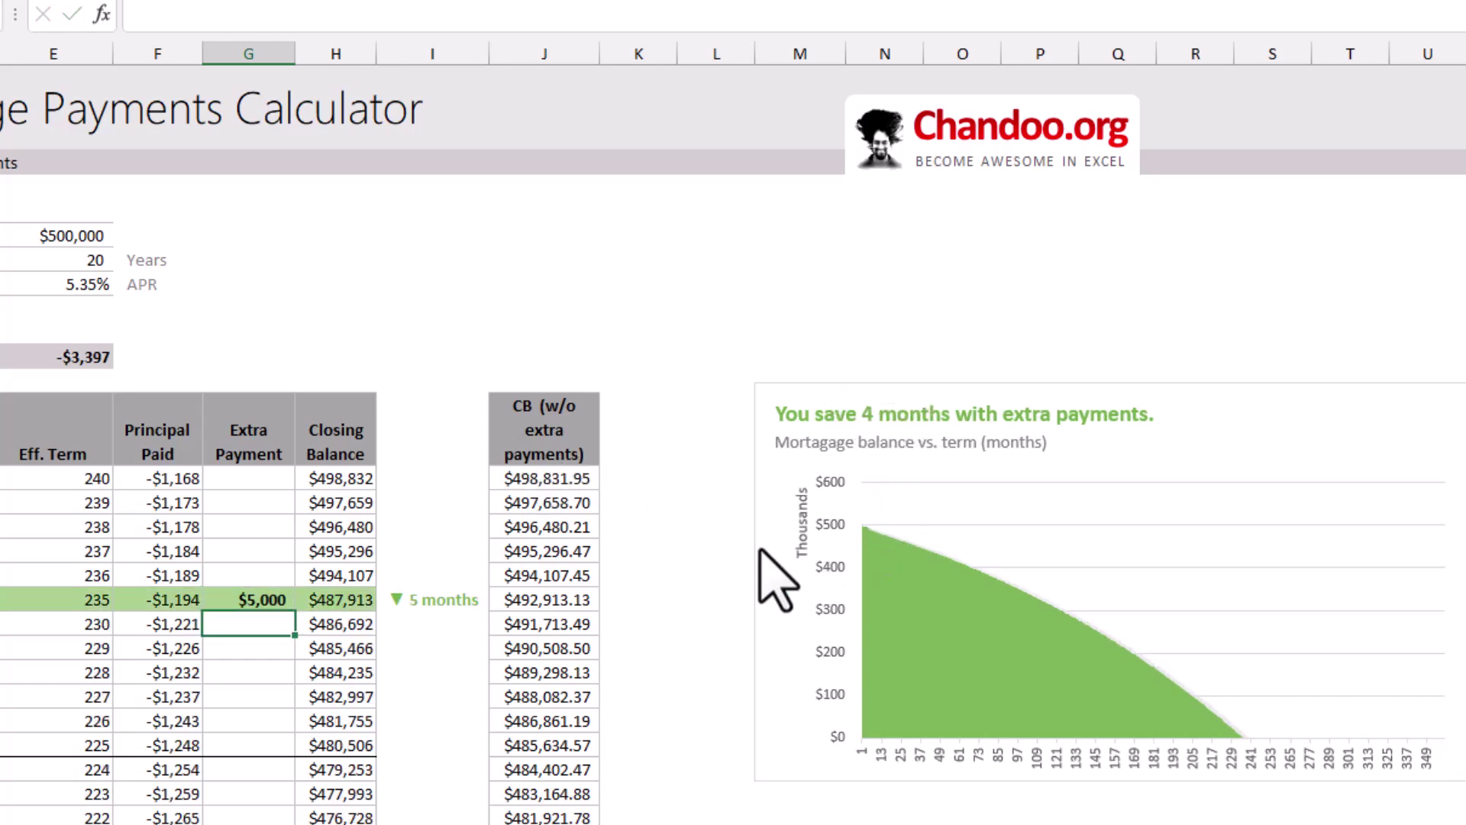
left_click(246, 747)
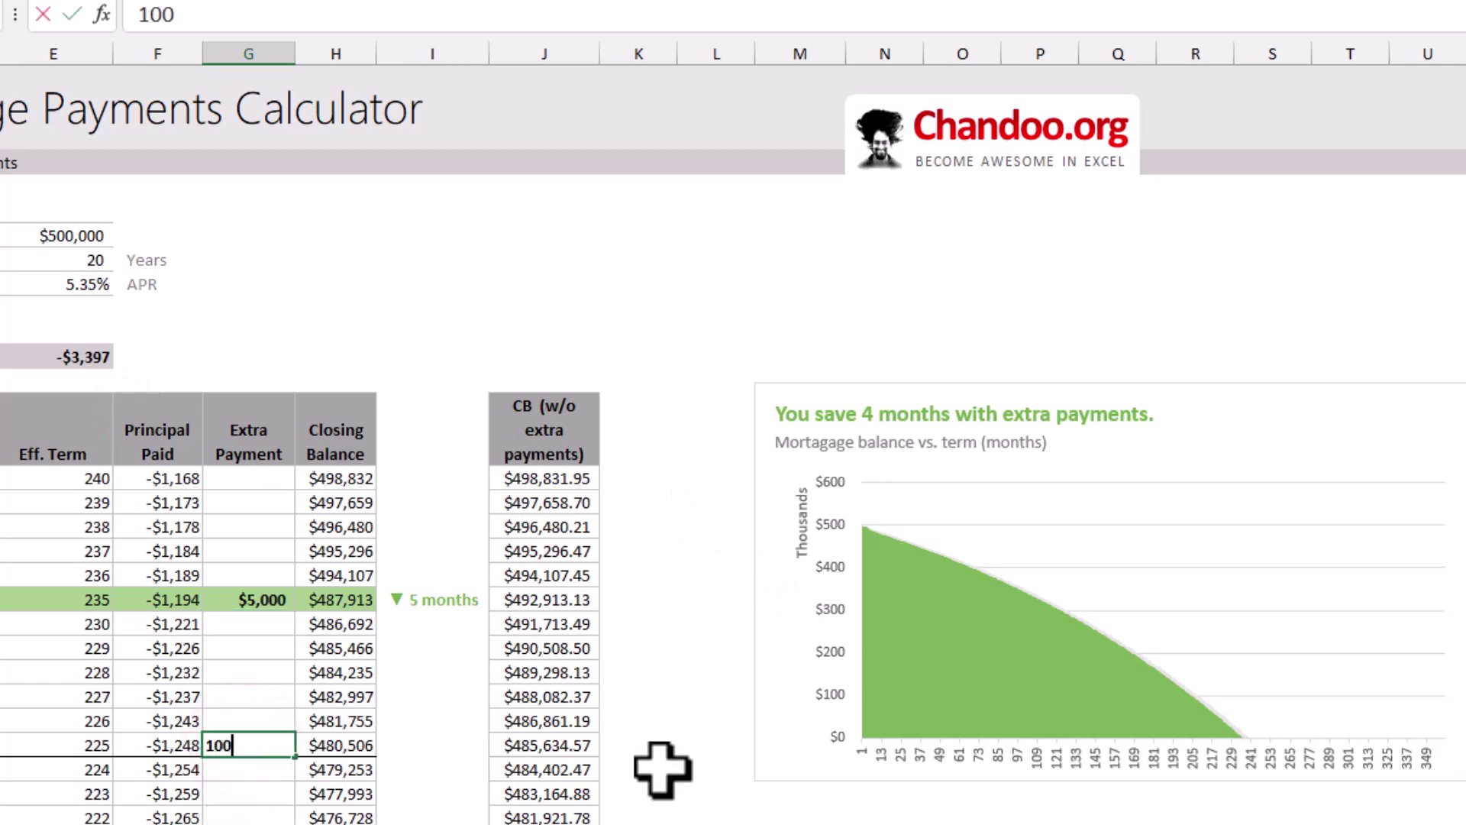
key("Return")
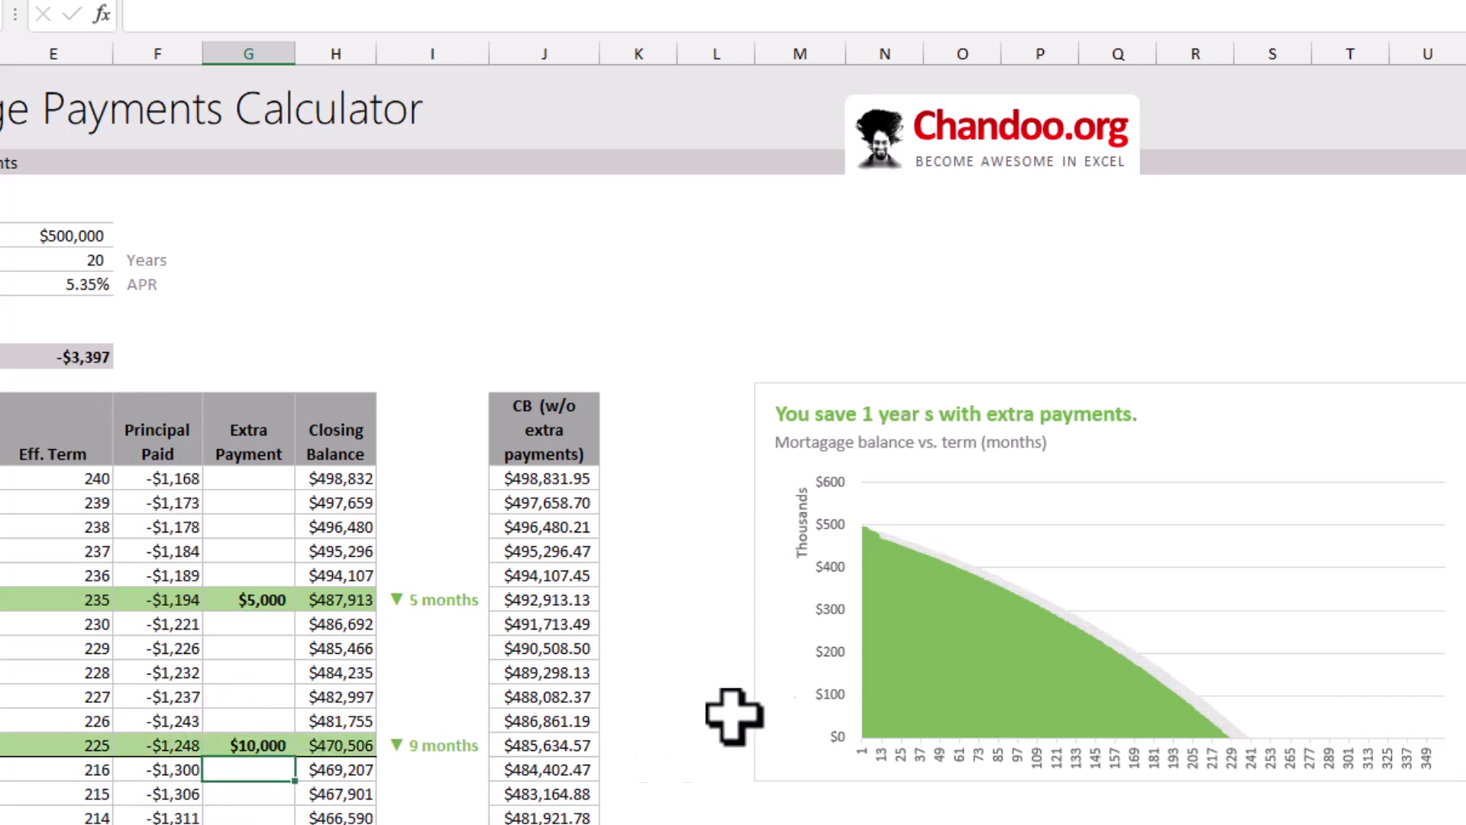
scroll(233, 718, "down", 3)
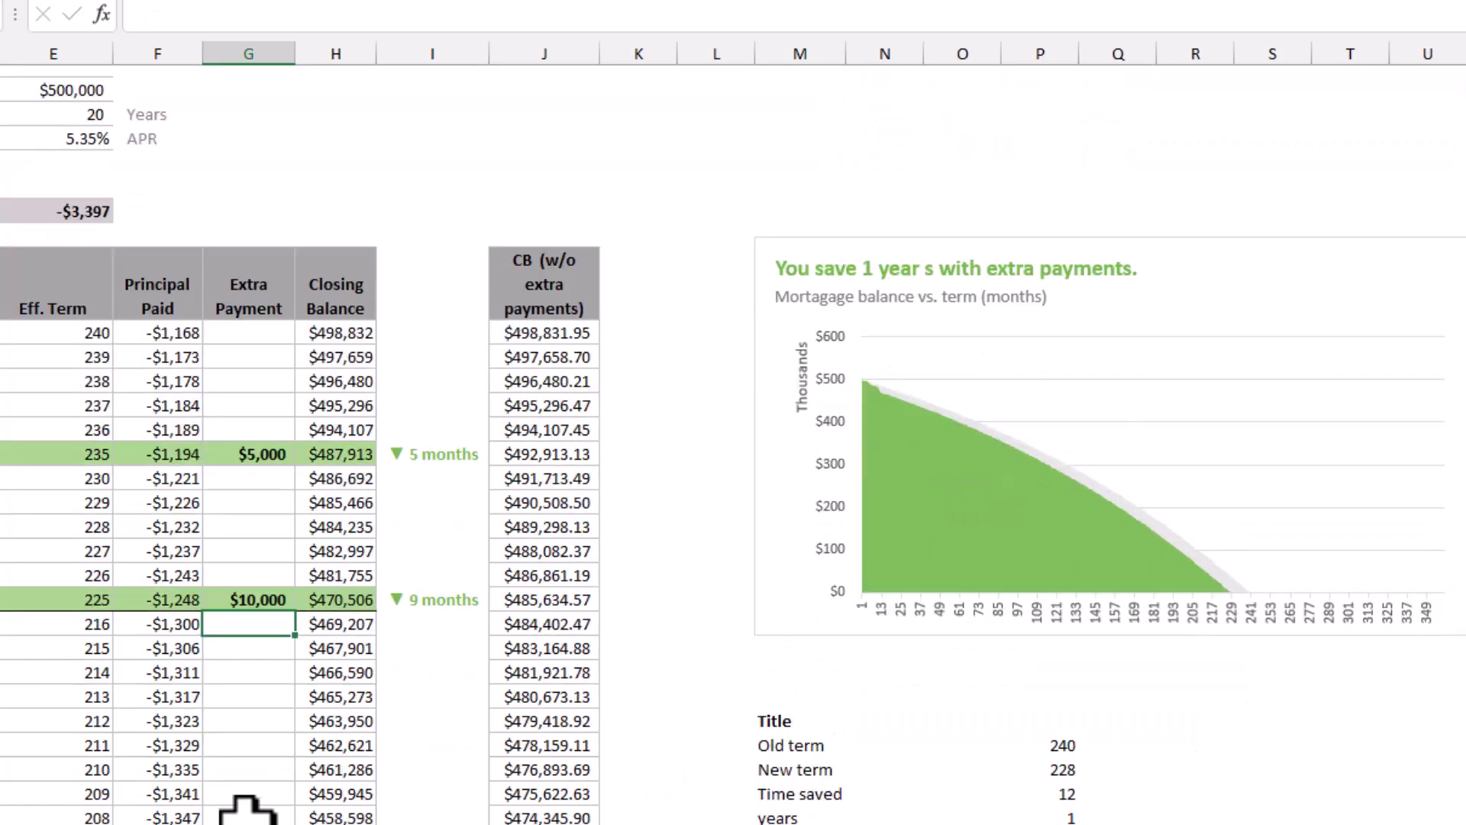
left_click(248, 815)
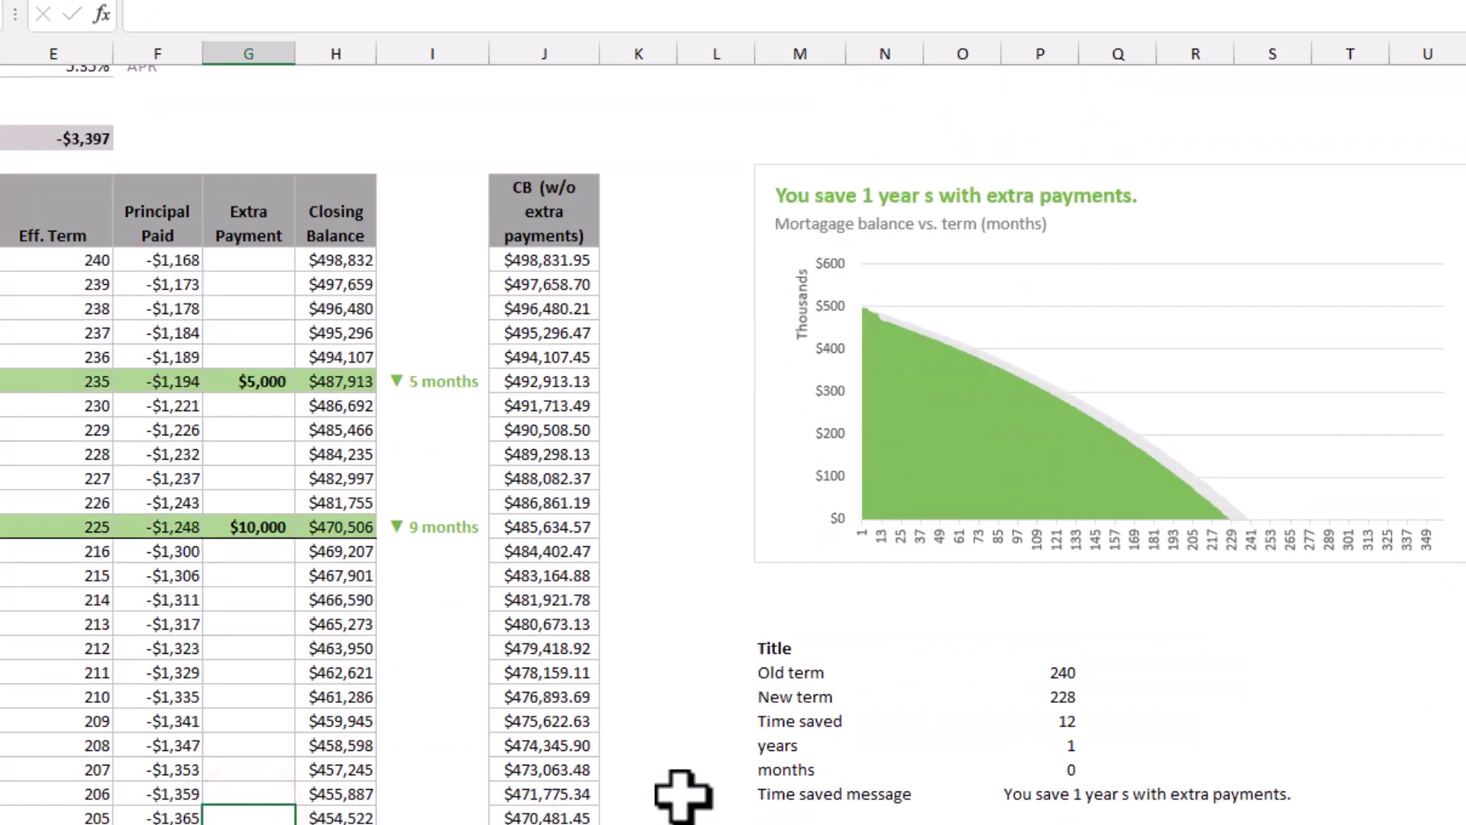
key("Return")
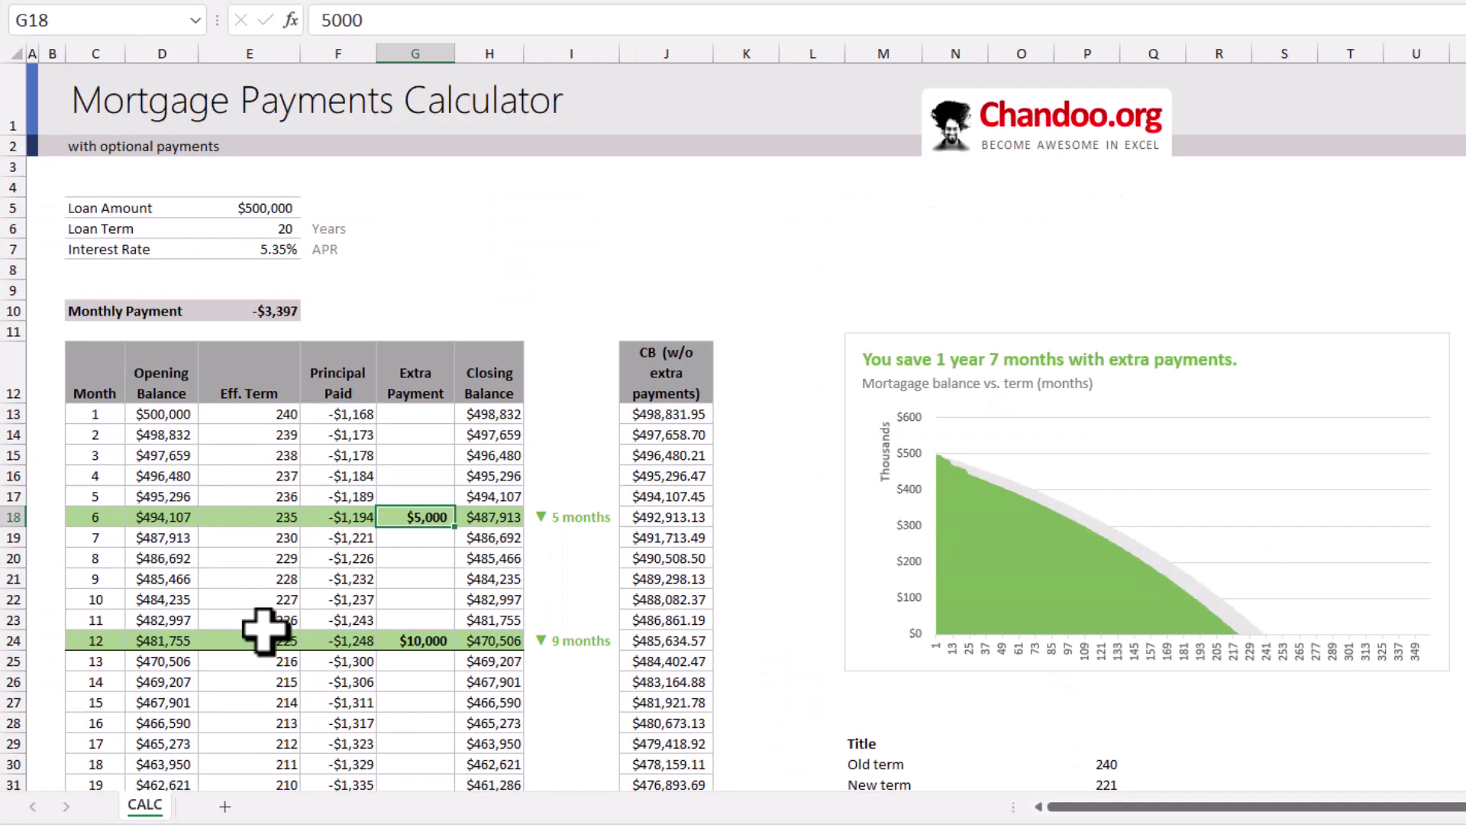
left_click(214, 383)
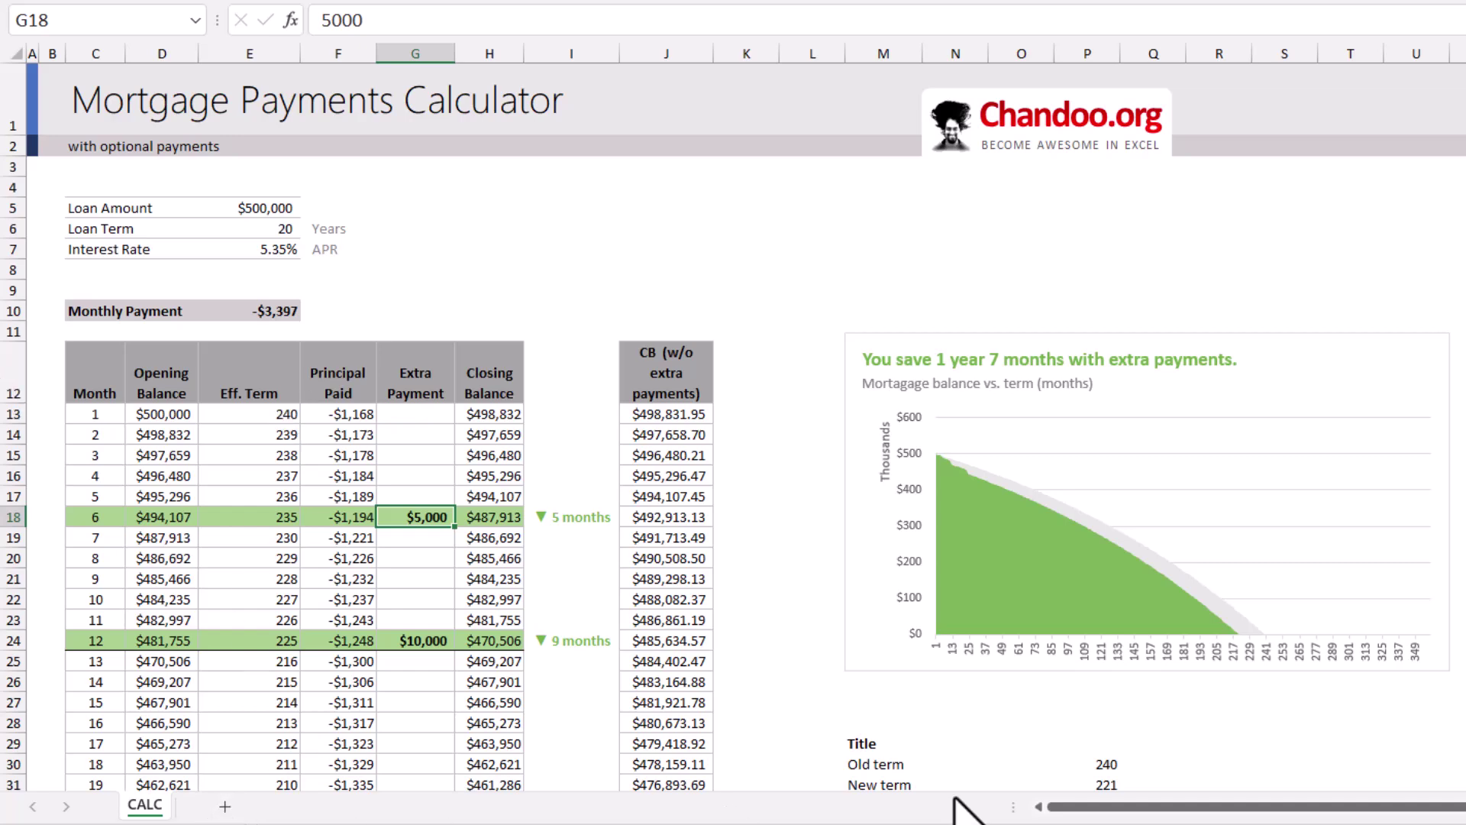
Step: Add a new sheet and enter the labels Loan amount, Term and Interest Rate in B2:B4
left_click(223, 806)
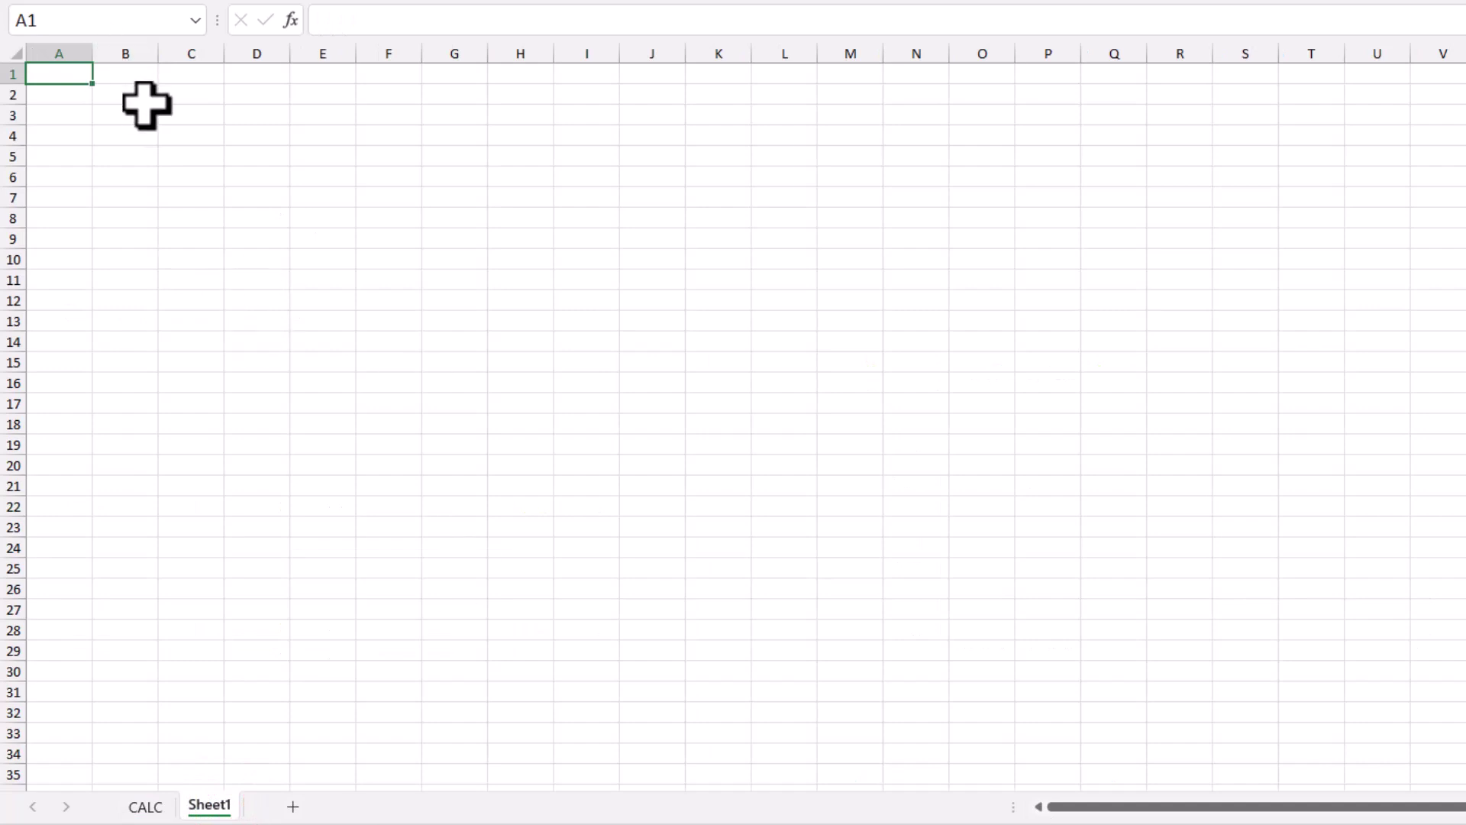
scroll(166, 176, "up", 8, "ctrl")
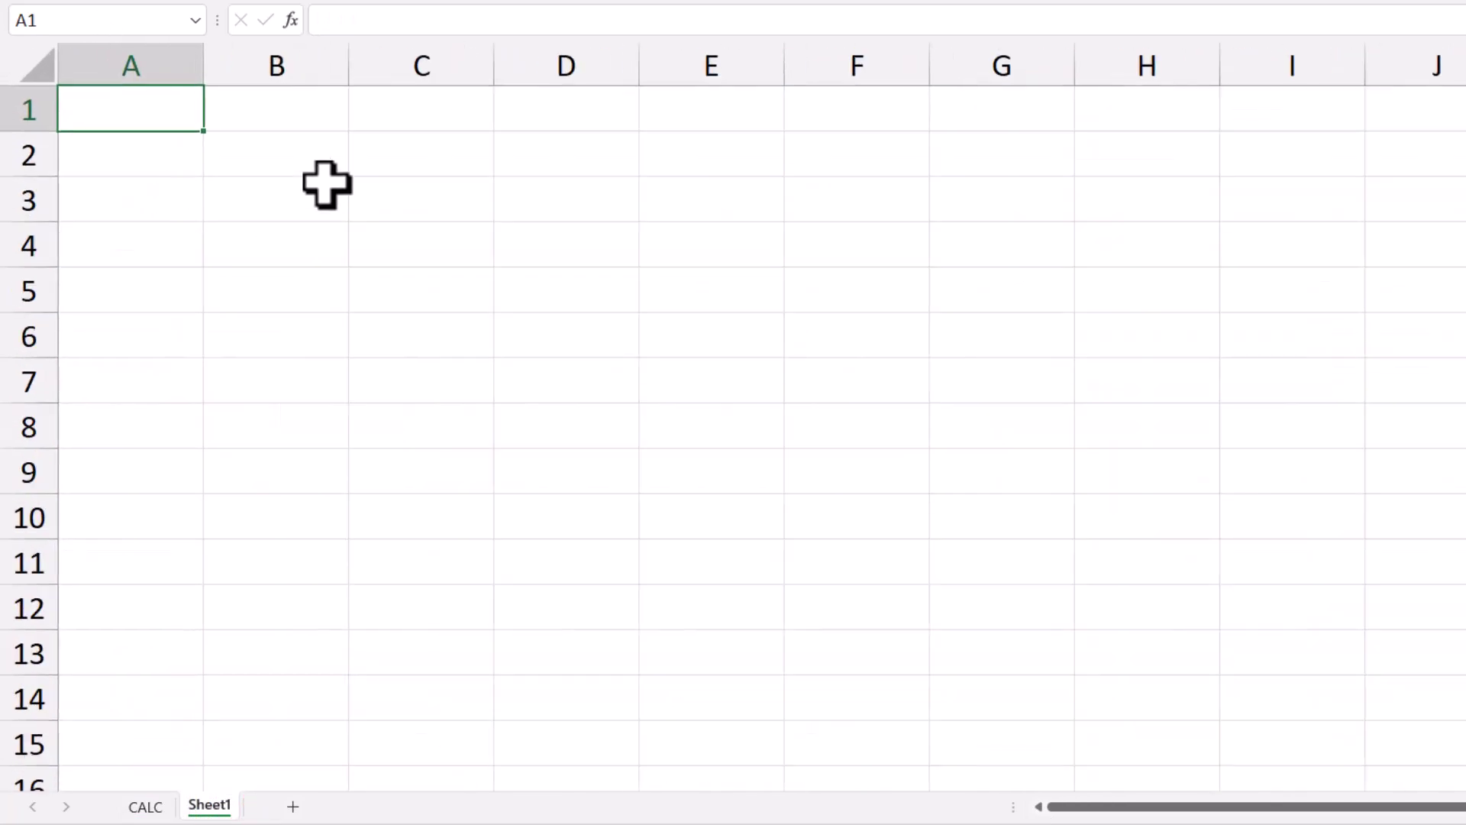
left_click(290, 158)
type("Loan ")
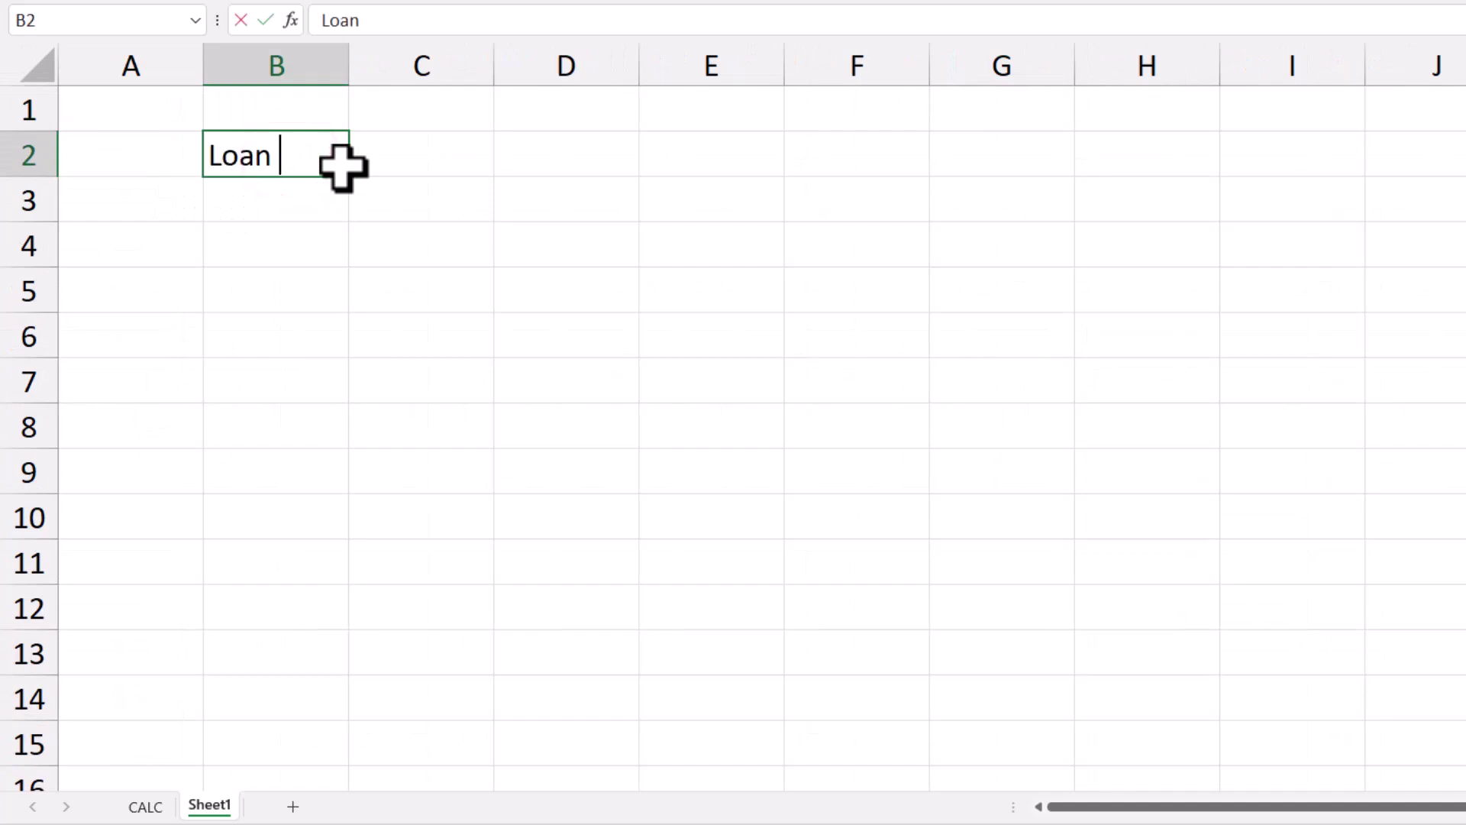
type("amount")
key("Return")
type("Term")
key("Return")
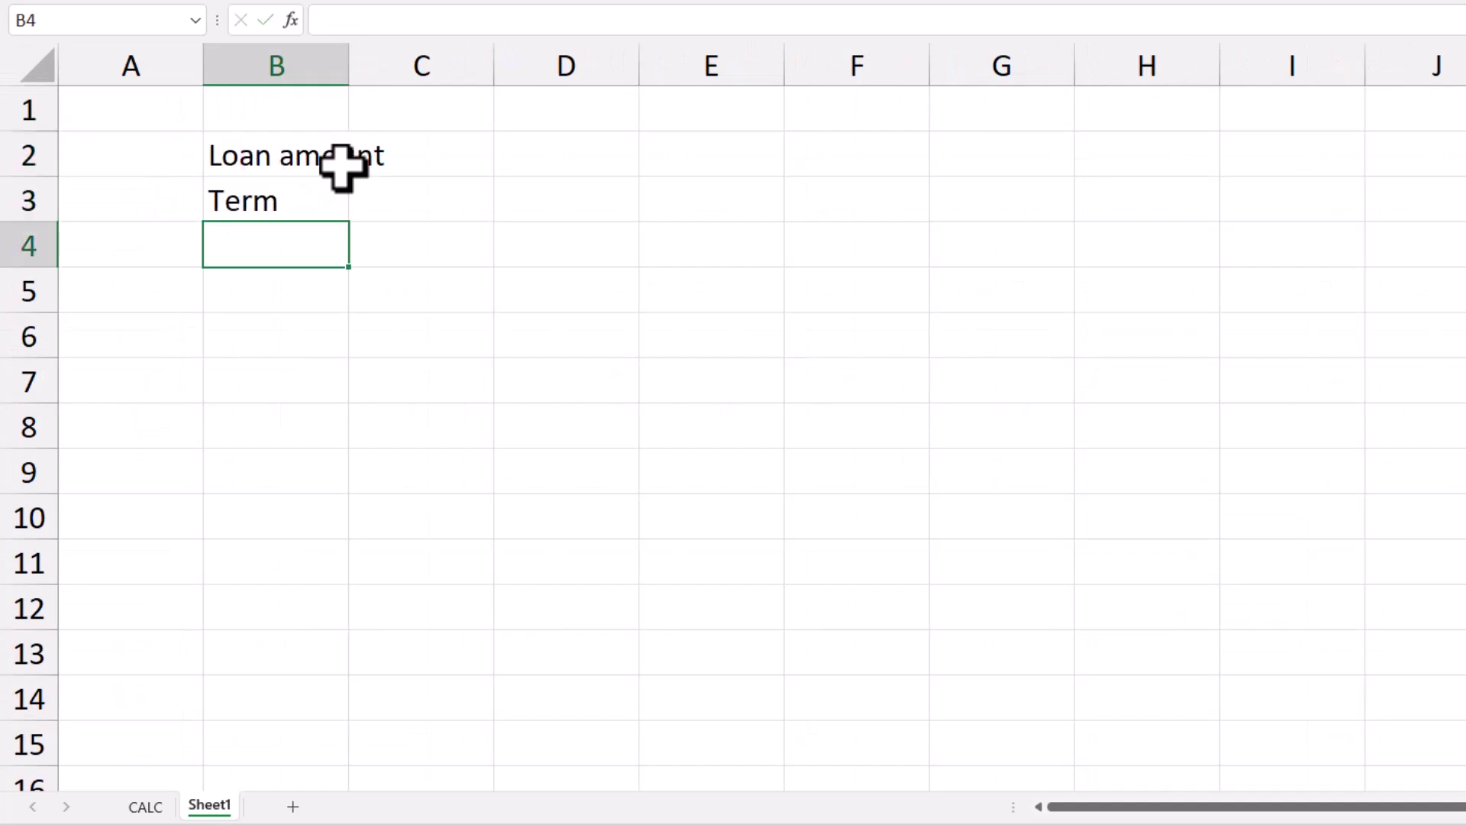
type("Interest Rate")
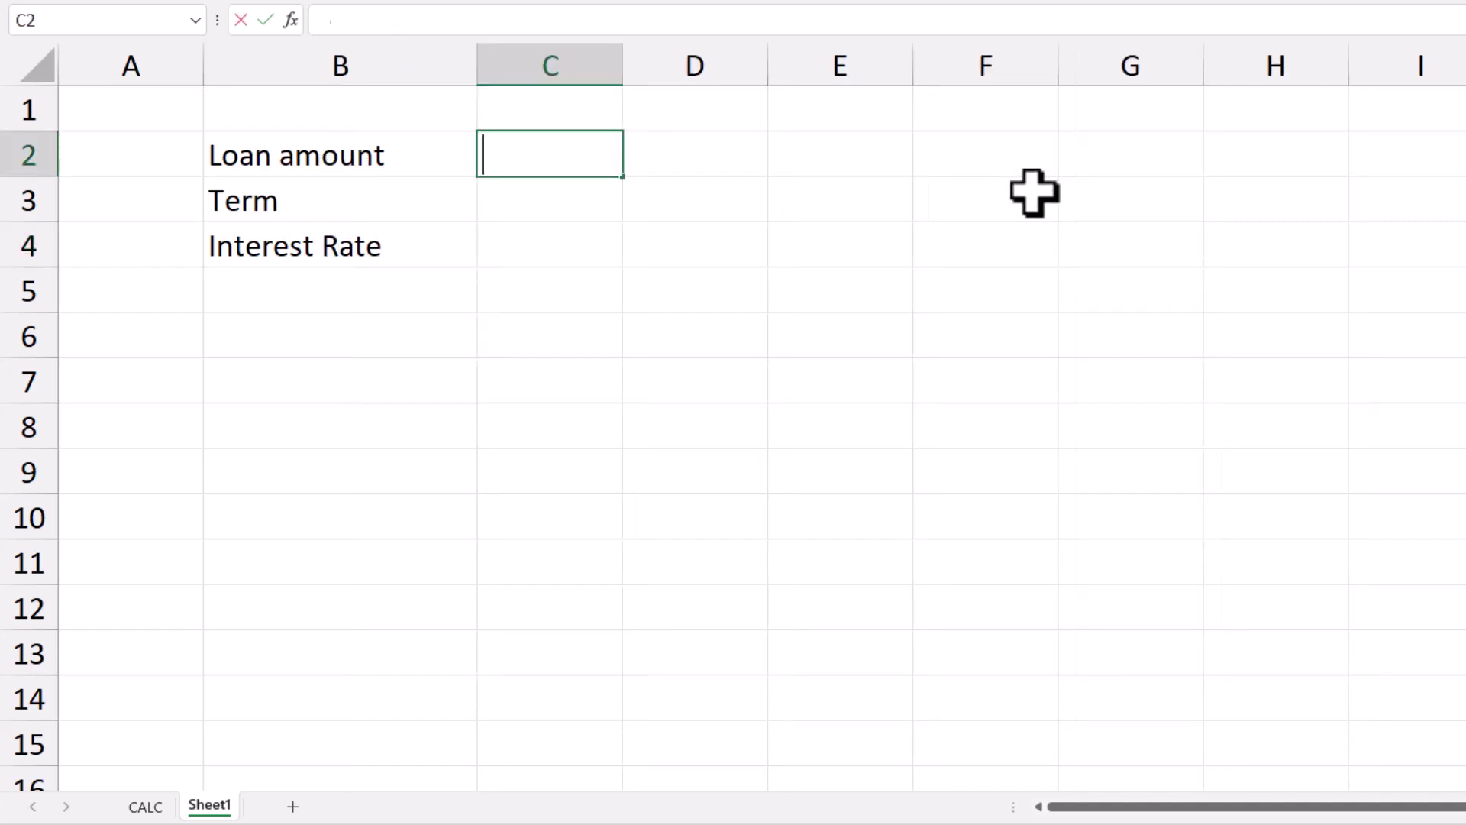
Step: Enter 500000, 20 and 5.50% as the loan amount, term and rate in C2:C4
type("500000")
key("Return")
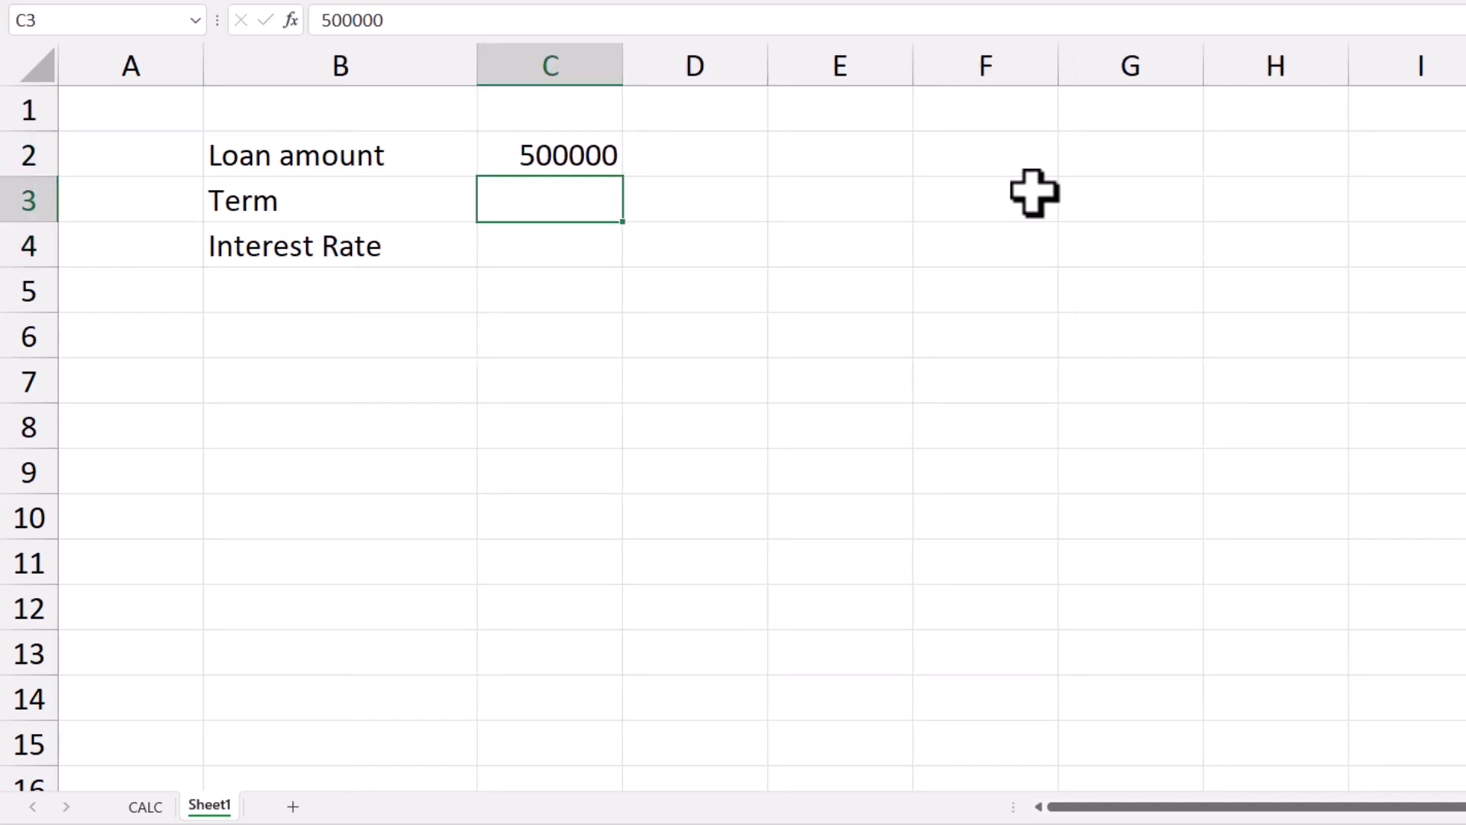
type("20")
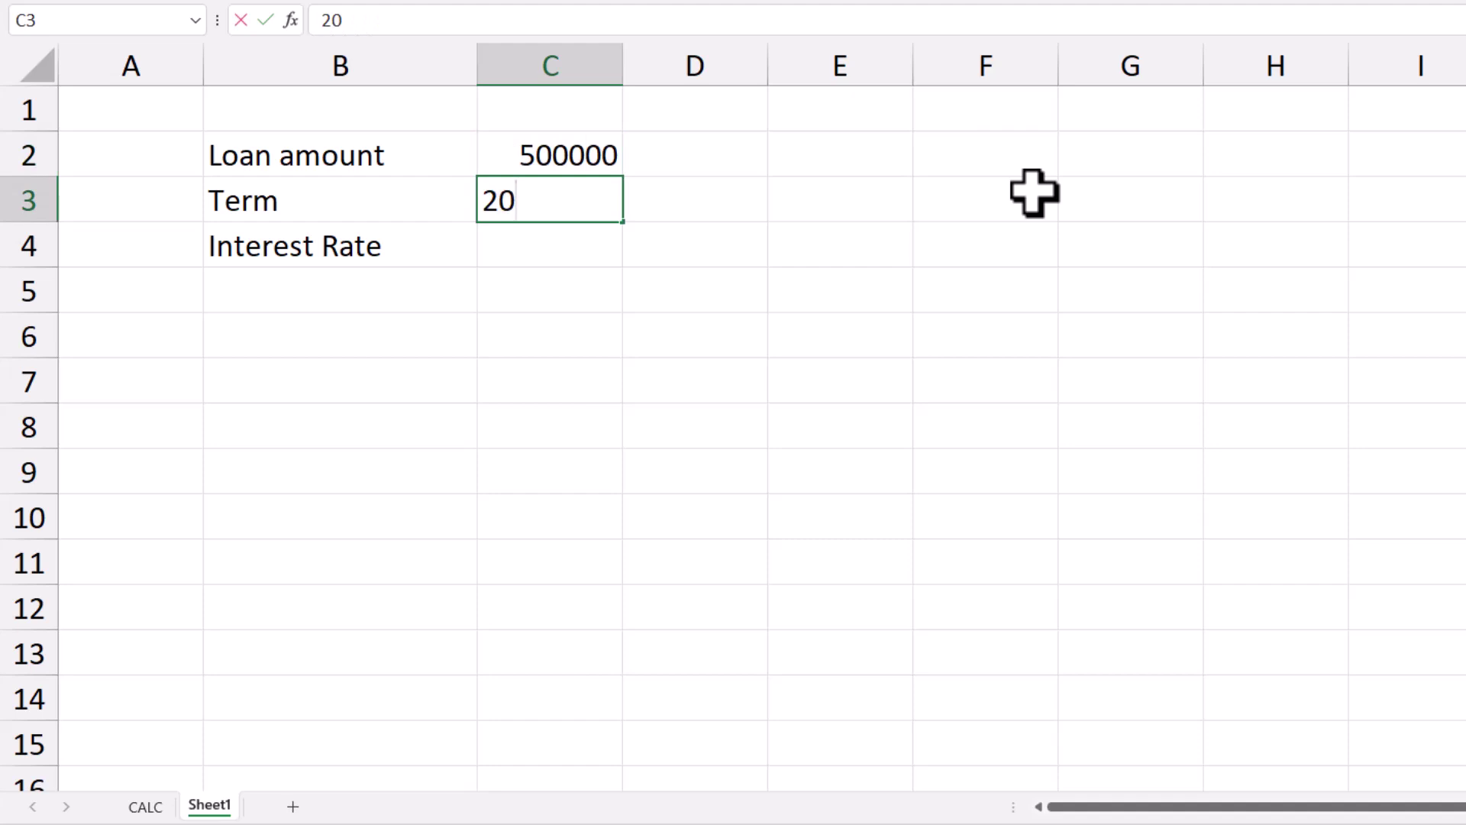
key("Return")
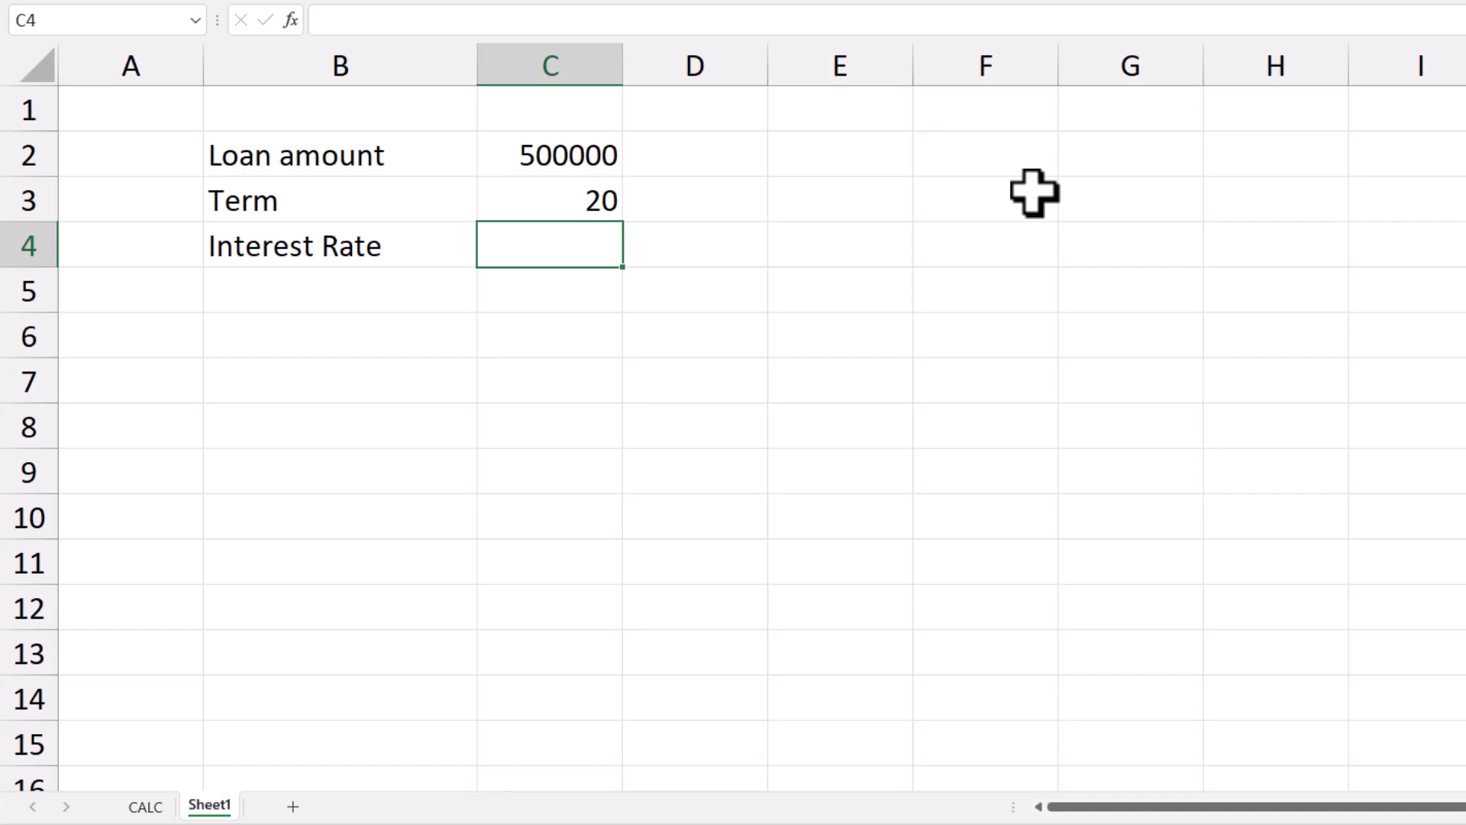
type("5.50")
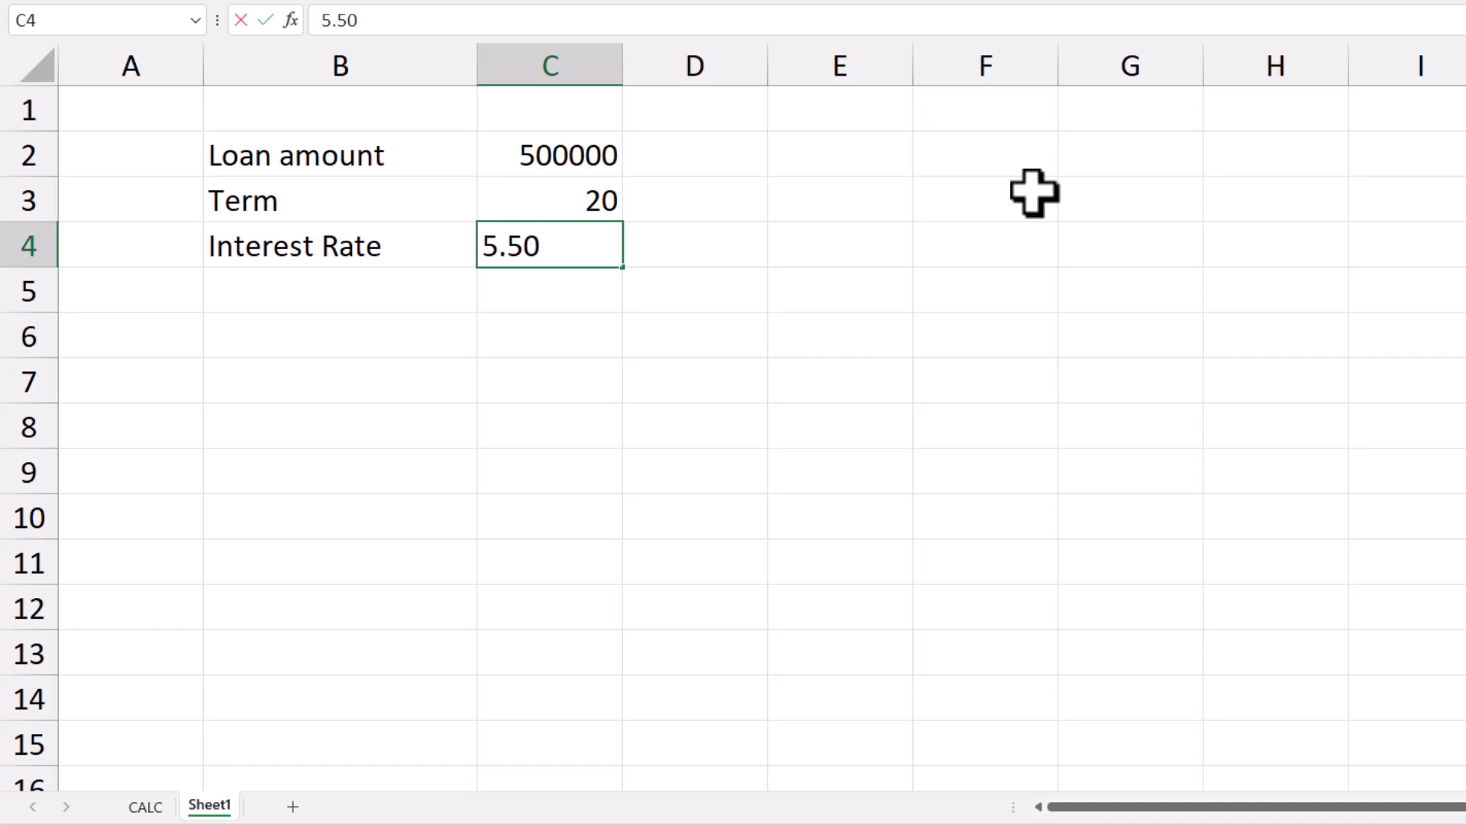
type("%")
key("Return")
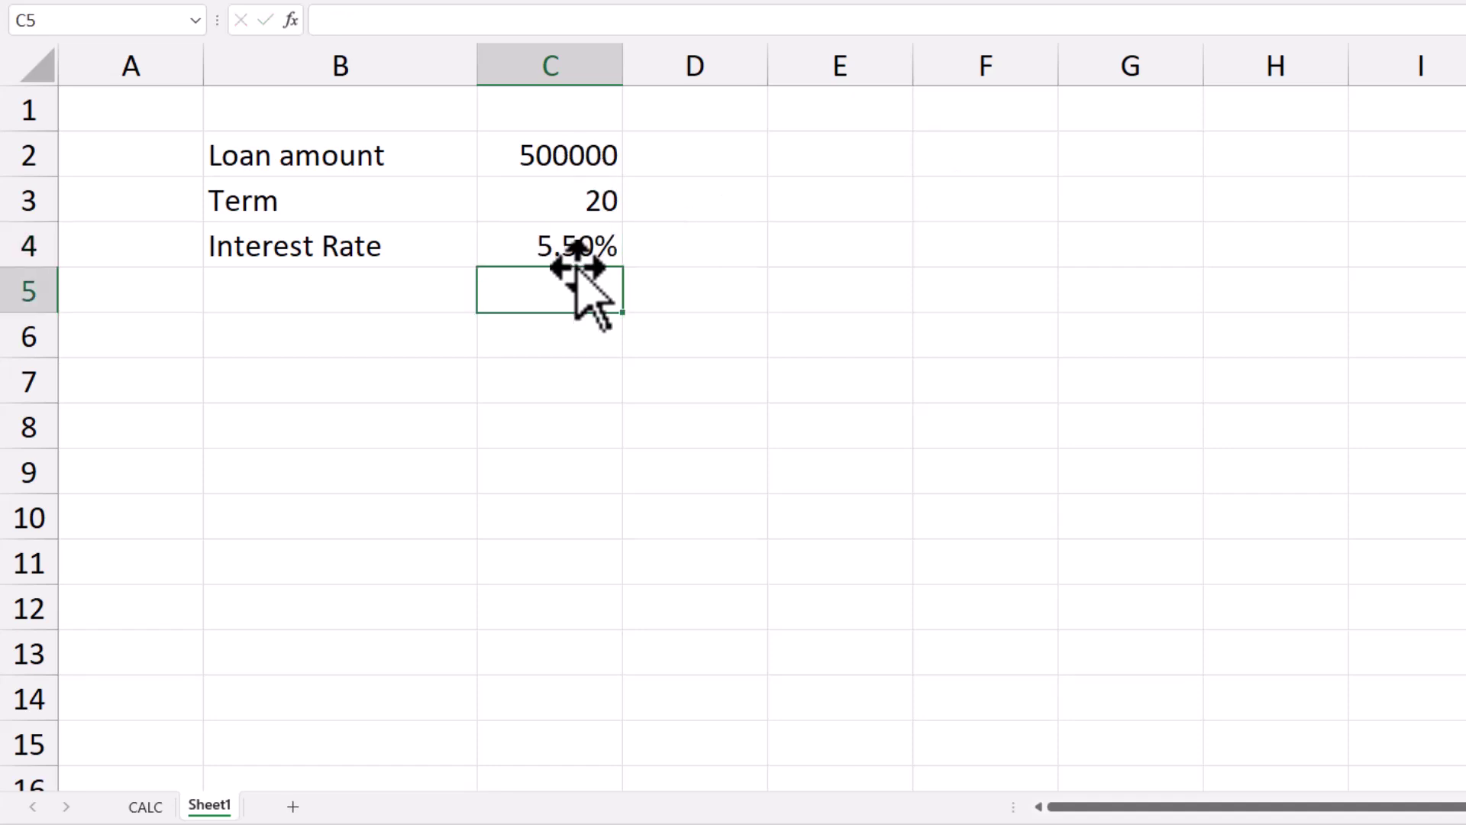
Step: Label cell B7 Monthly payment
left_click(327, 386)
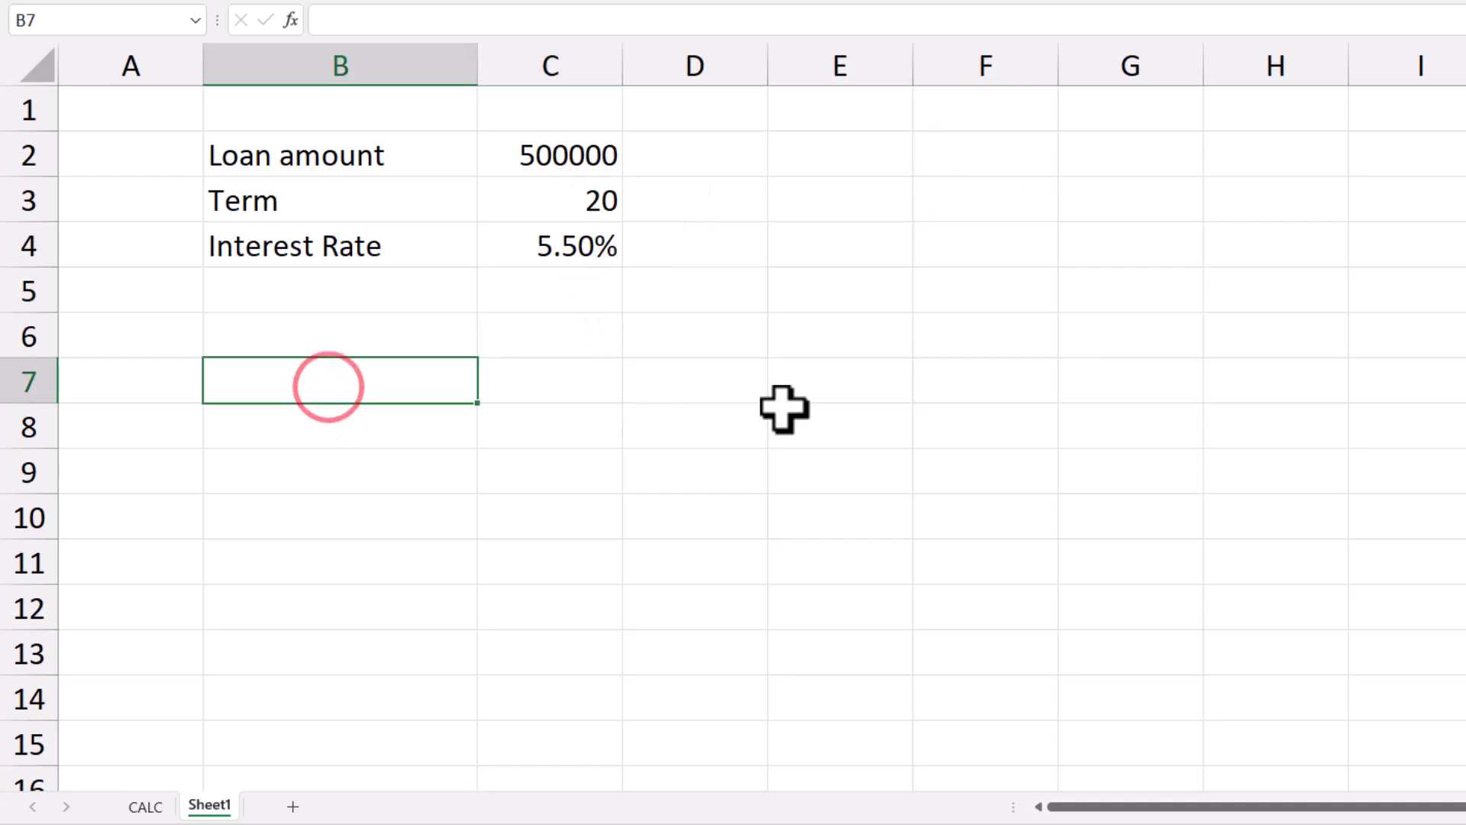
type("Monthly pa")
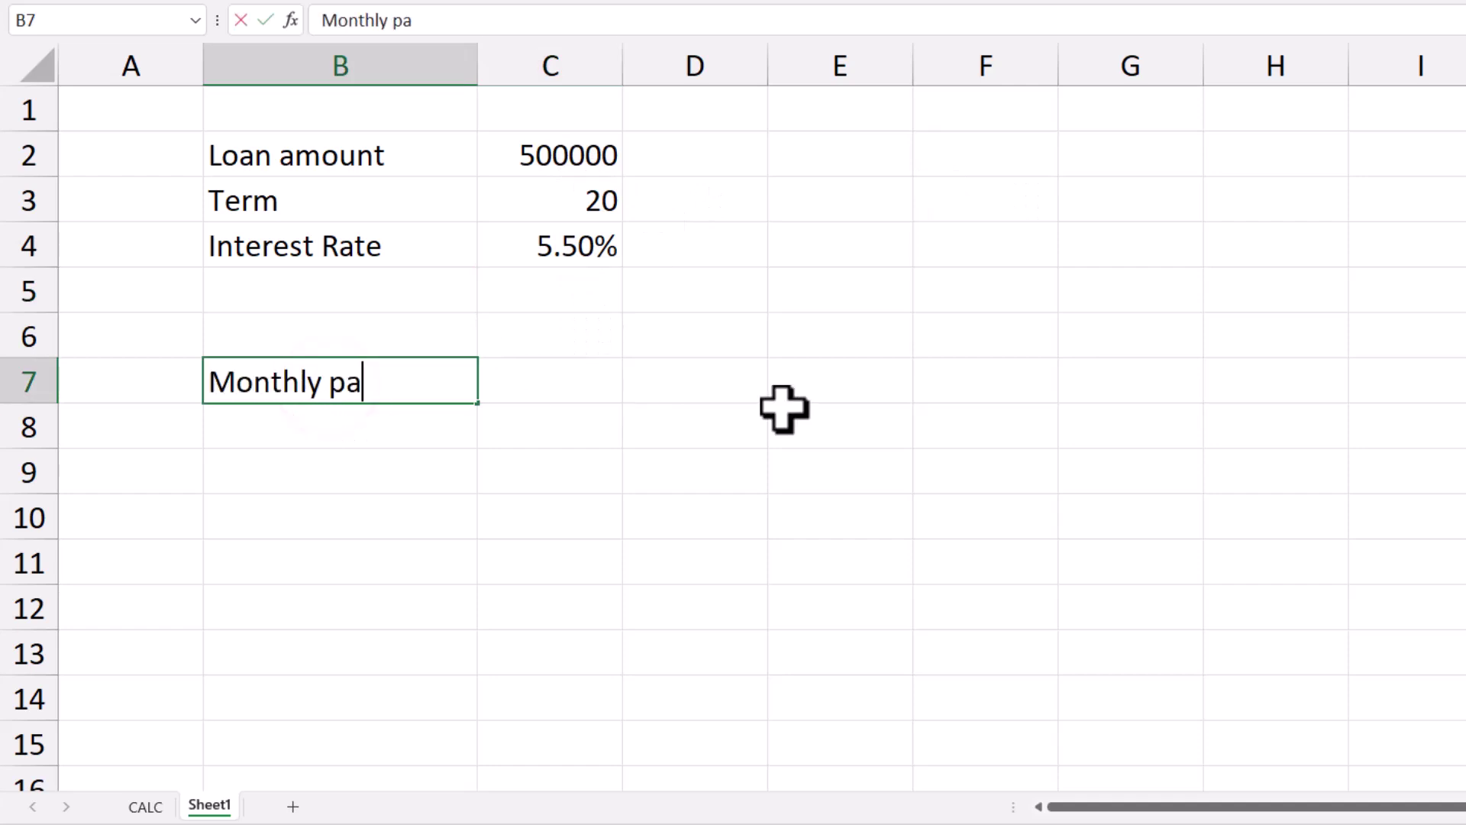
type("yment")
key("Return")
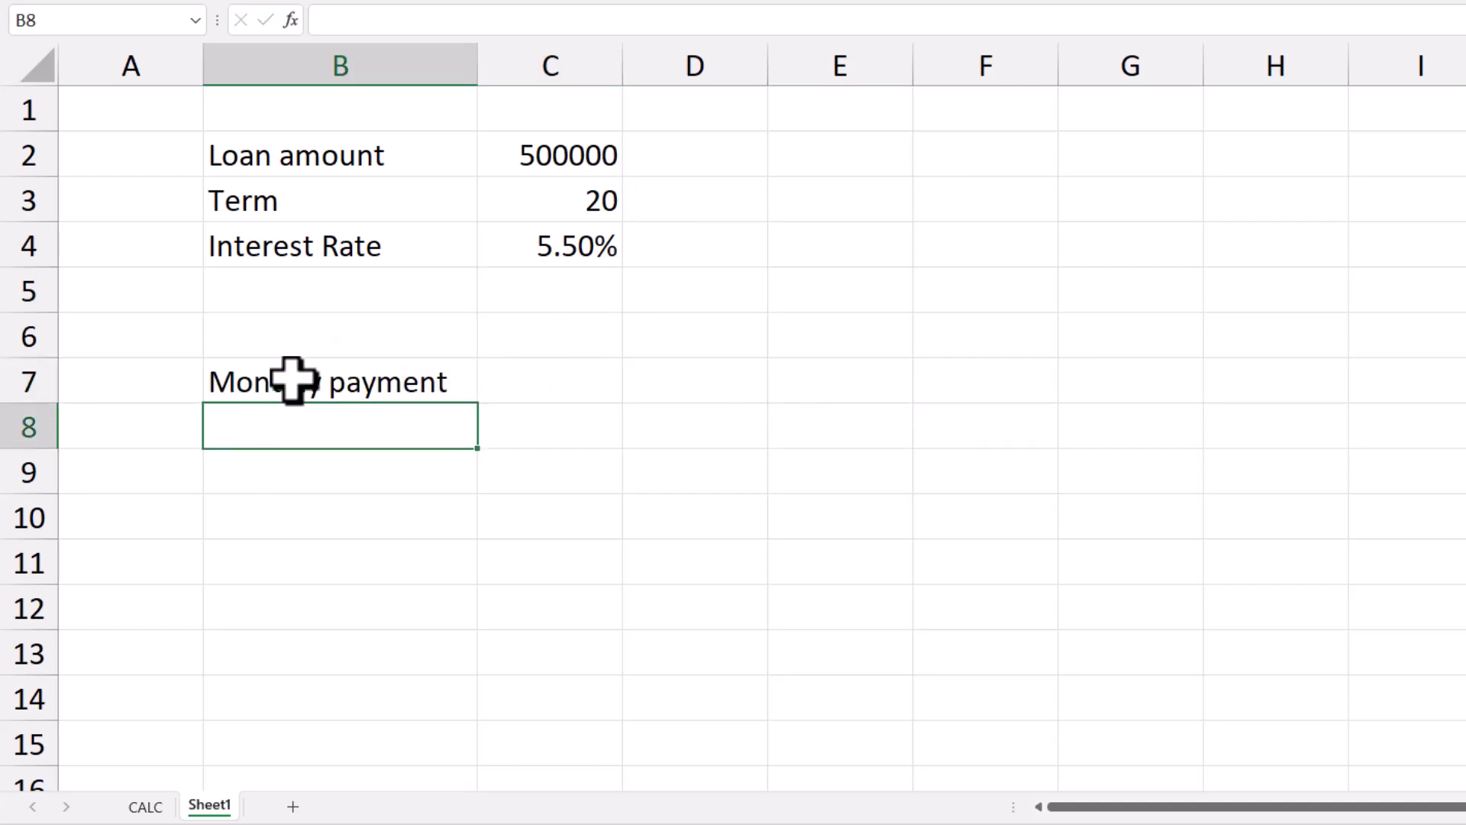
left_click(294, 381)
Step: Enter =PMT(C4/12,C3*12,C2) in C7, returning a ($3,439.44) monthly payment
left_click(543, 382)
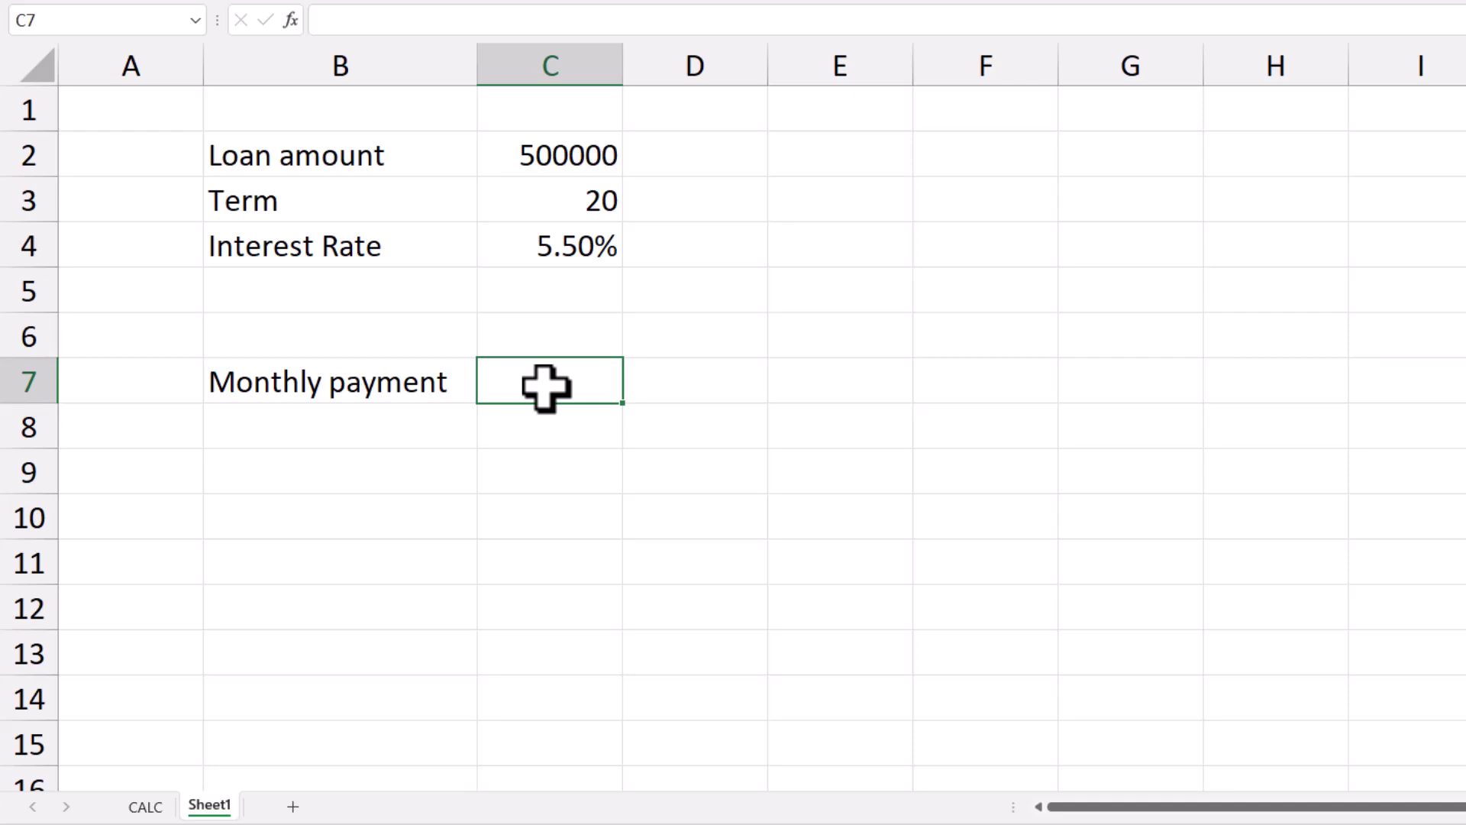
type("=pmt")
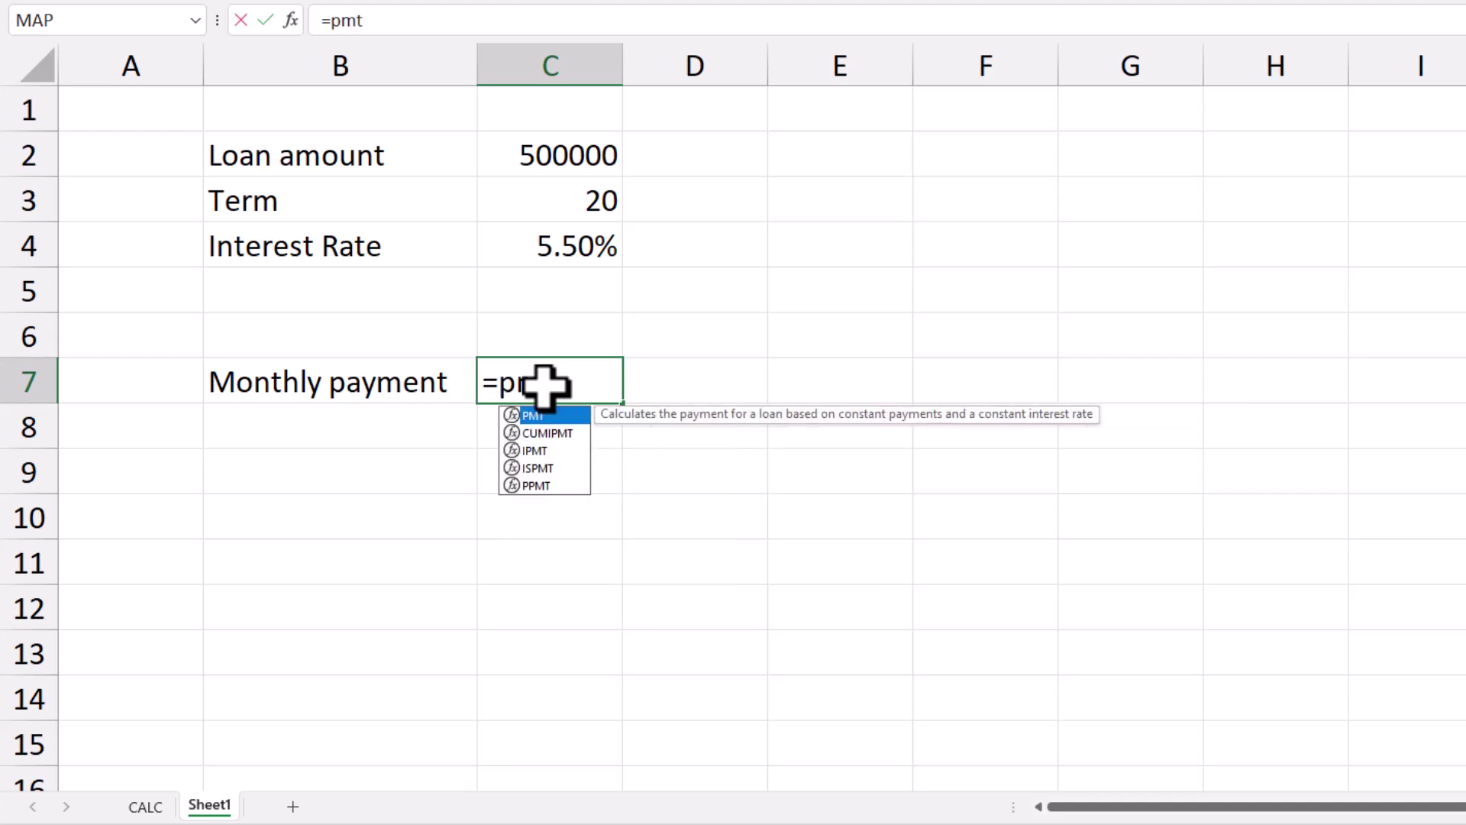
key("Tab")
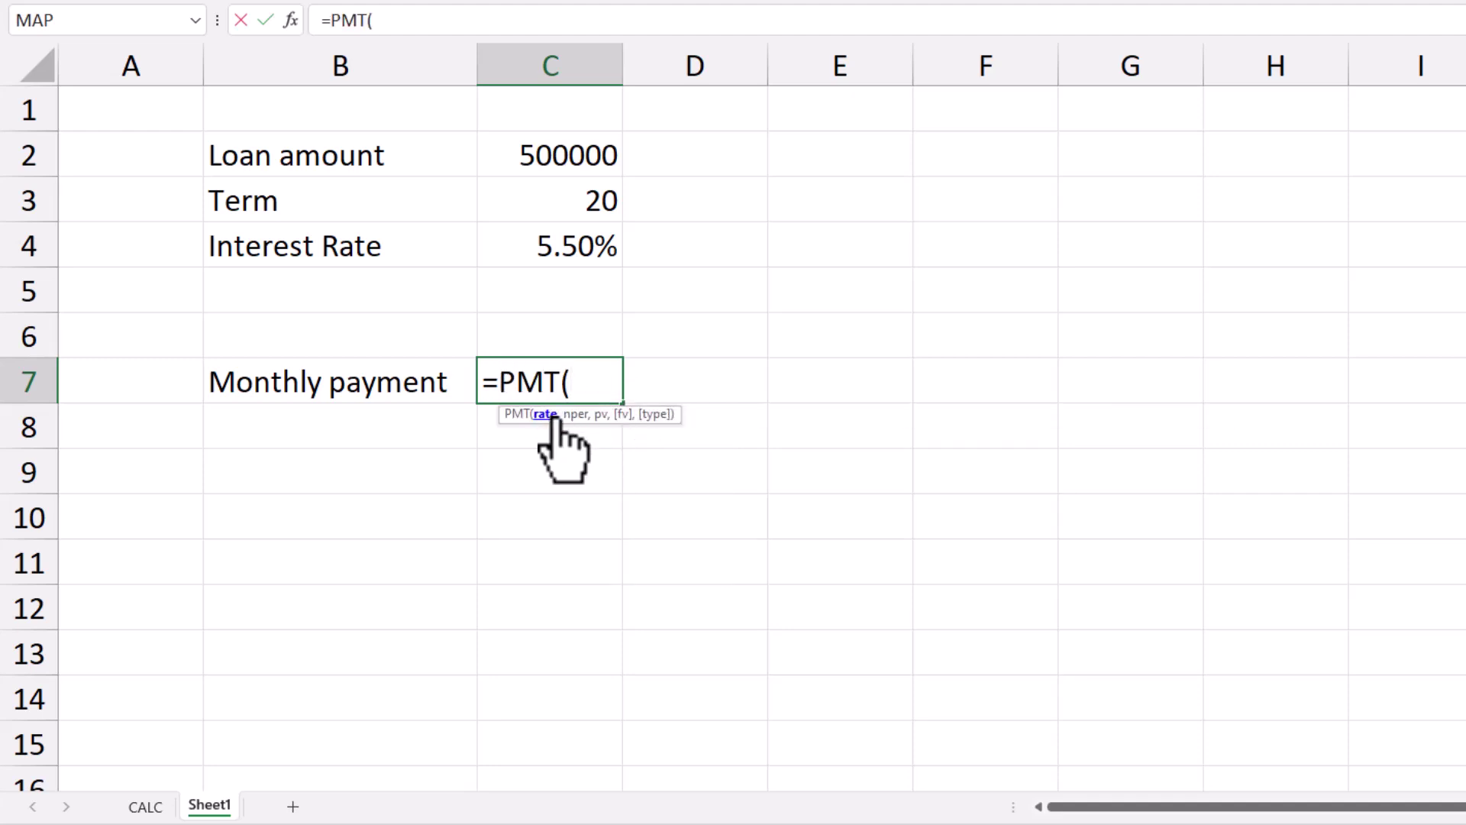
left_click(575, 244)
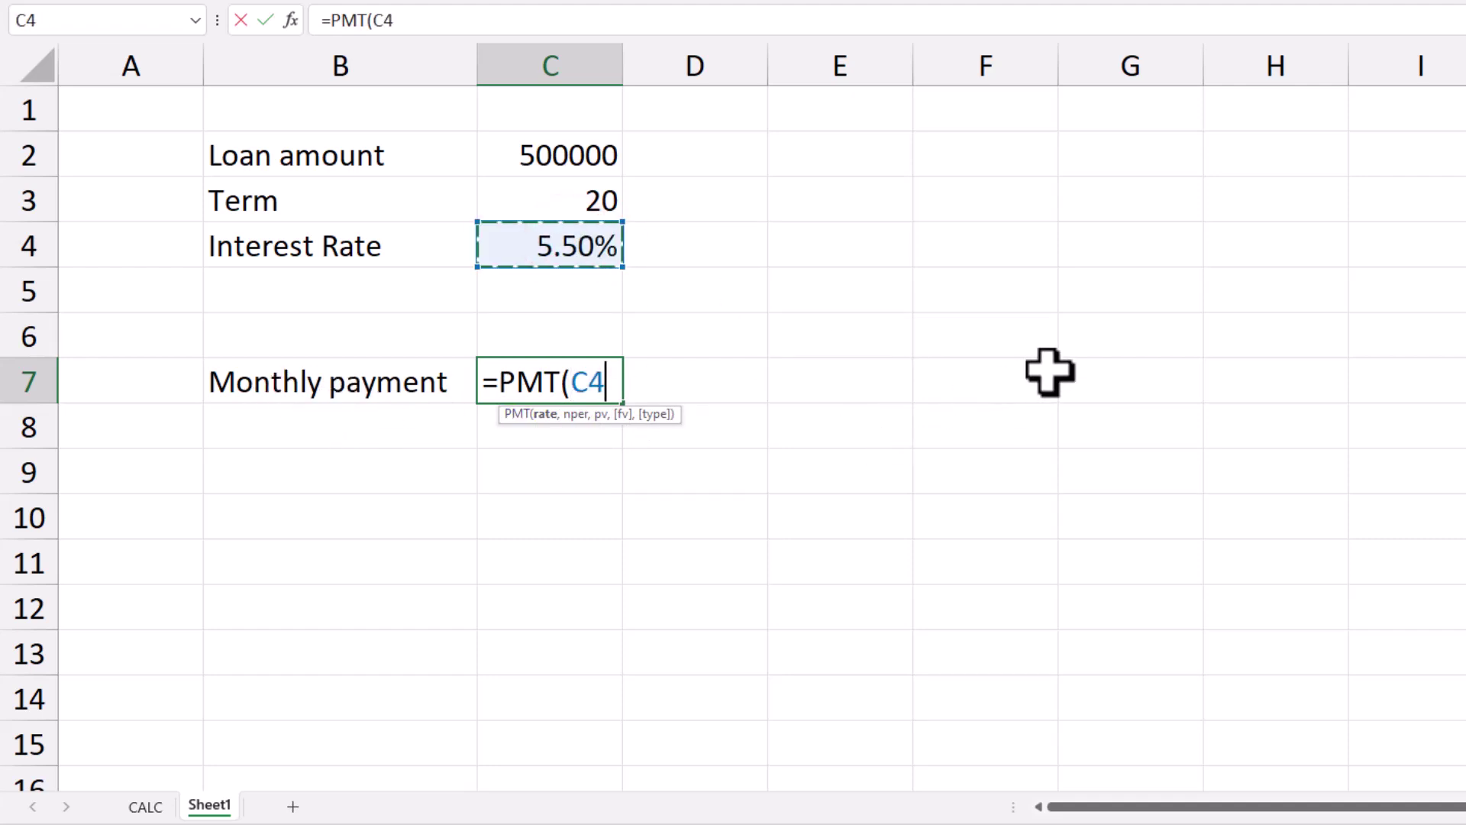
type("/12")
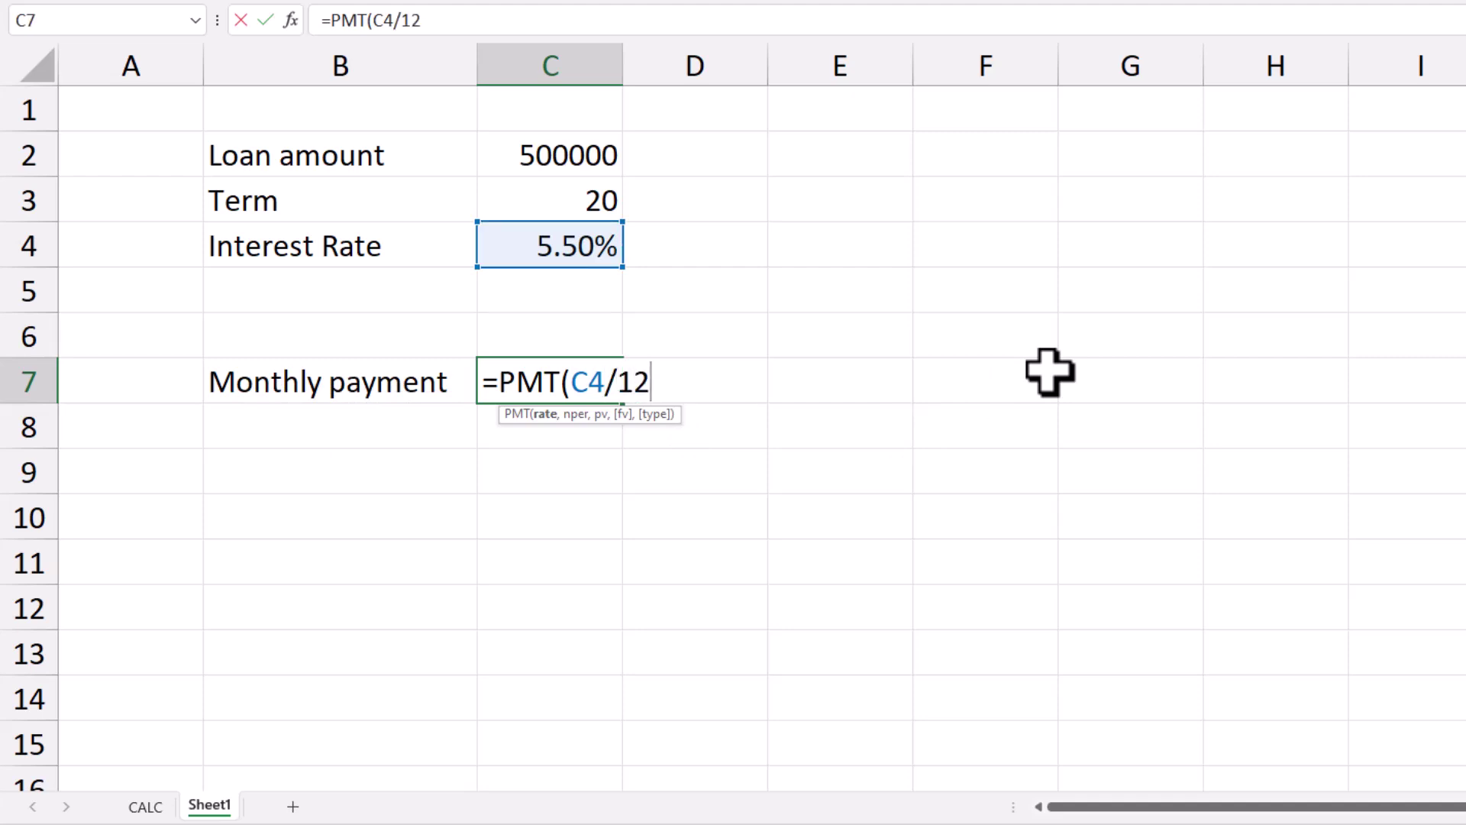
type(",")
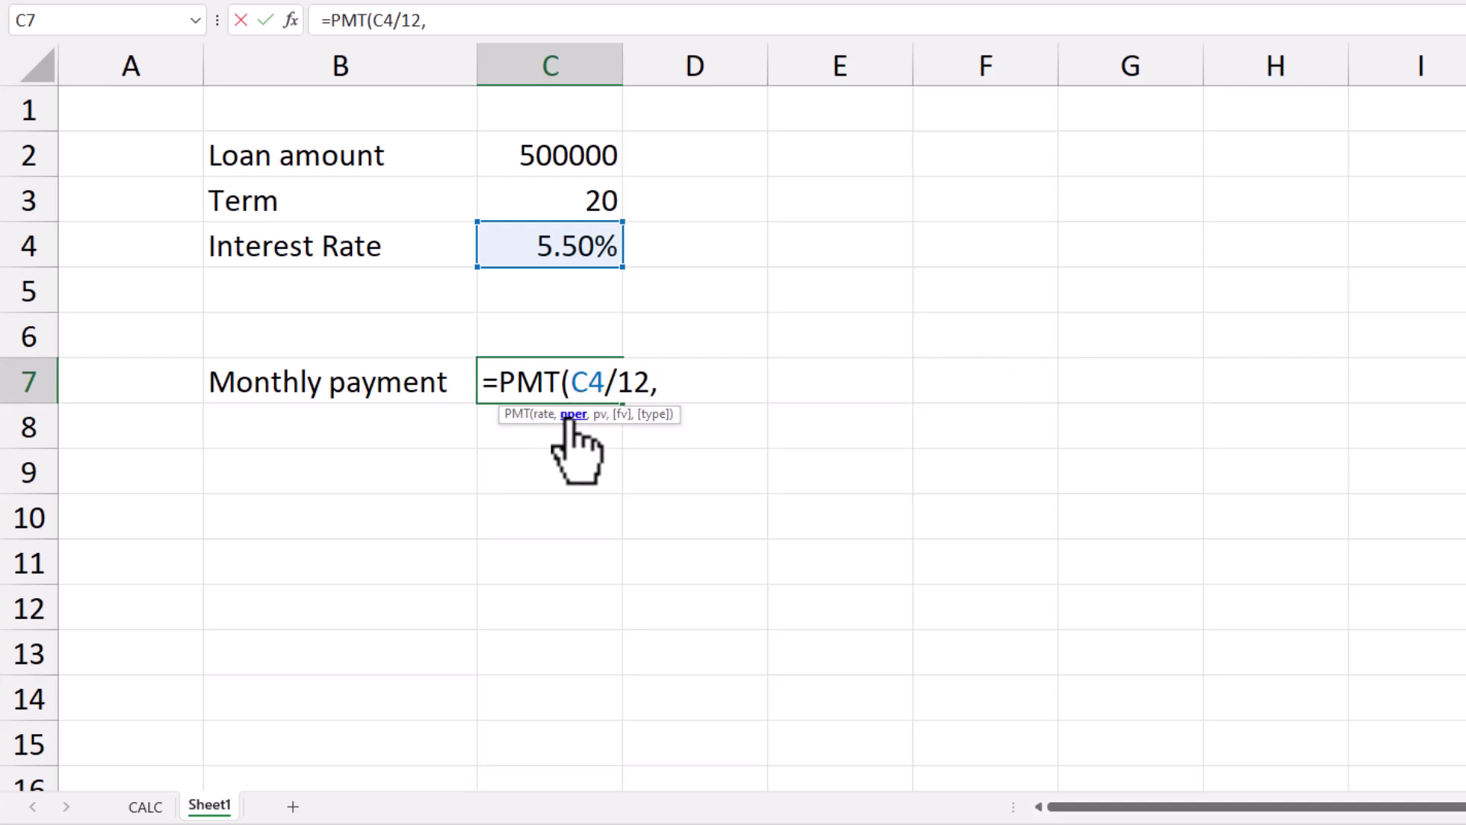
left_click(590, 203)
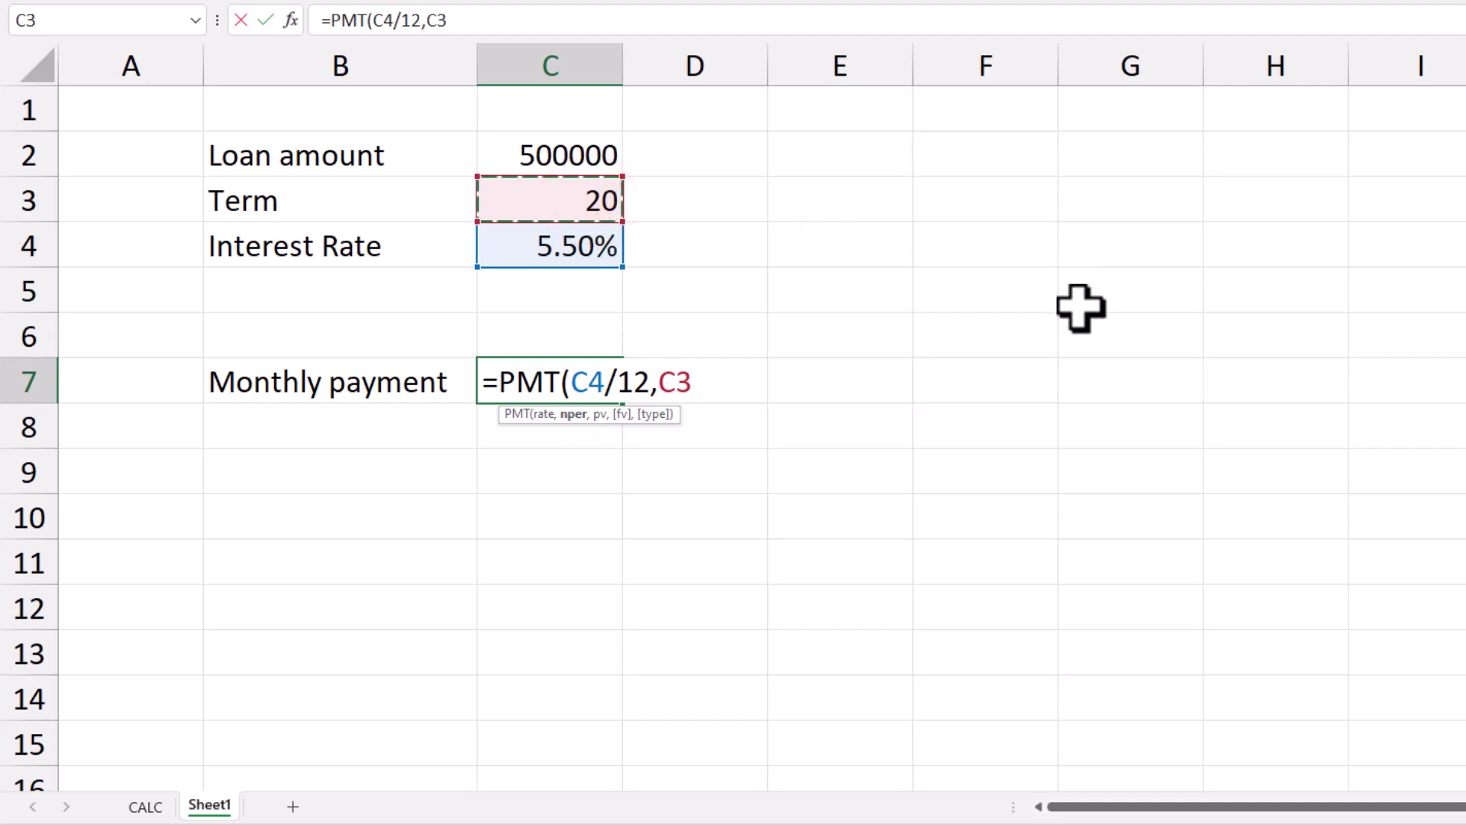
type("*12,")
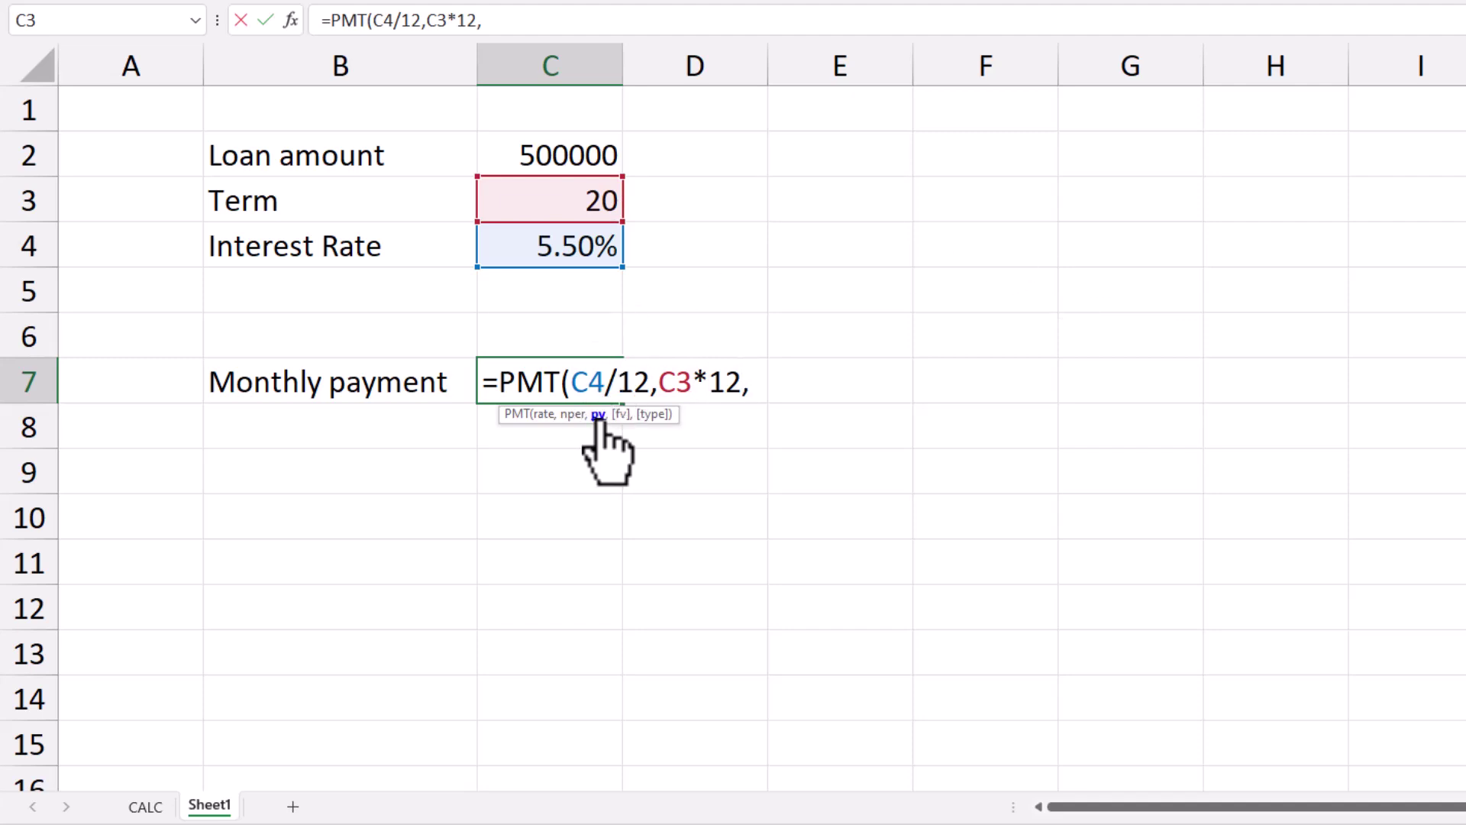
left_click(569, 156)
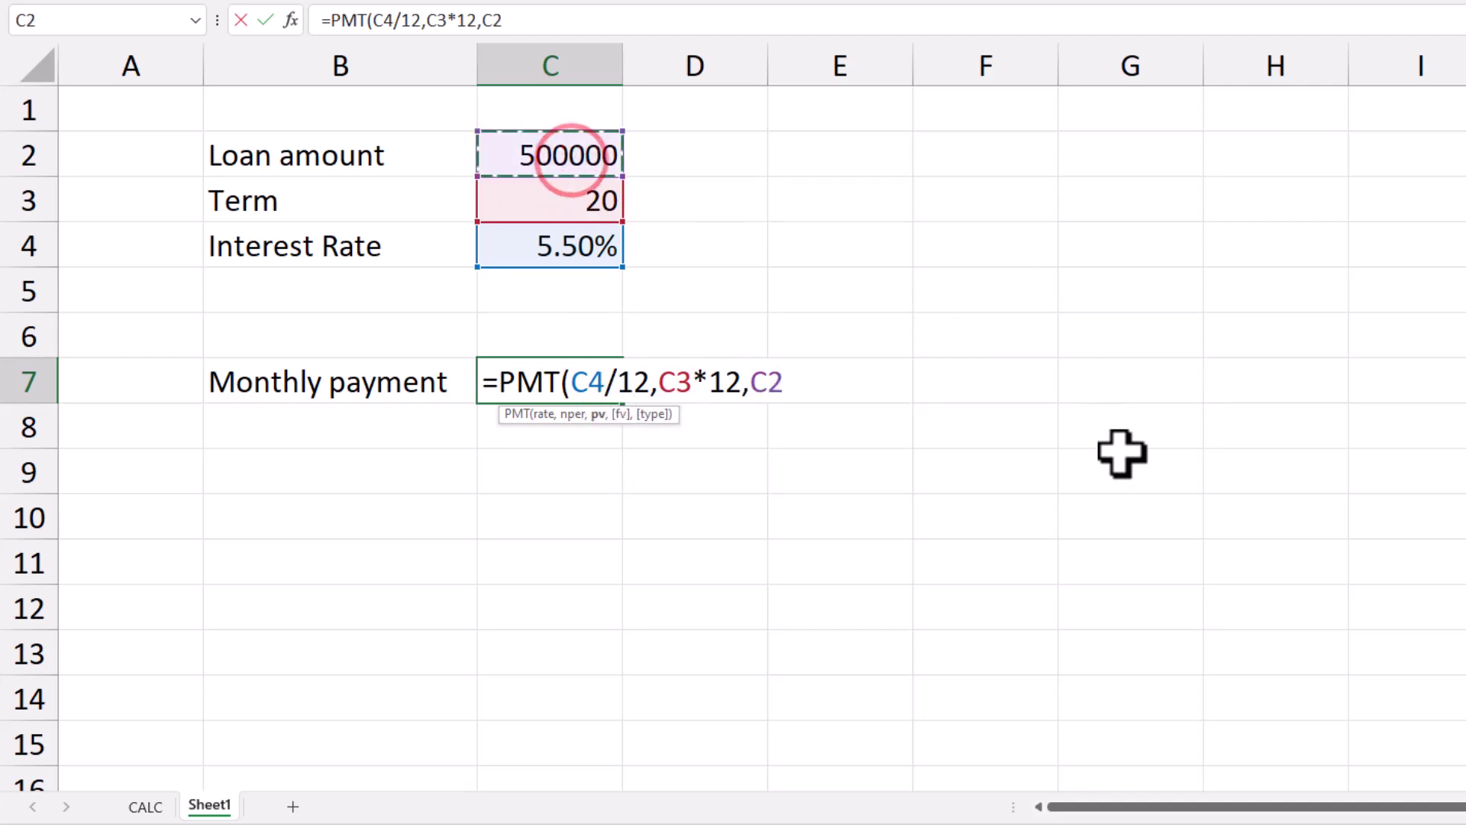
type(")")
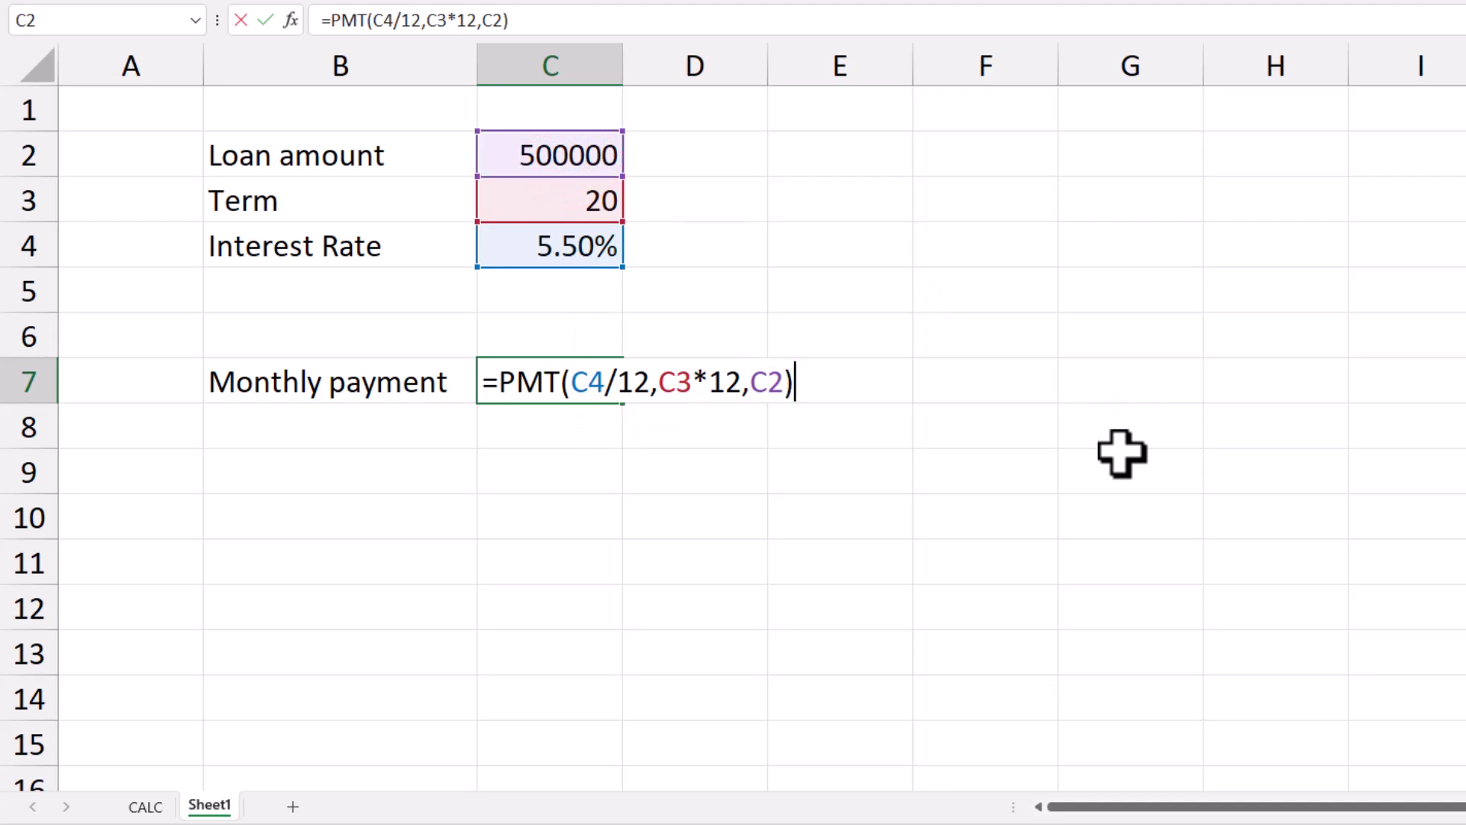
key("Return")
left_click(576, 374)
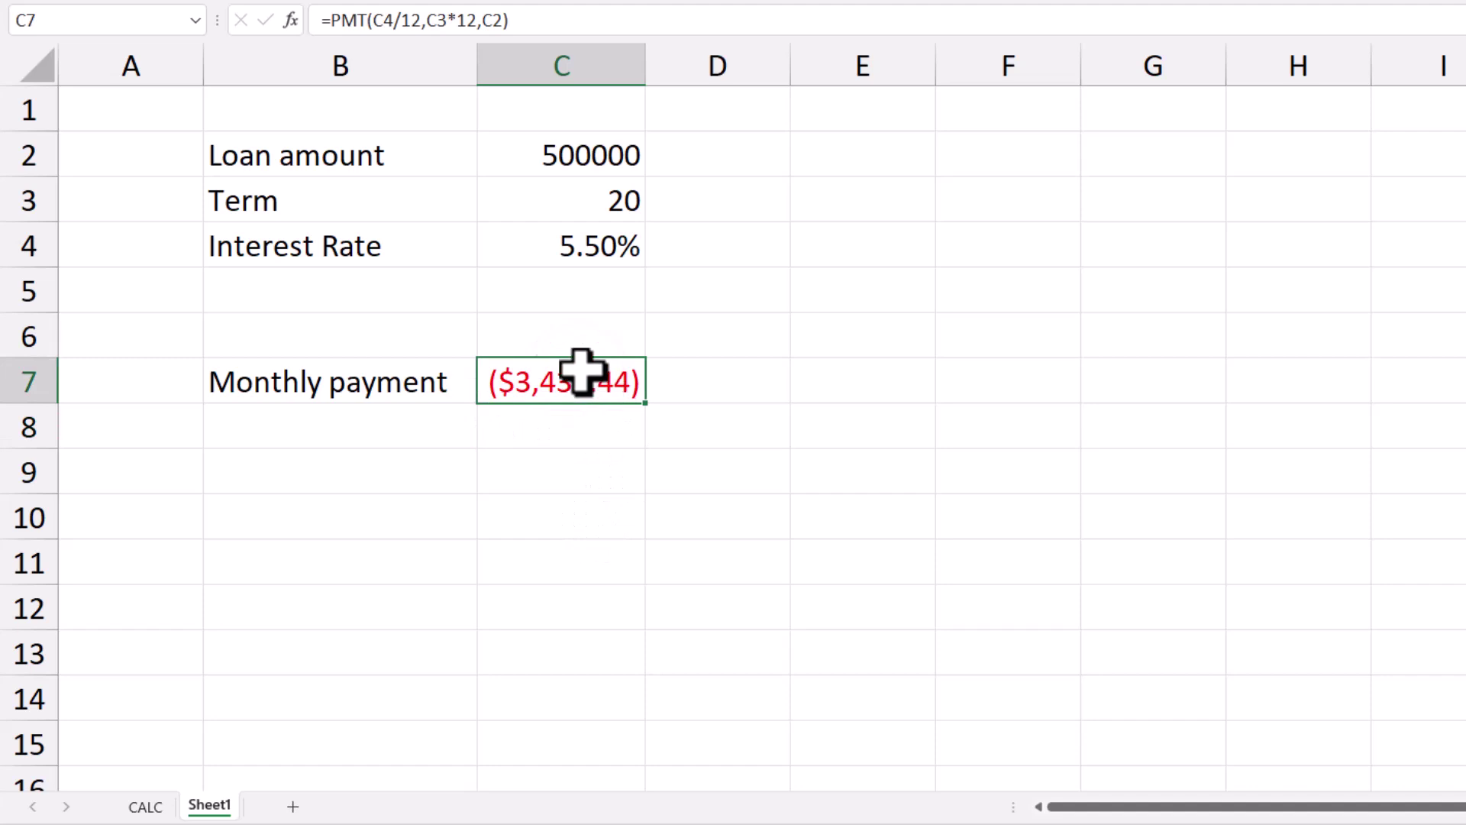
Step: Check the 500000 loan amount in C2 and the PMT formula in C7
left_click(598, 153)
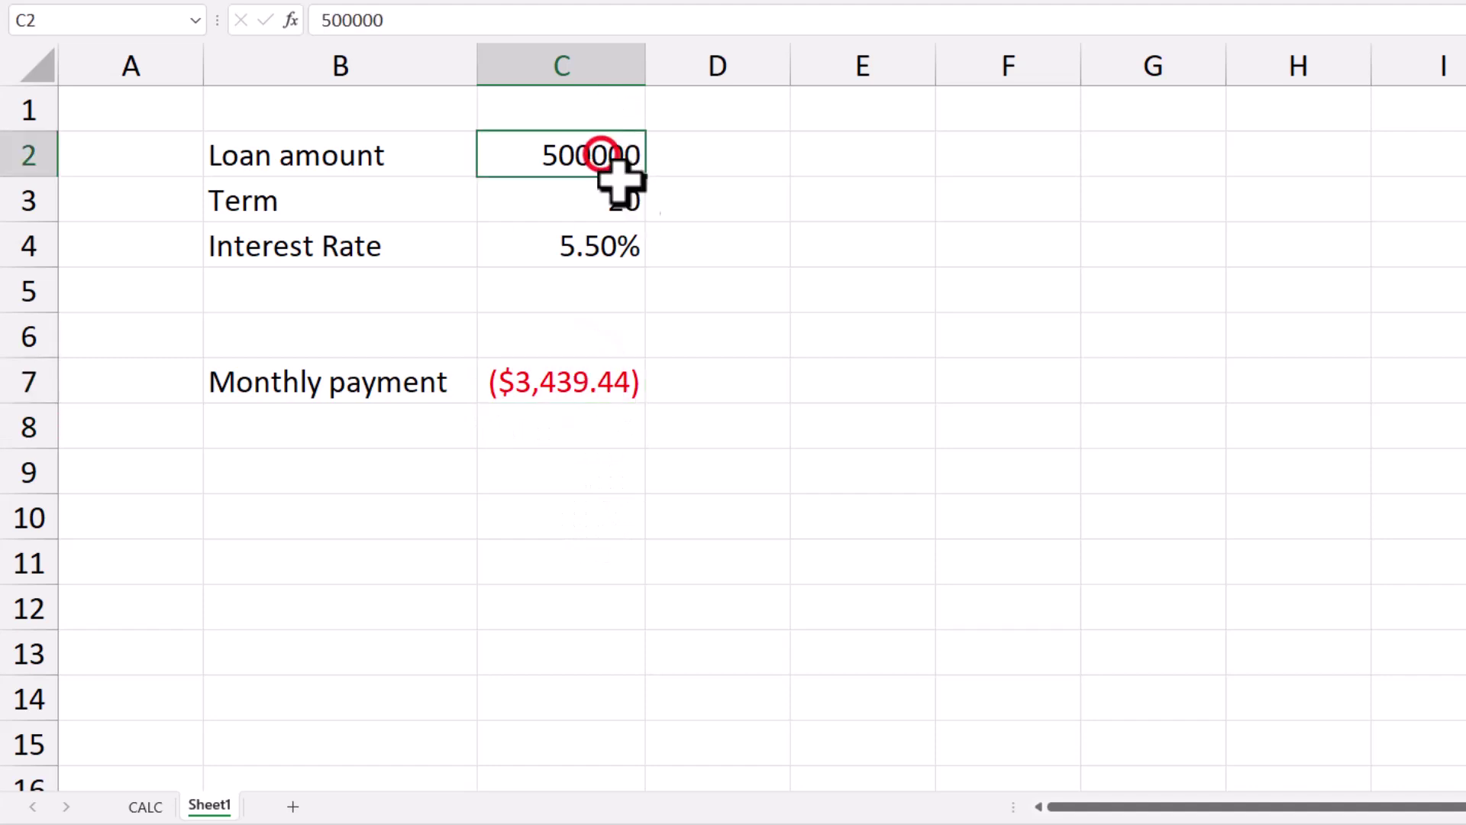
left_click(552, 386)
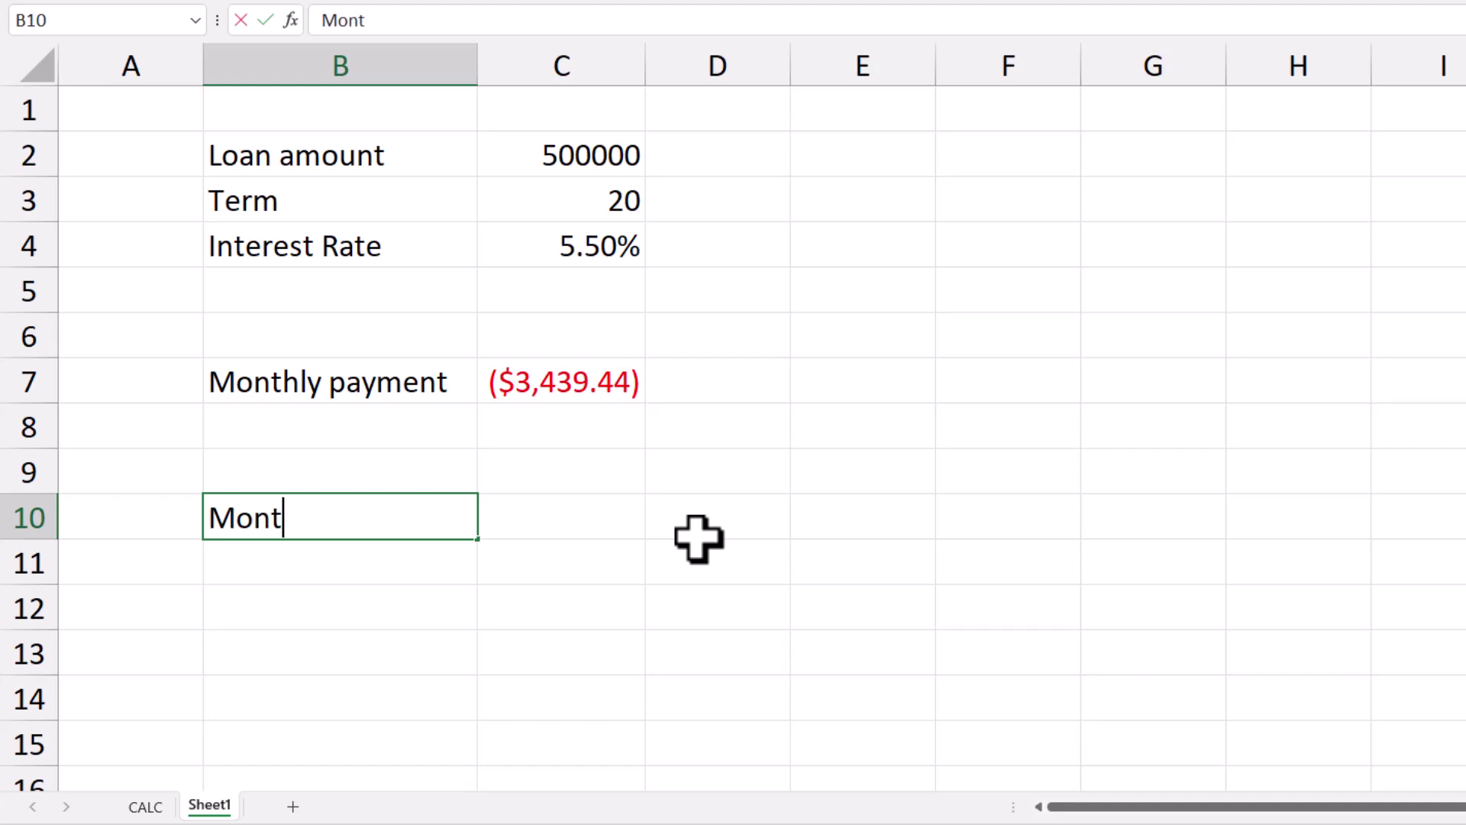
Step: Commit the Month heading and fill B11 with =SEQUENCE(30*12) for months 1 to 360
key("Tab")
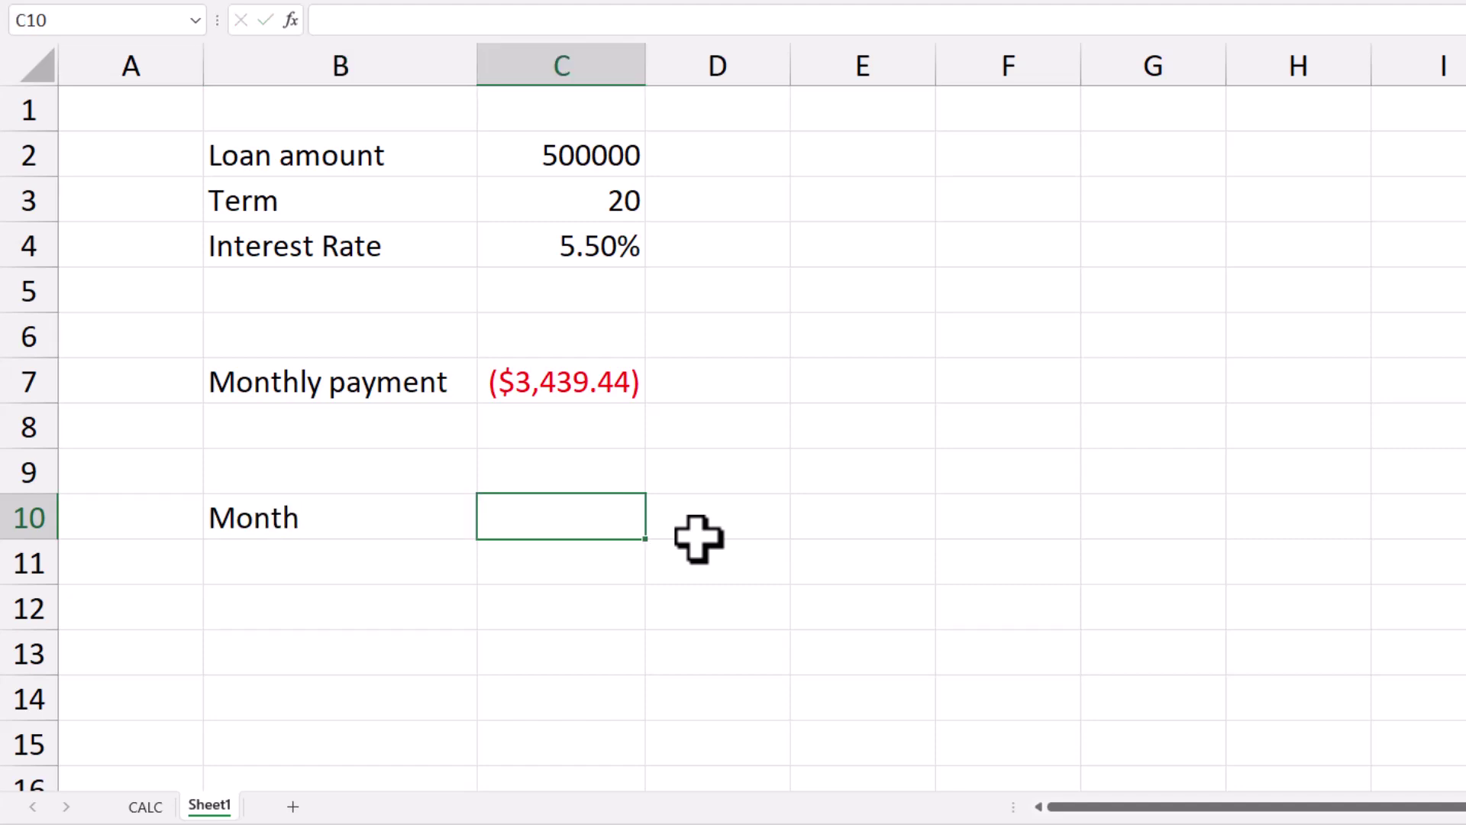
key("Return")
type("=seq")
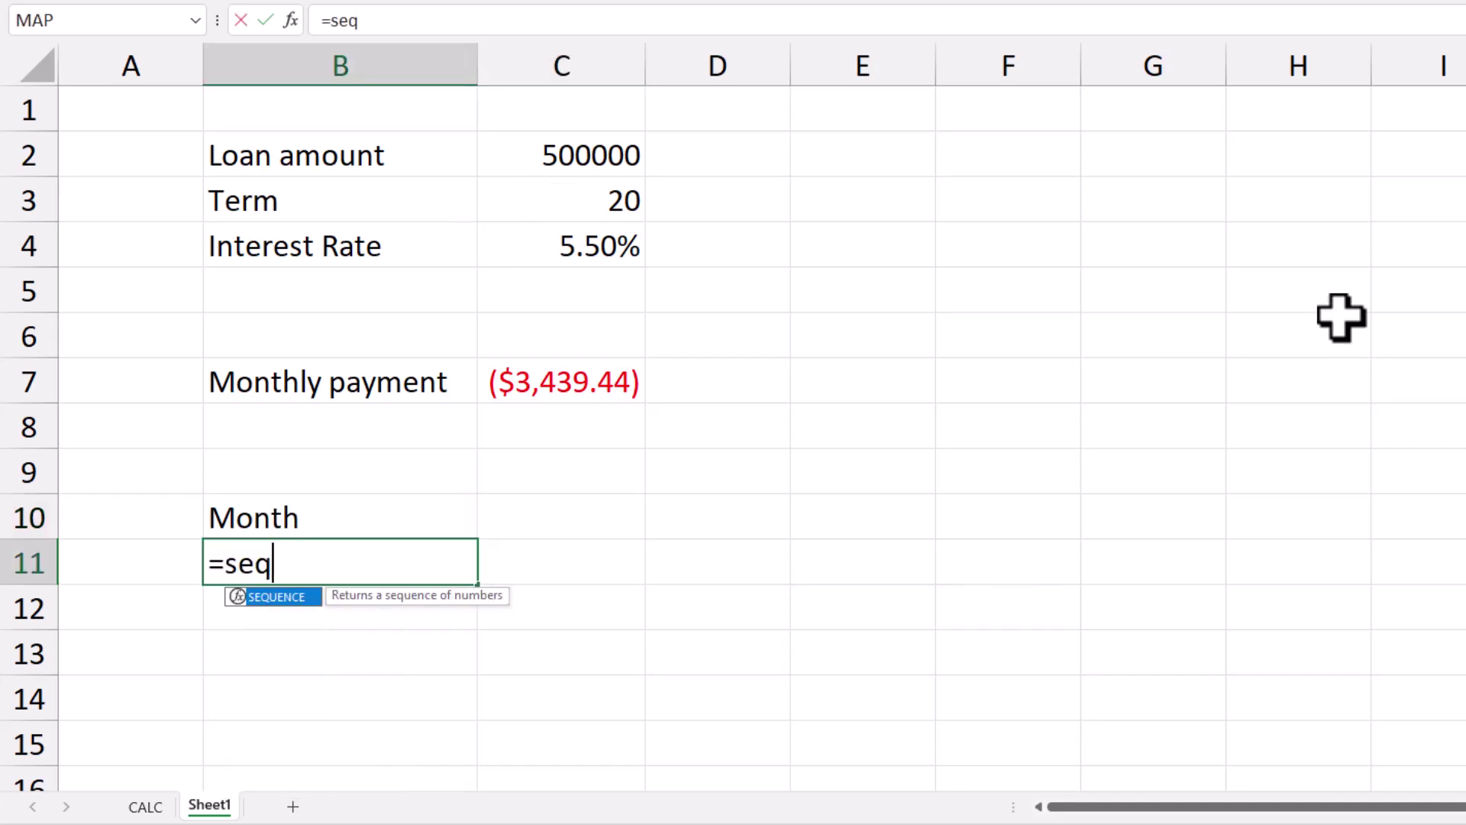
key("Tab")
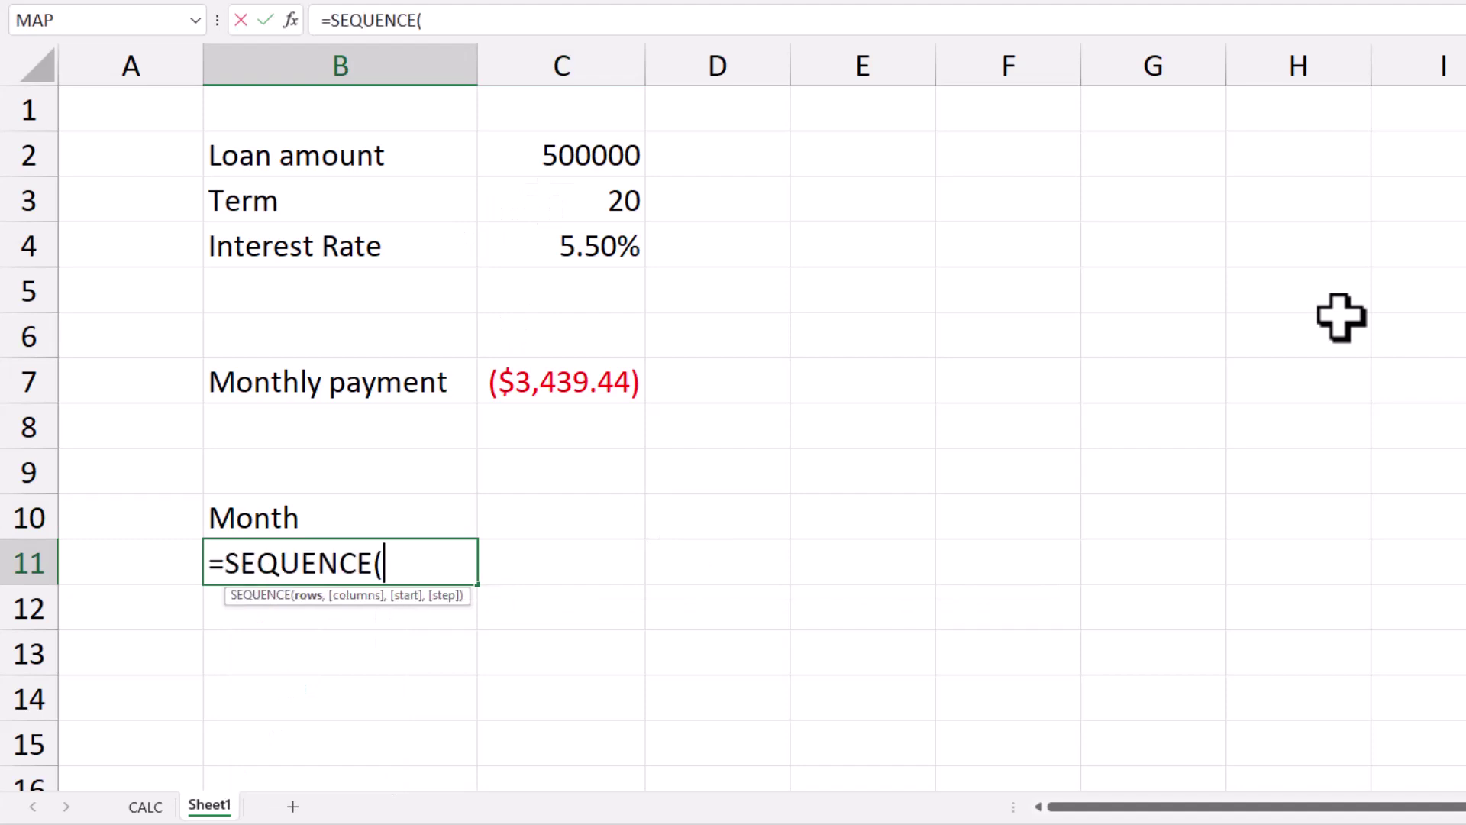
type("30*12")
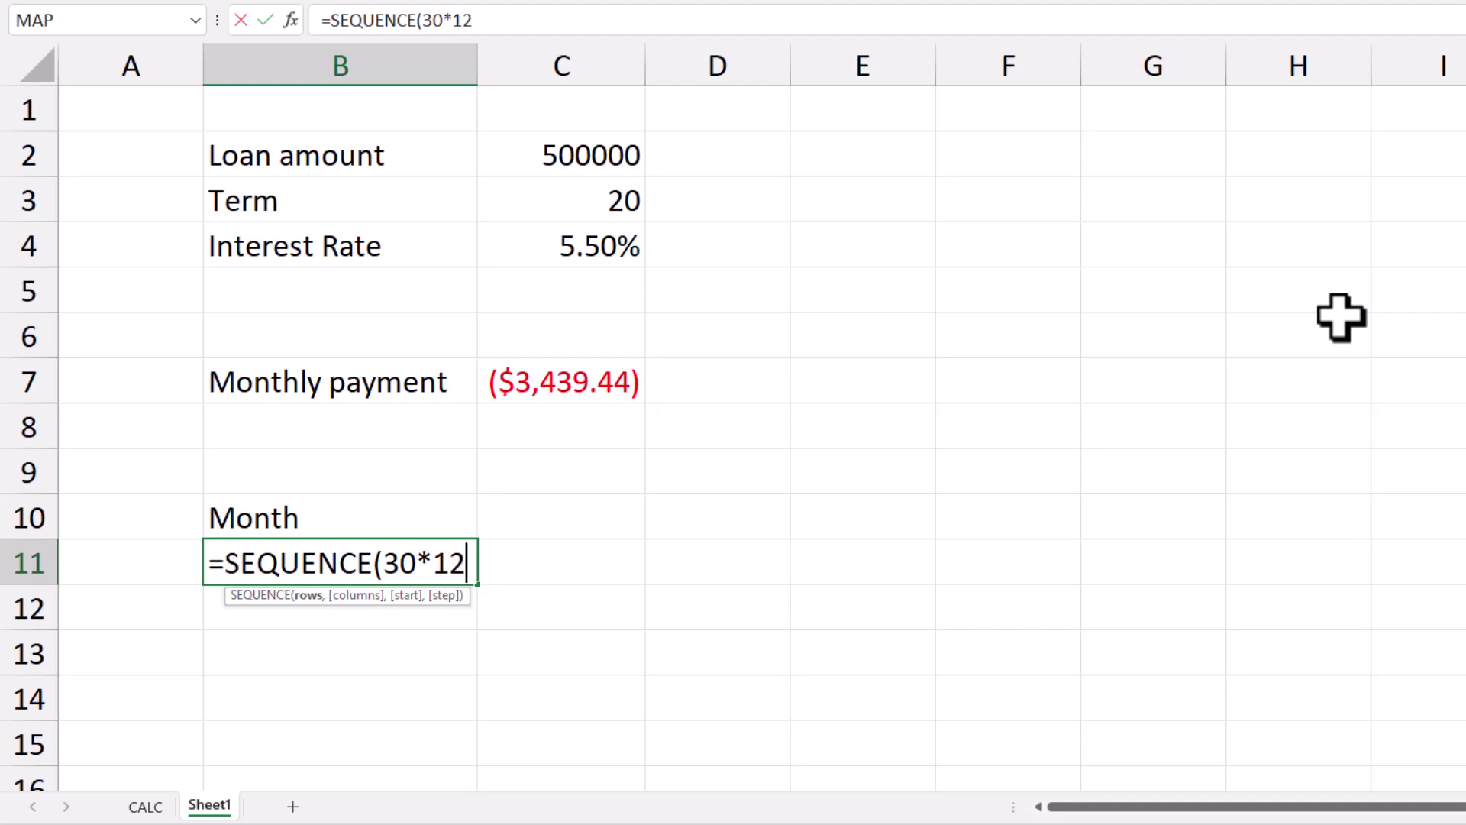
type(")")
key("Return")
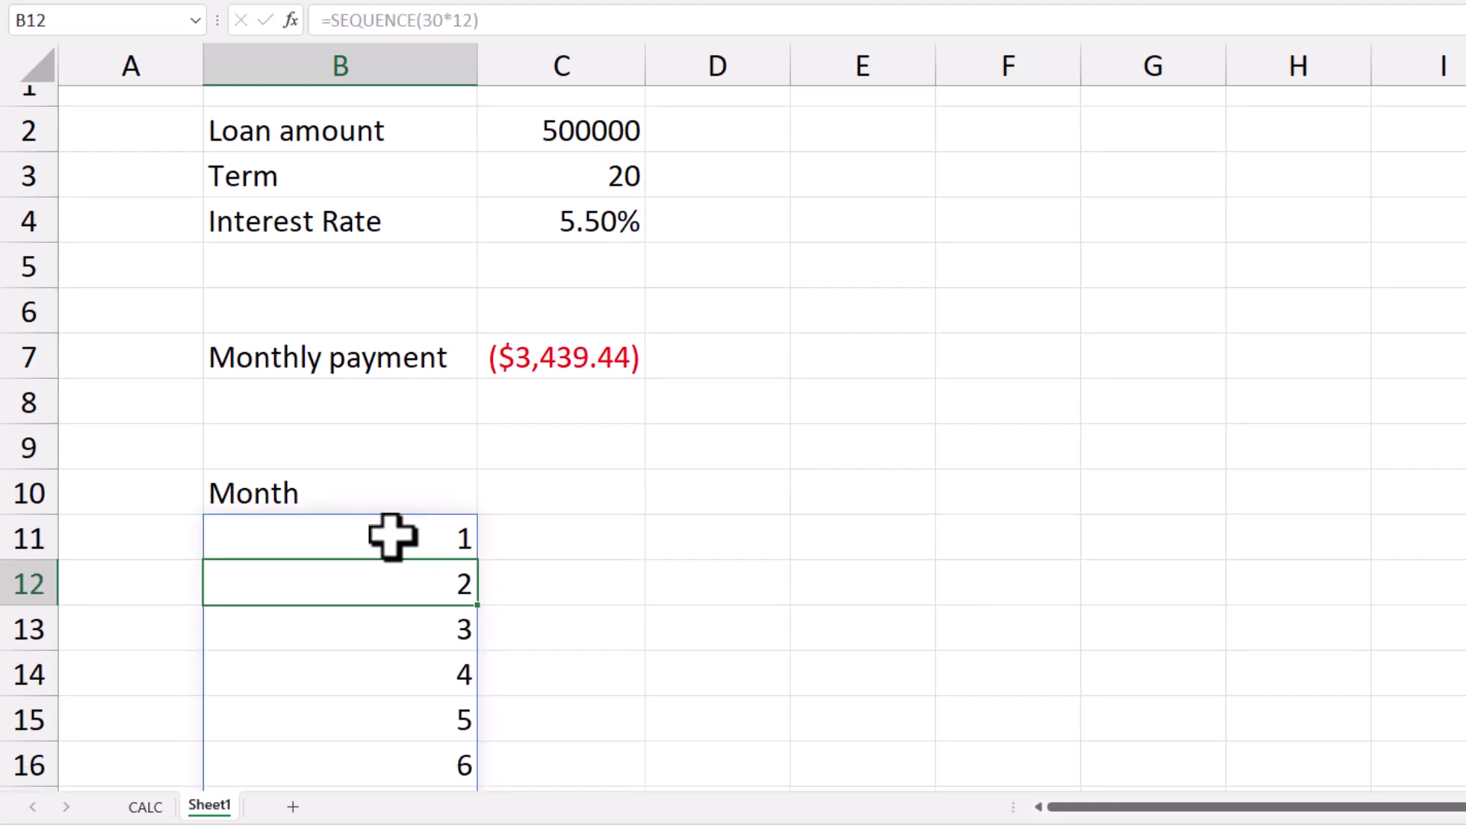
Step: Confirm the month sequence ends at 360, then return to C10
left_click(390, 537)
key("ctrl+Down")
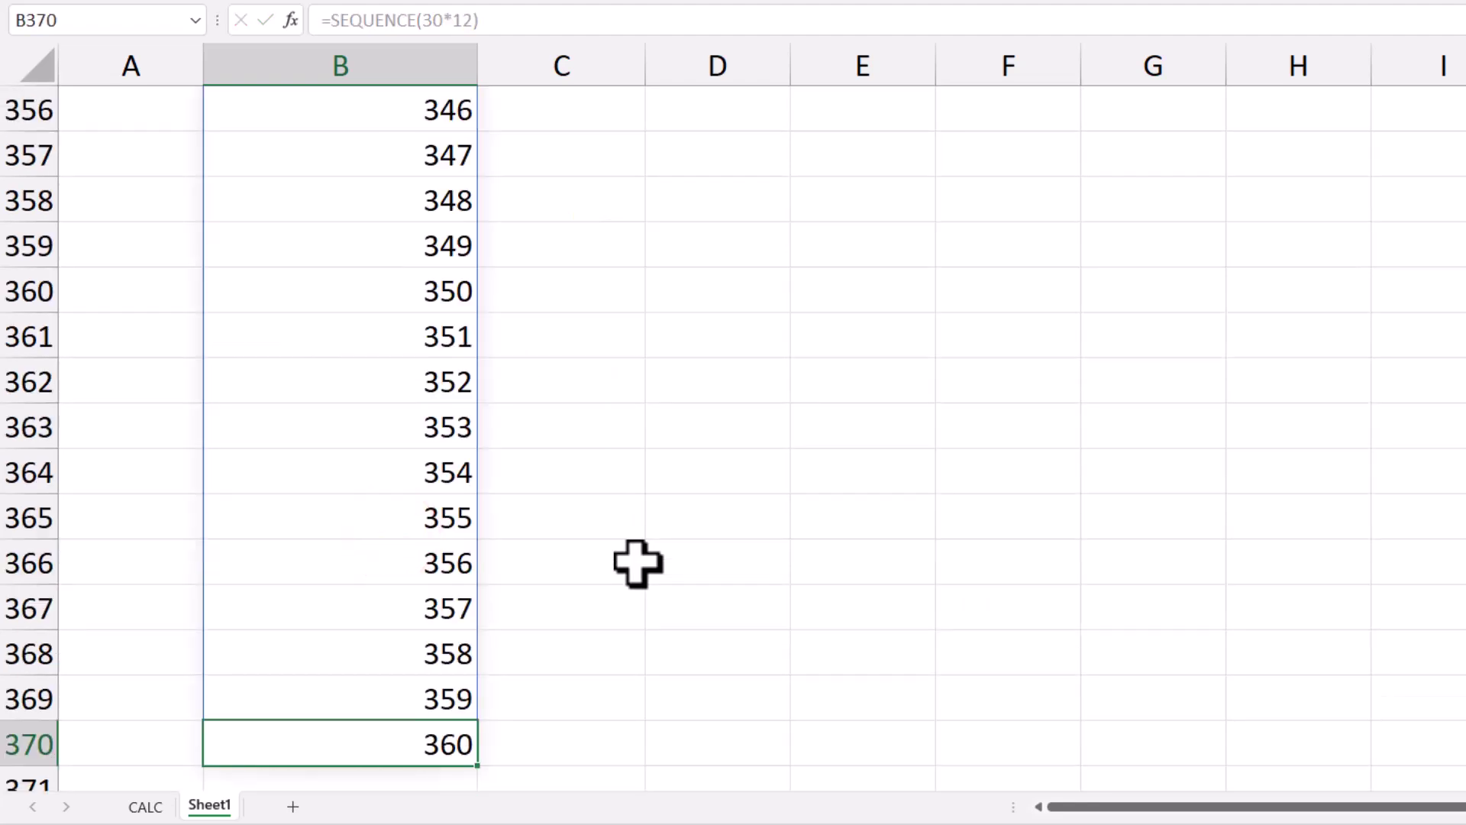
scroll(732, 439, "up", 20)
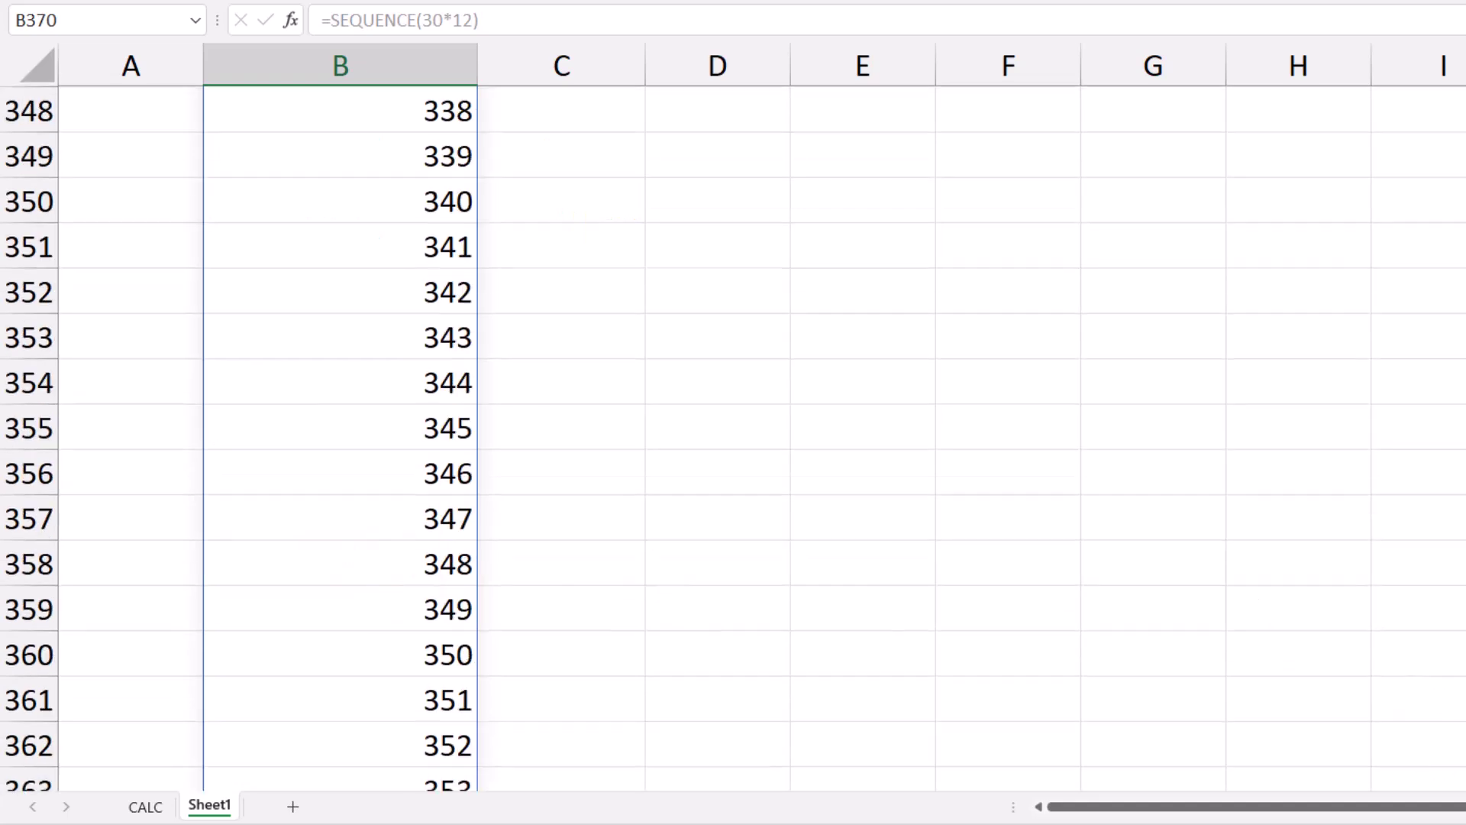
scroll(733, 439, "up", 20)
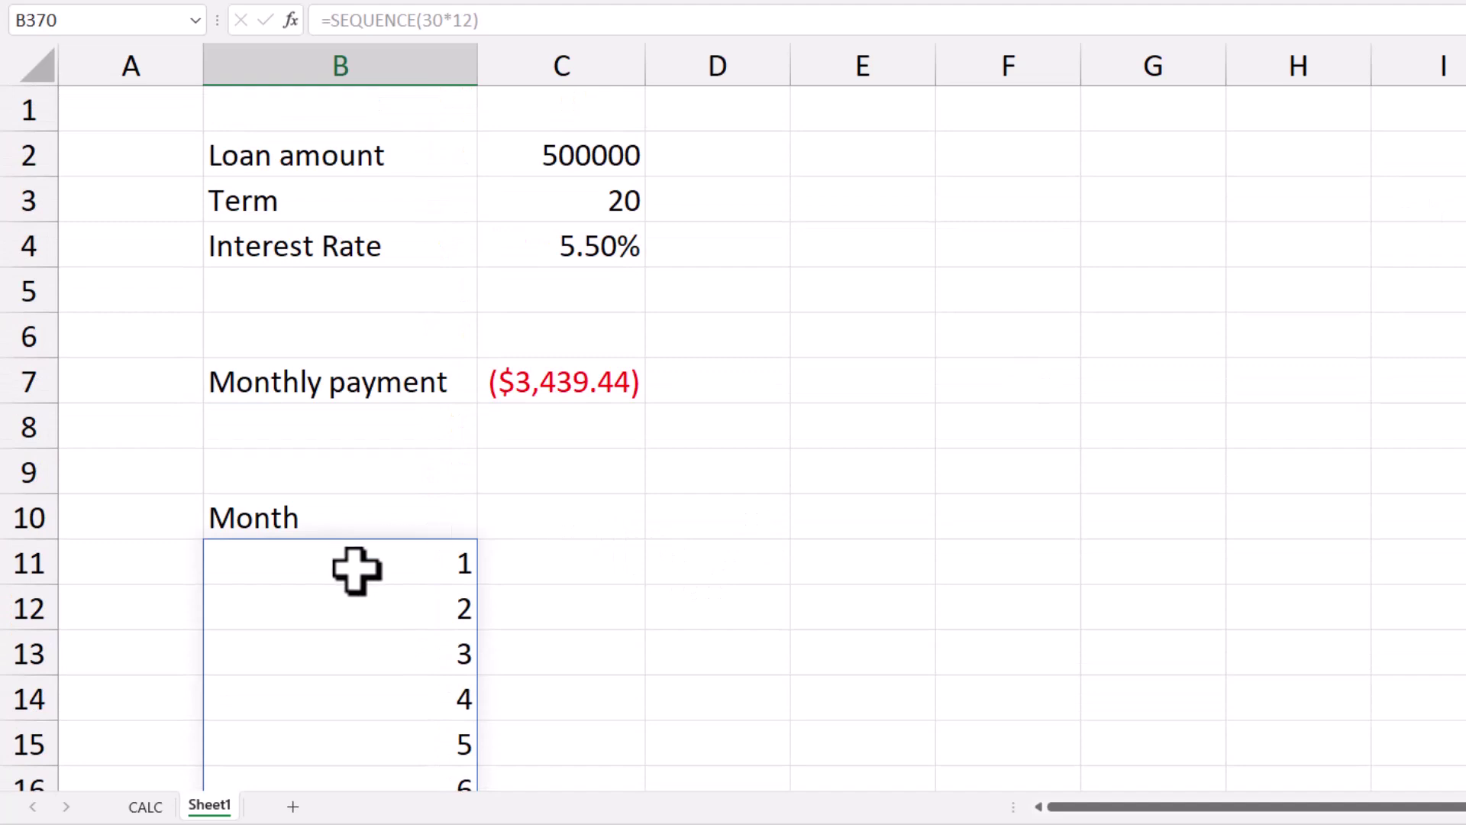
left_click(508, 519)
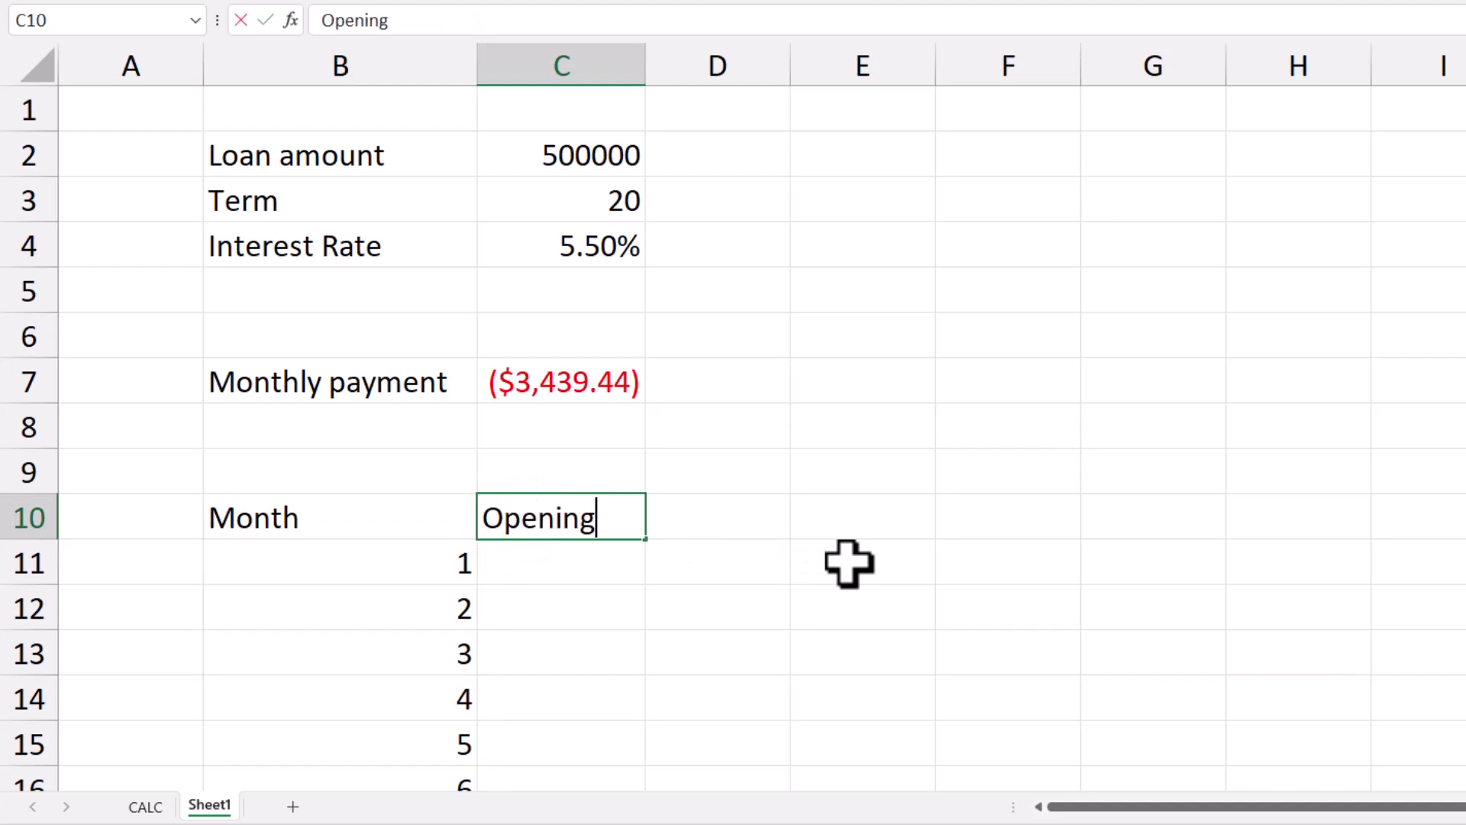
Step: Add the Opening Balance heading, widen column C, and link C11 to the loan amount with =C2
key("Return")
left_click_drag(644, 65, 708, 66)
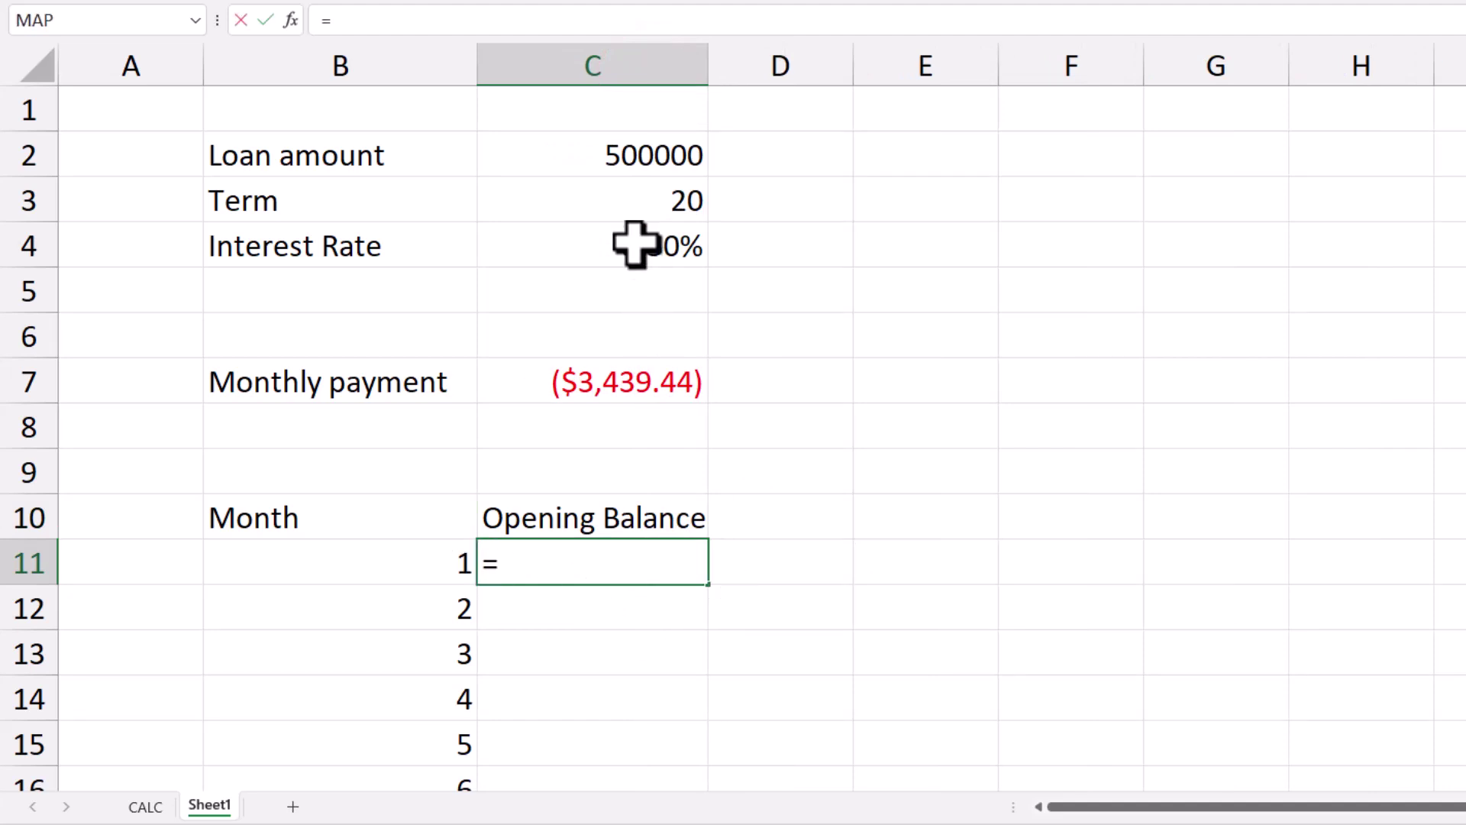
left_click(656, 187)
left_click(665, 155)
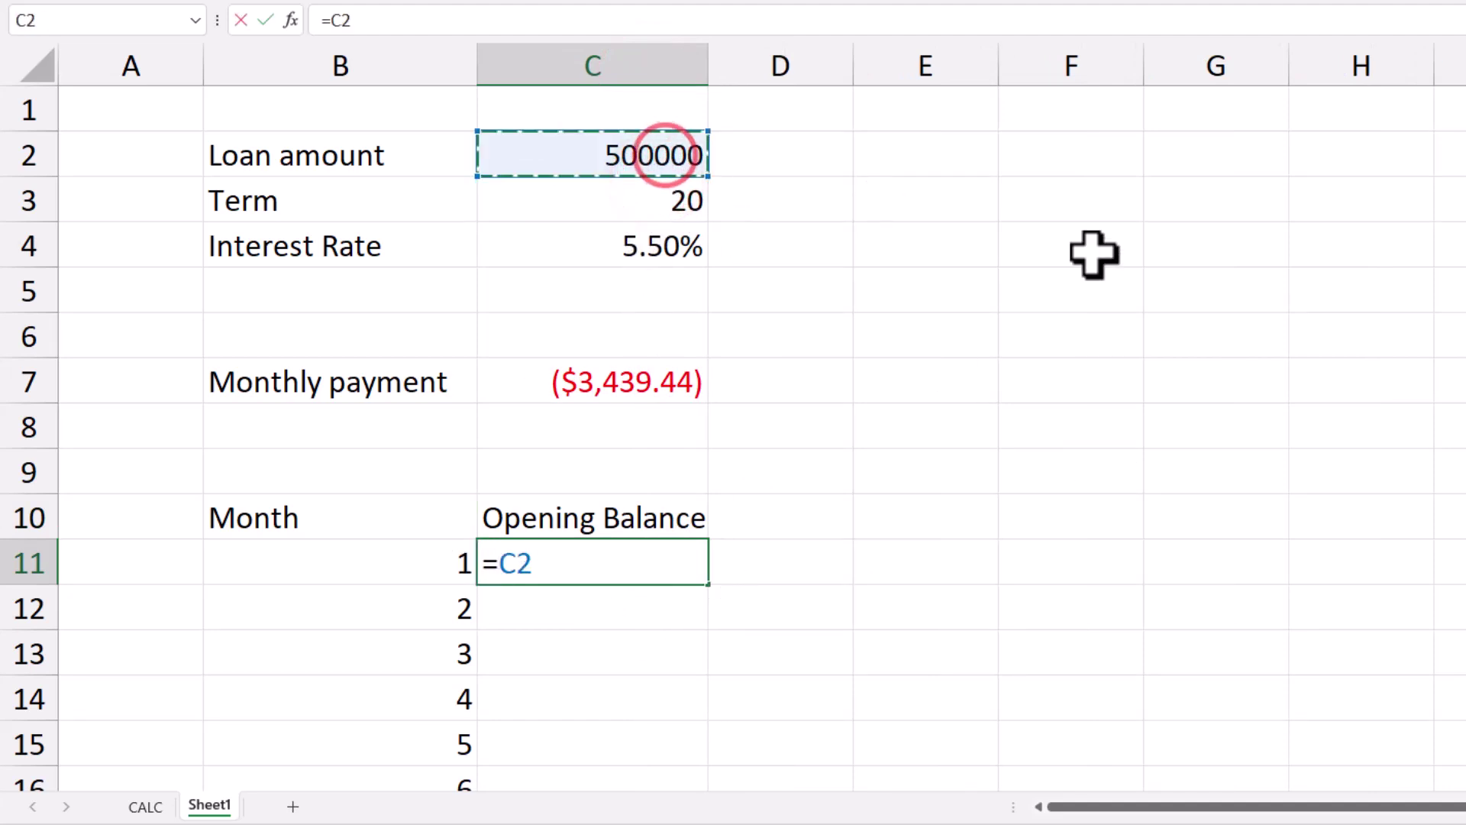
key("Return")
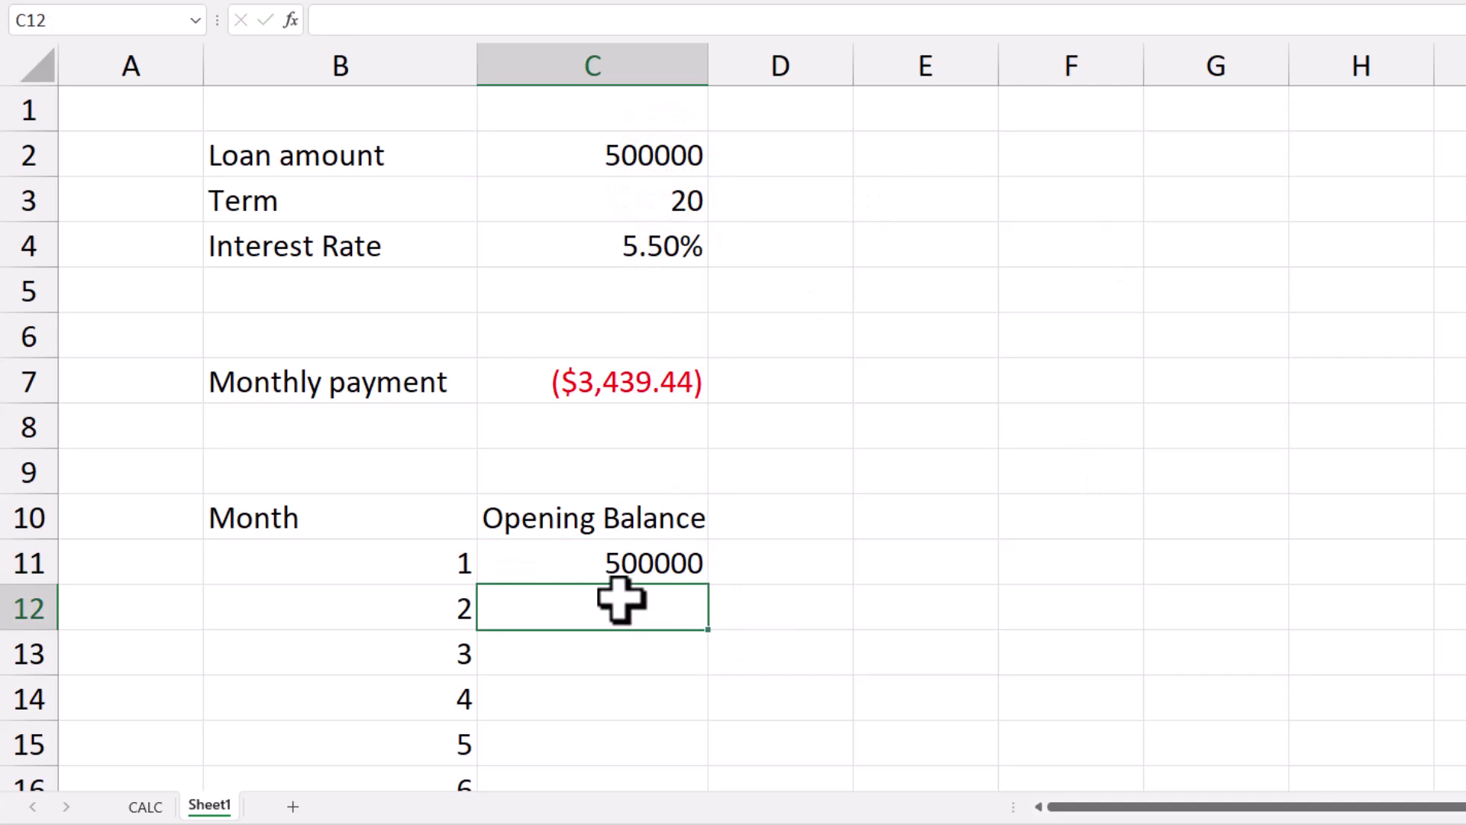
left_click(630, 563)
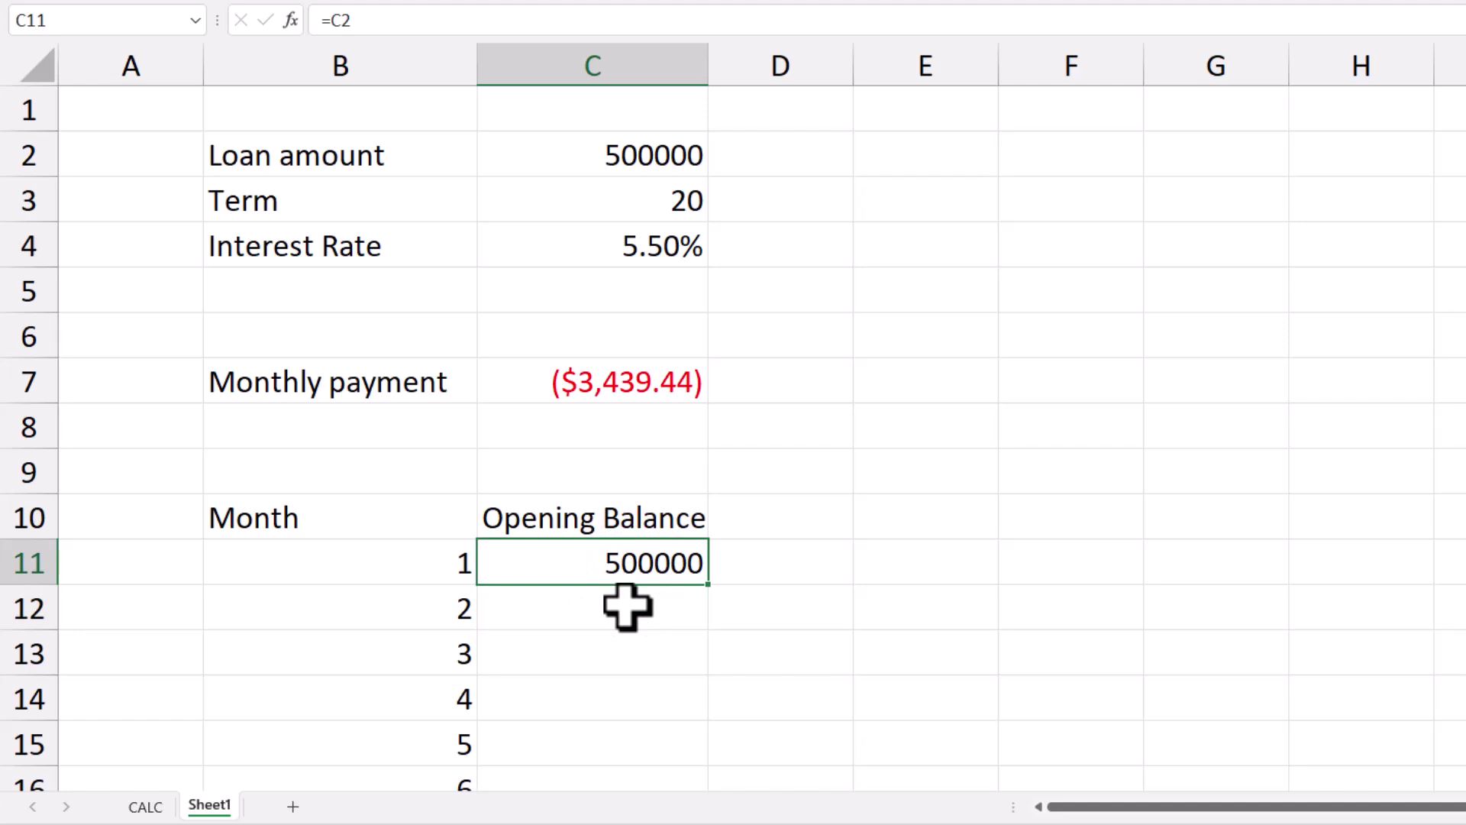
left_click(779, 519)
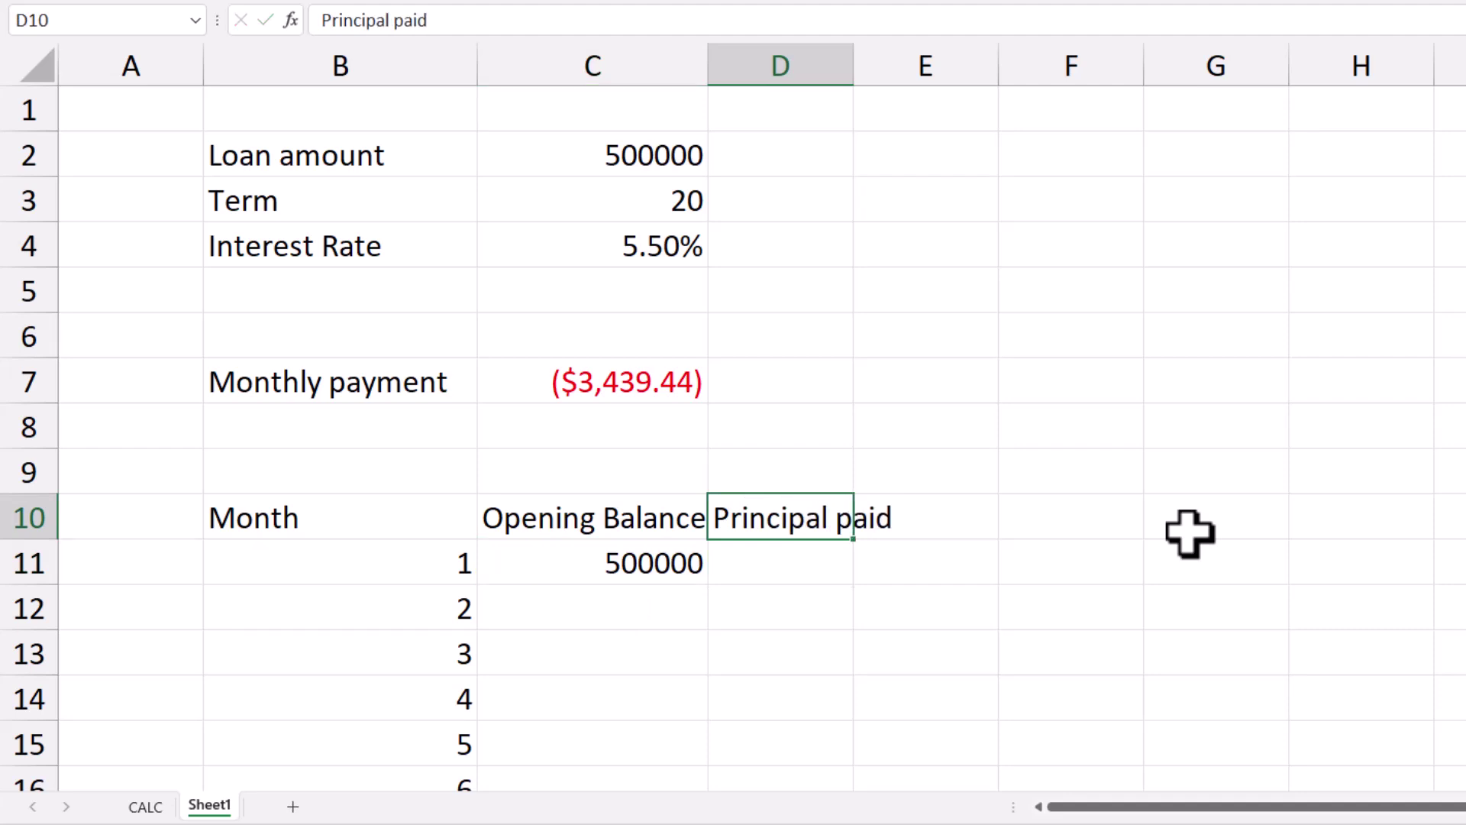
Step: Finish the Principal paid heading and add Extra Payment and Closing balance headings in E10 and F10
key("Return")
left_click(992, 507)
type("Extra Payment")
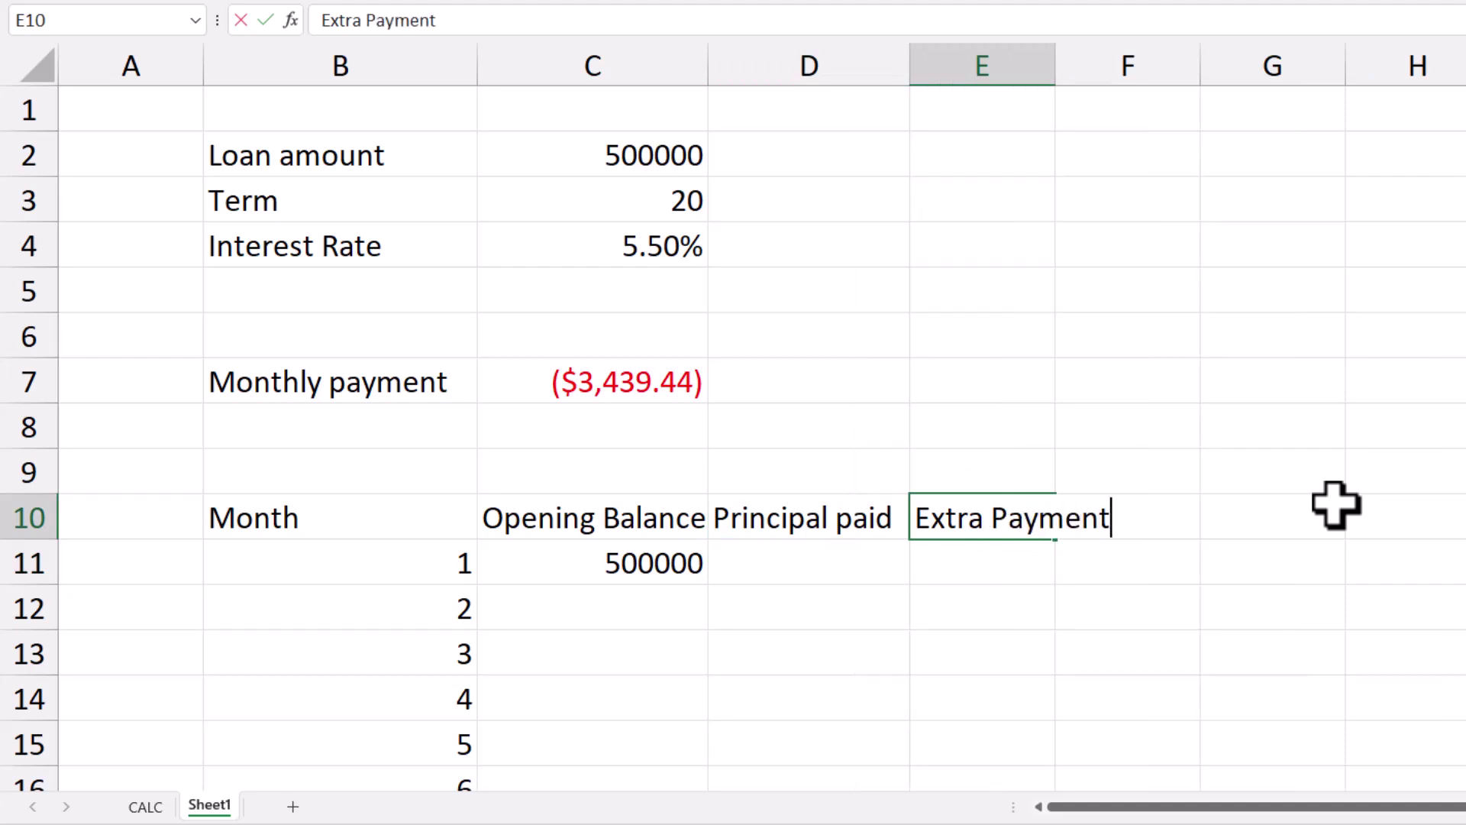
key("Return")
left_click(1188, 517)
type("Clo")
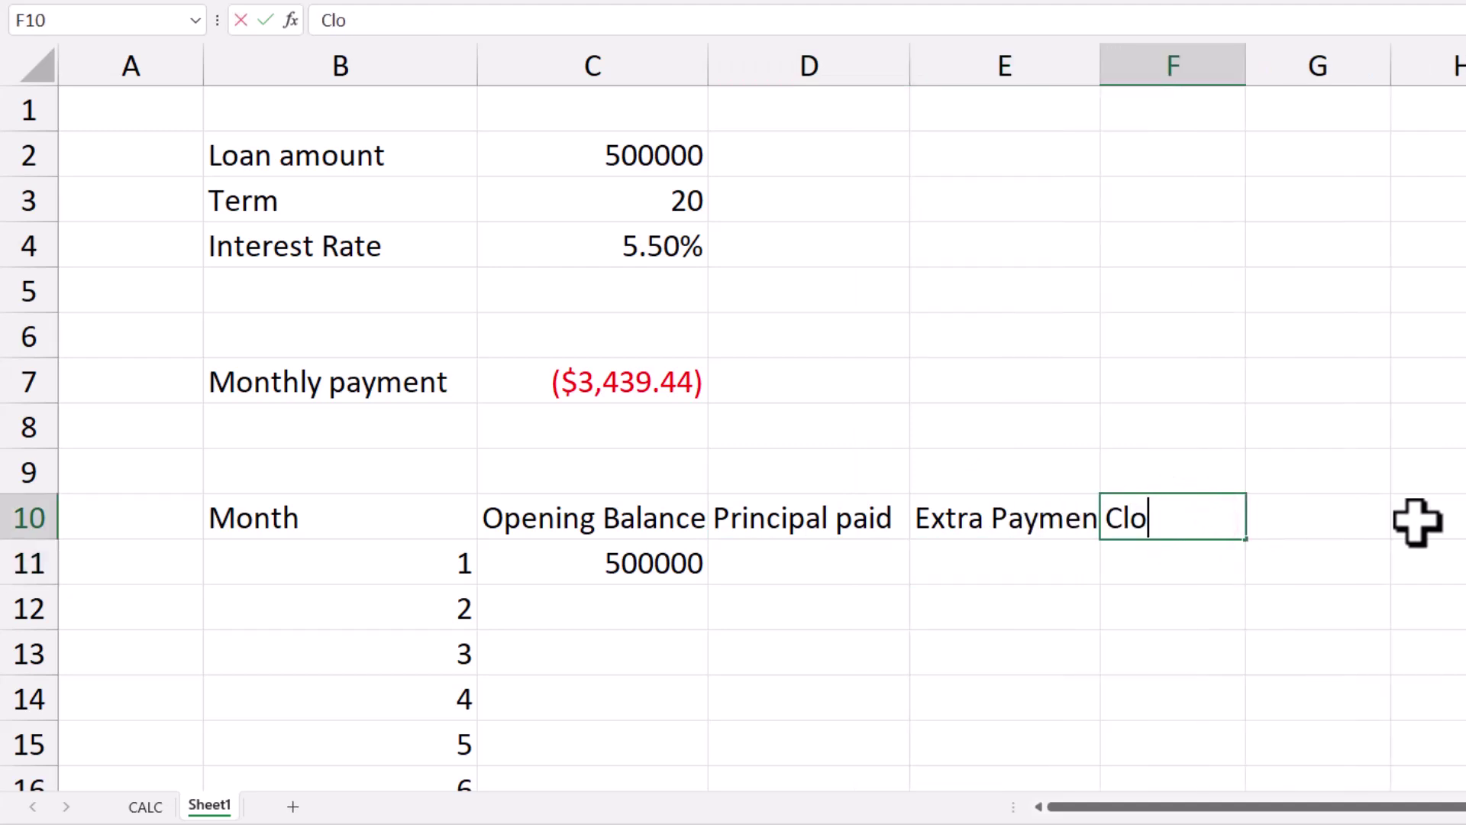
type("sing balanc")
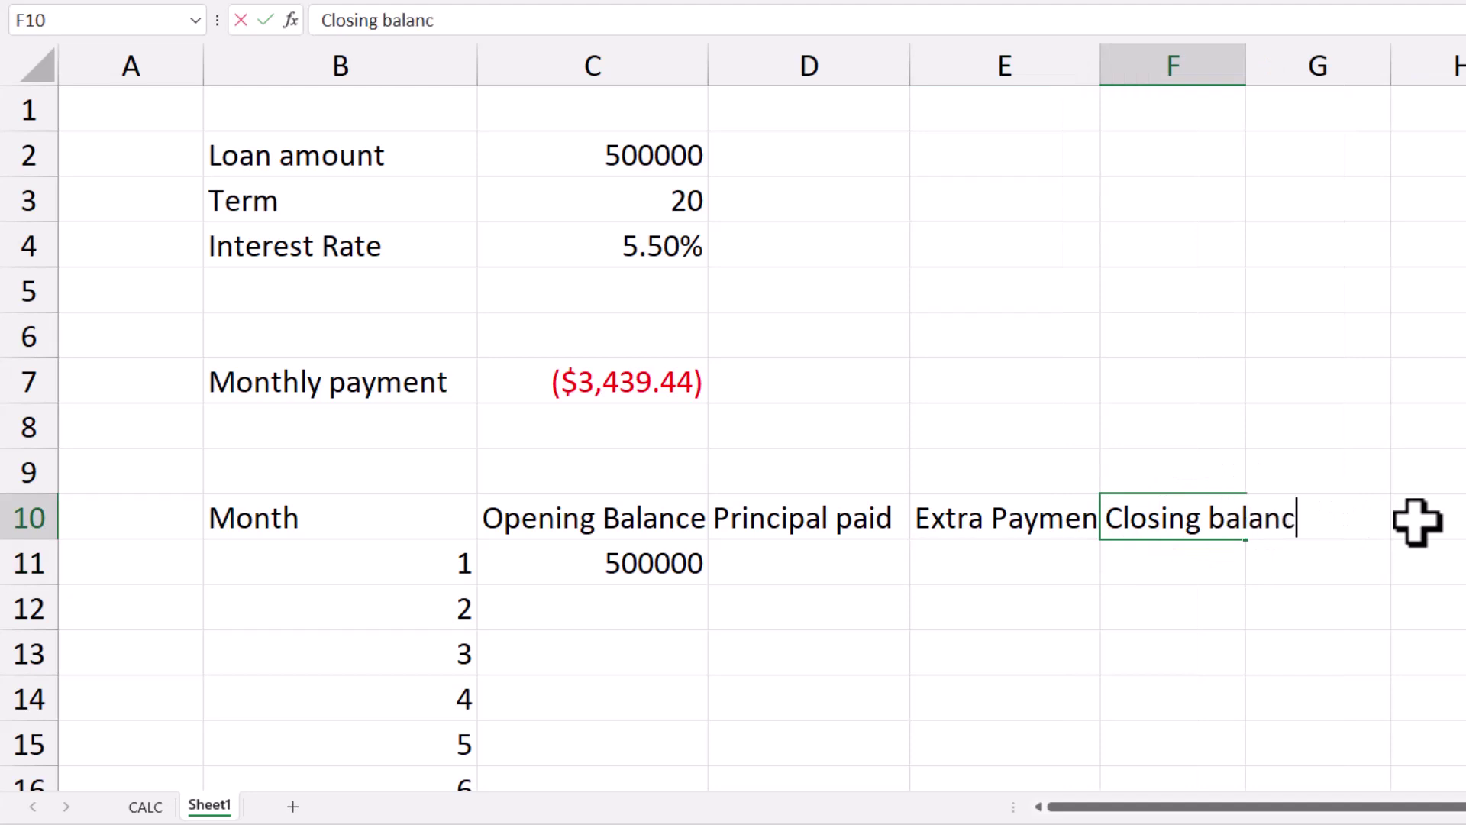
type("e")
key("Return")
Step: Look over the month-1 row cells C11 through F11, ending on Principal paid in D11
left_click(668, 562)
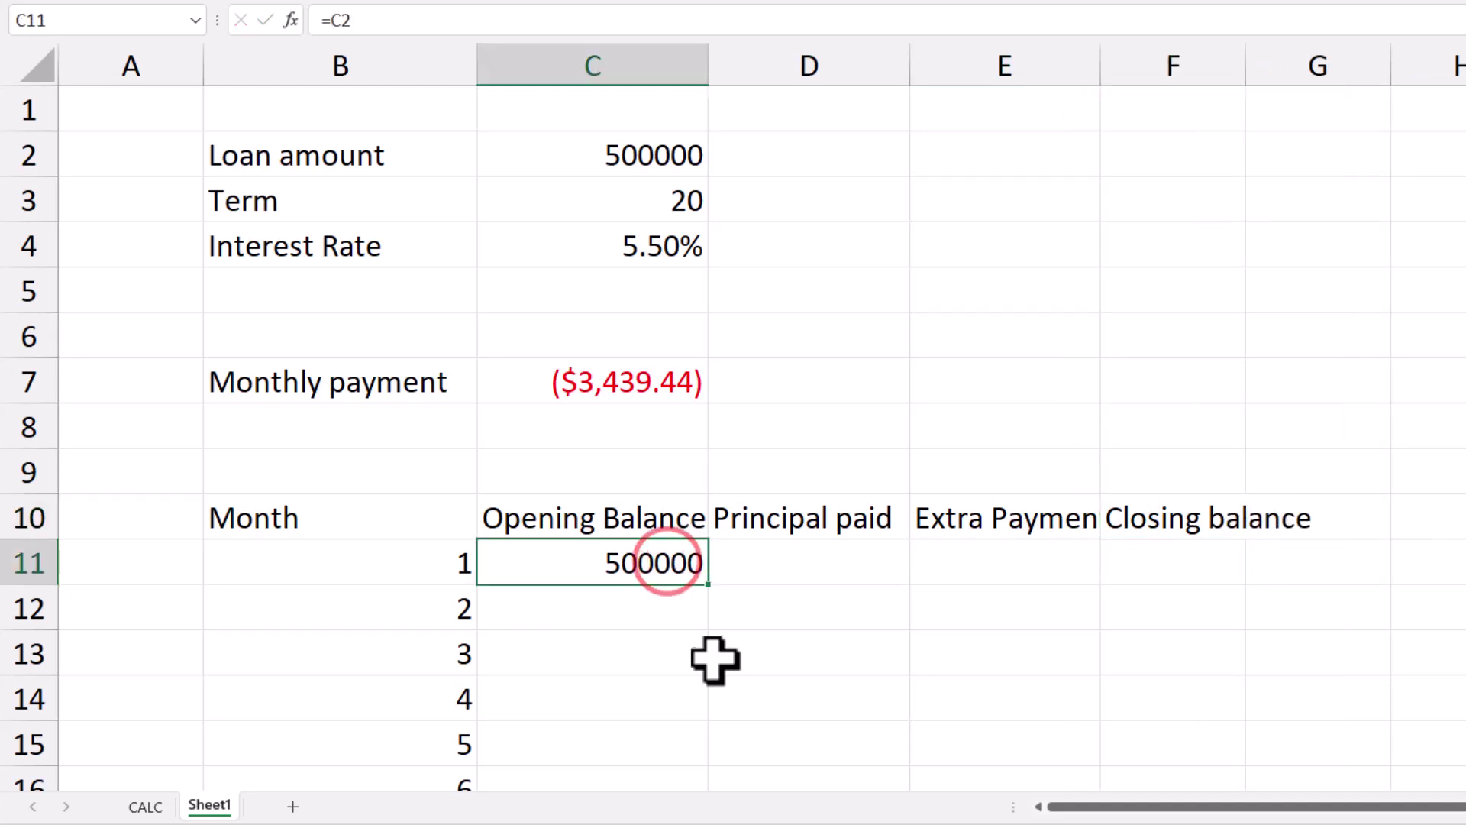
left_click(789, 565)
left_click_drag(788, 566, 1032, 556)
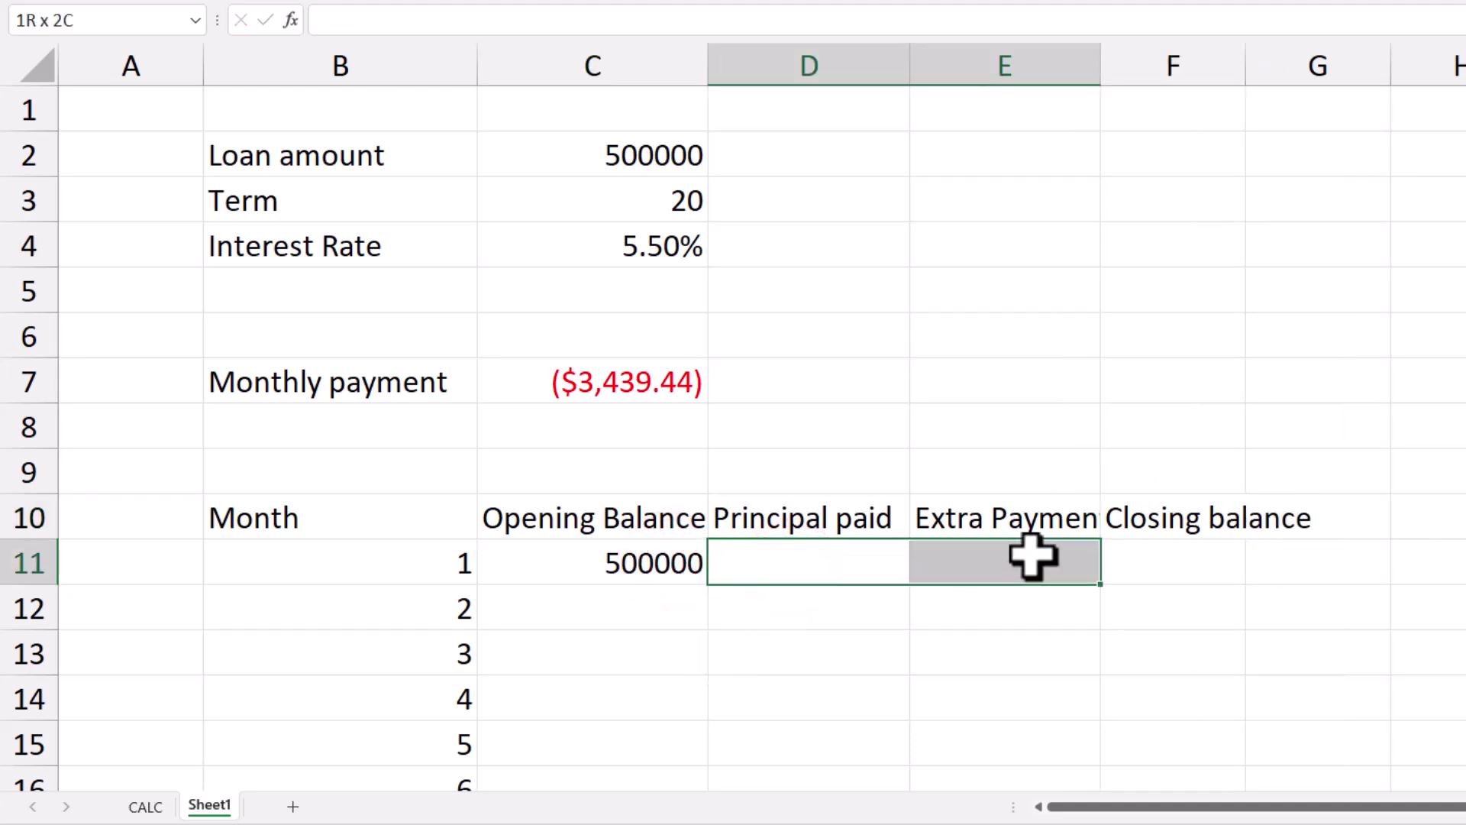
left_click(1169, 560)
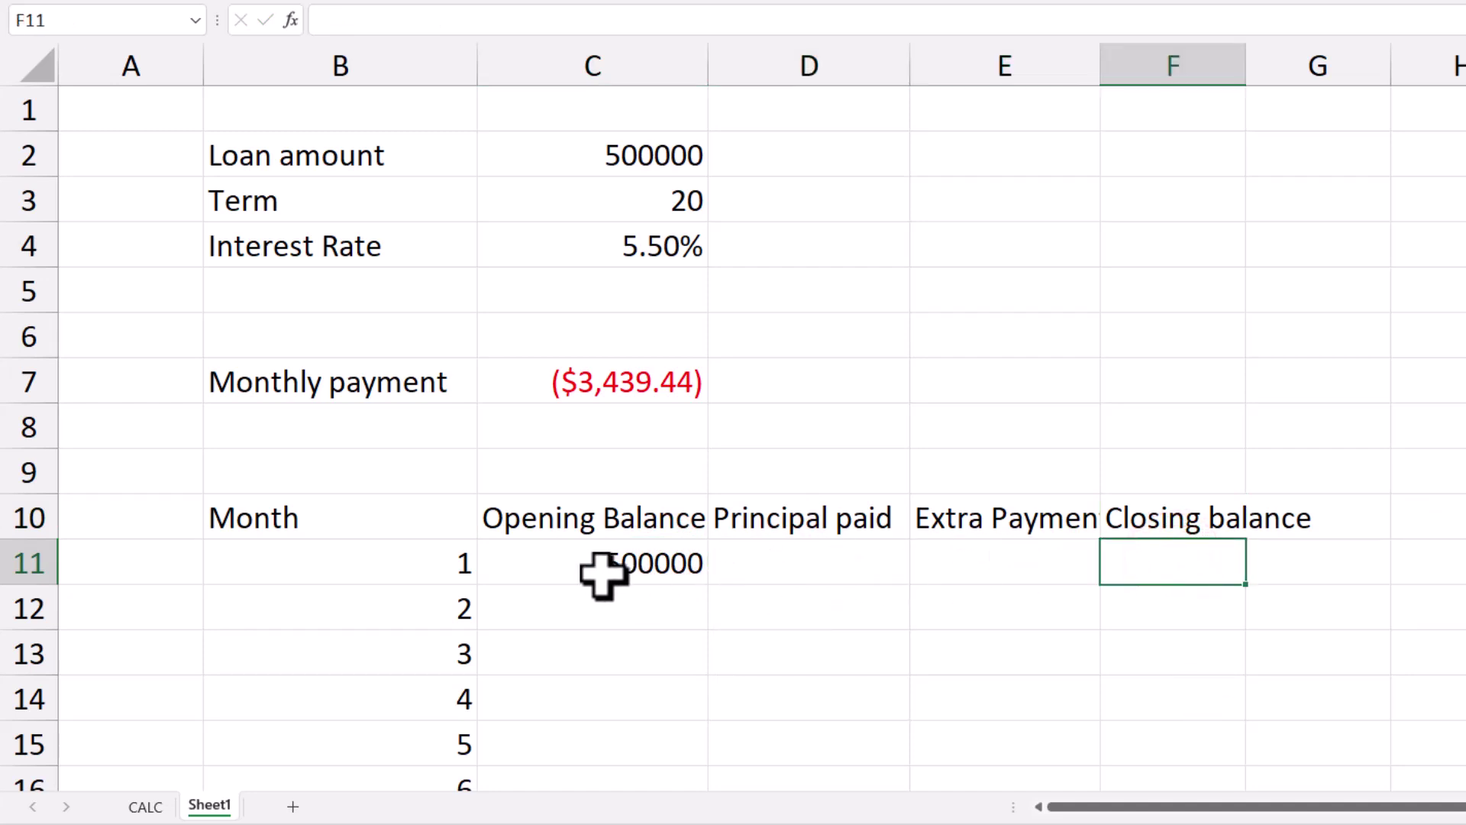
left_click(861, 566)
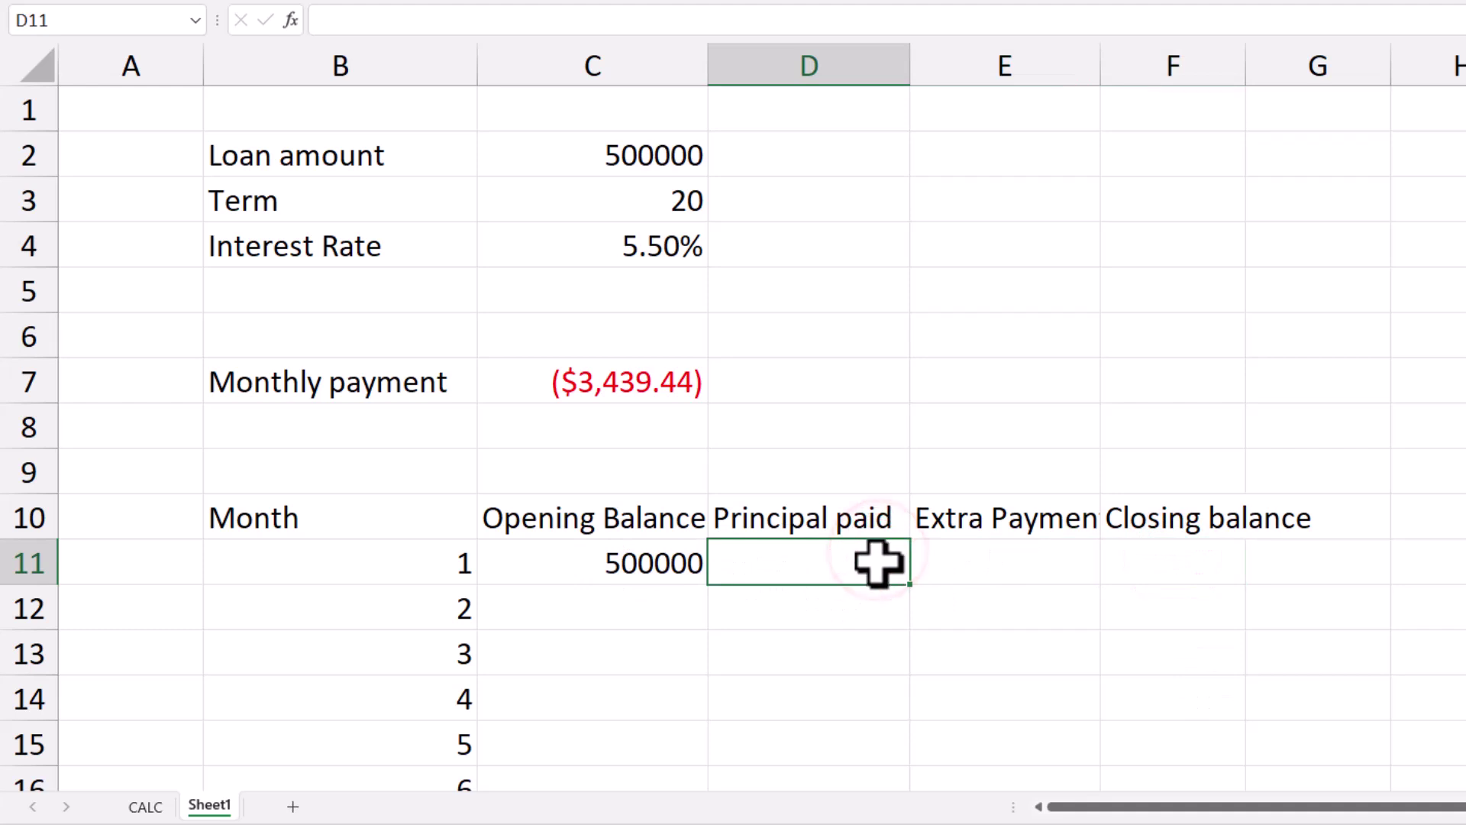
Step: Begin a =PPMT( formula in D11, then cancel it unfinished
type("=")
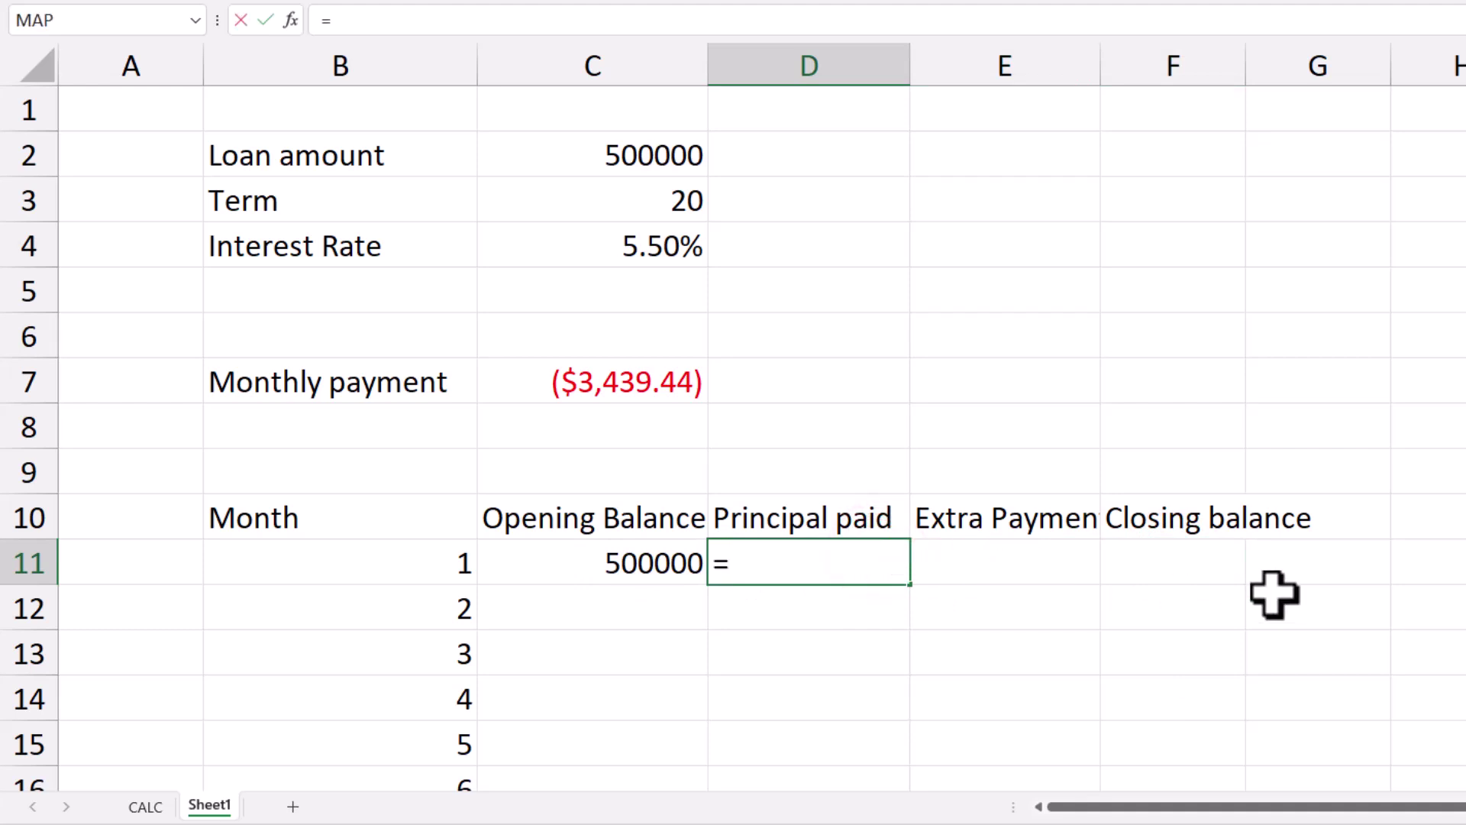
type("pp")
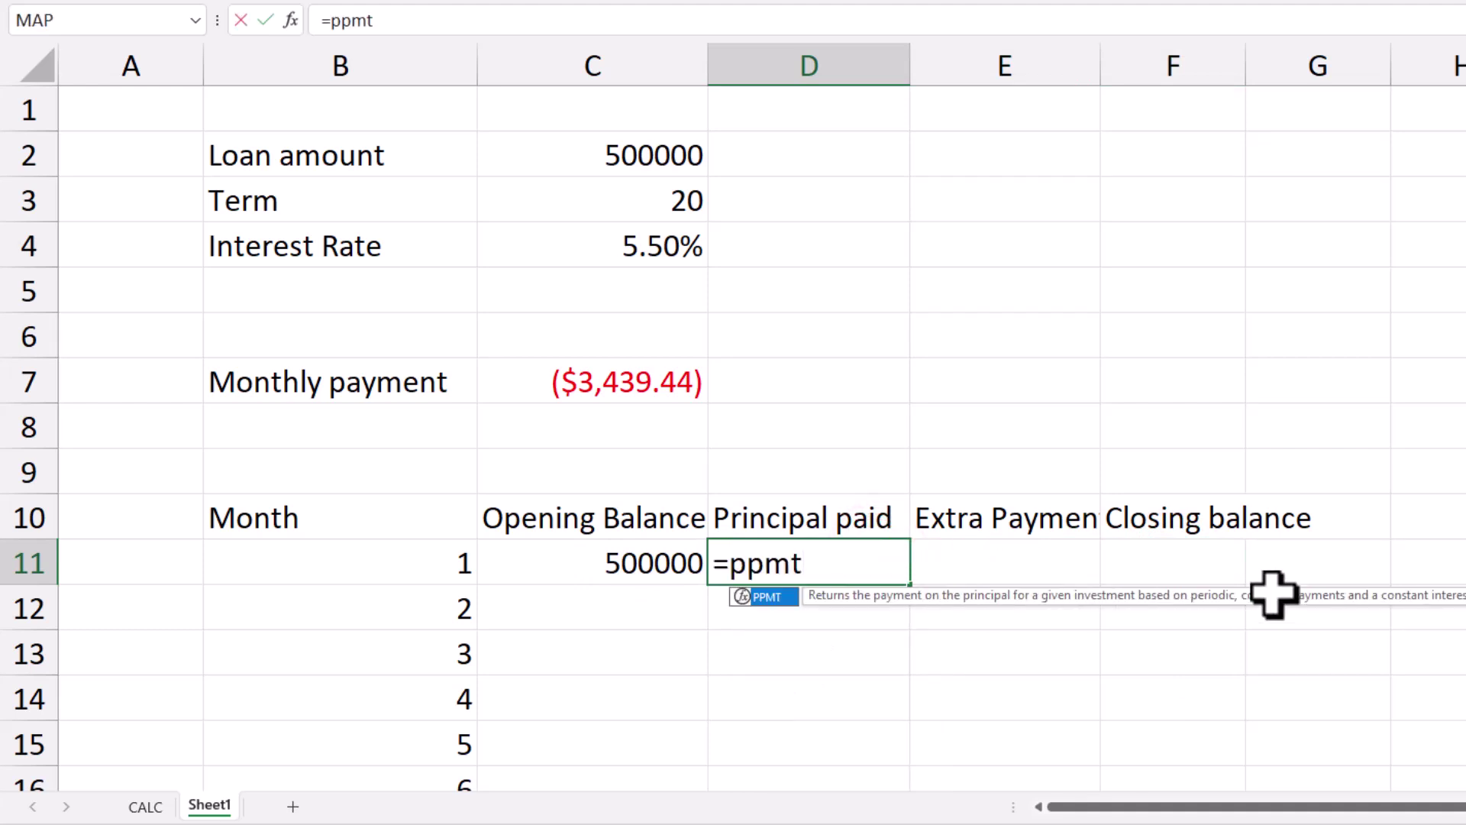
type("mt")
key("Tab")
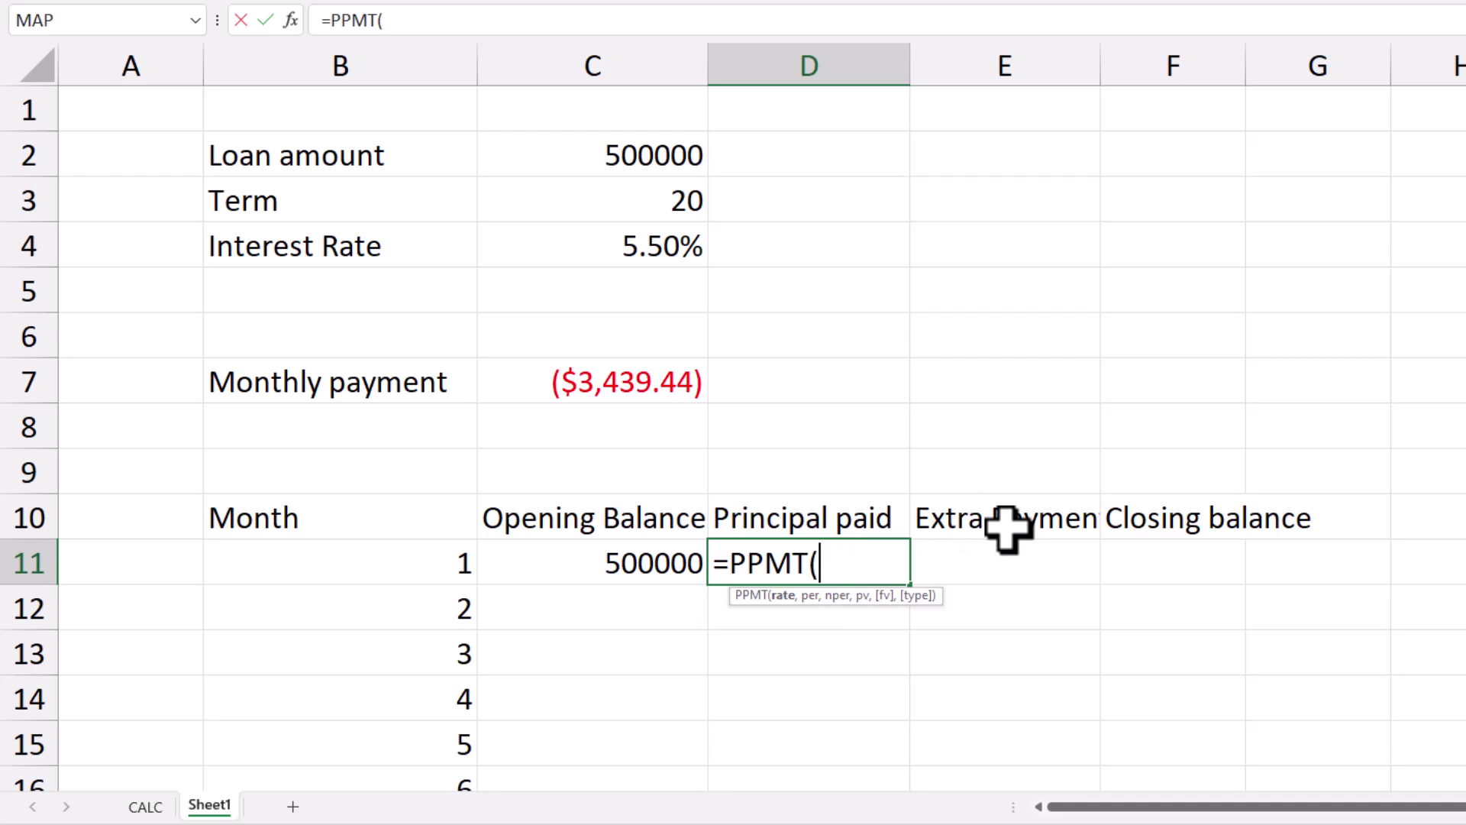
key("Escape")
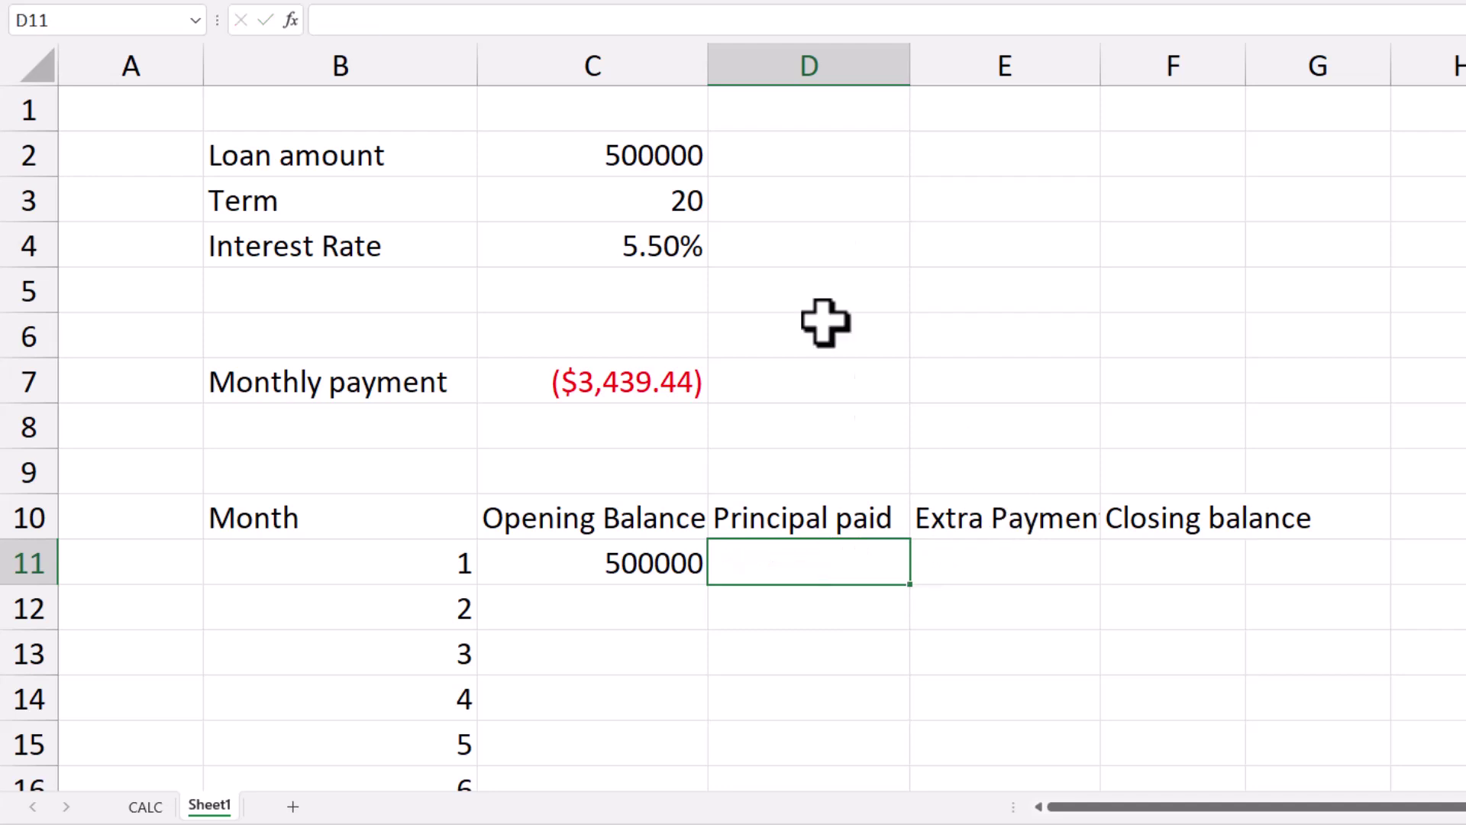
Step: Insert a new column D before Principal paid, headed Eff. Term
right_click(840, 61)
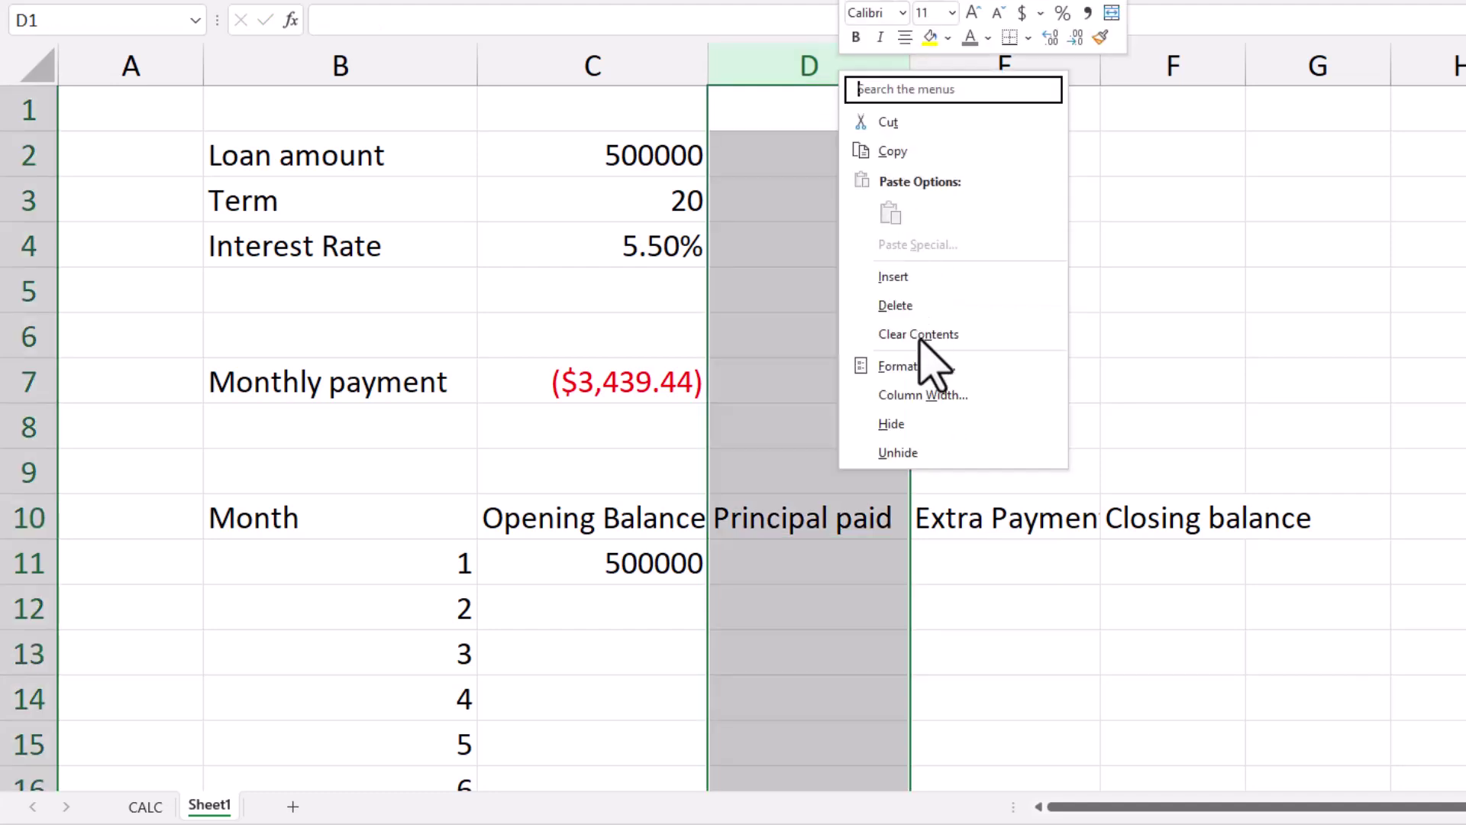
left_click(916, 275)
left_click(847, 517)
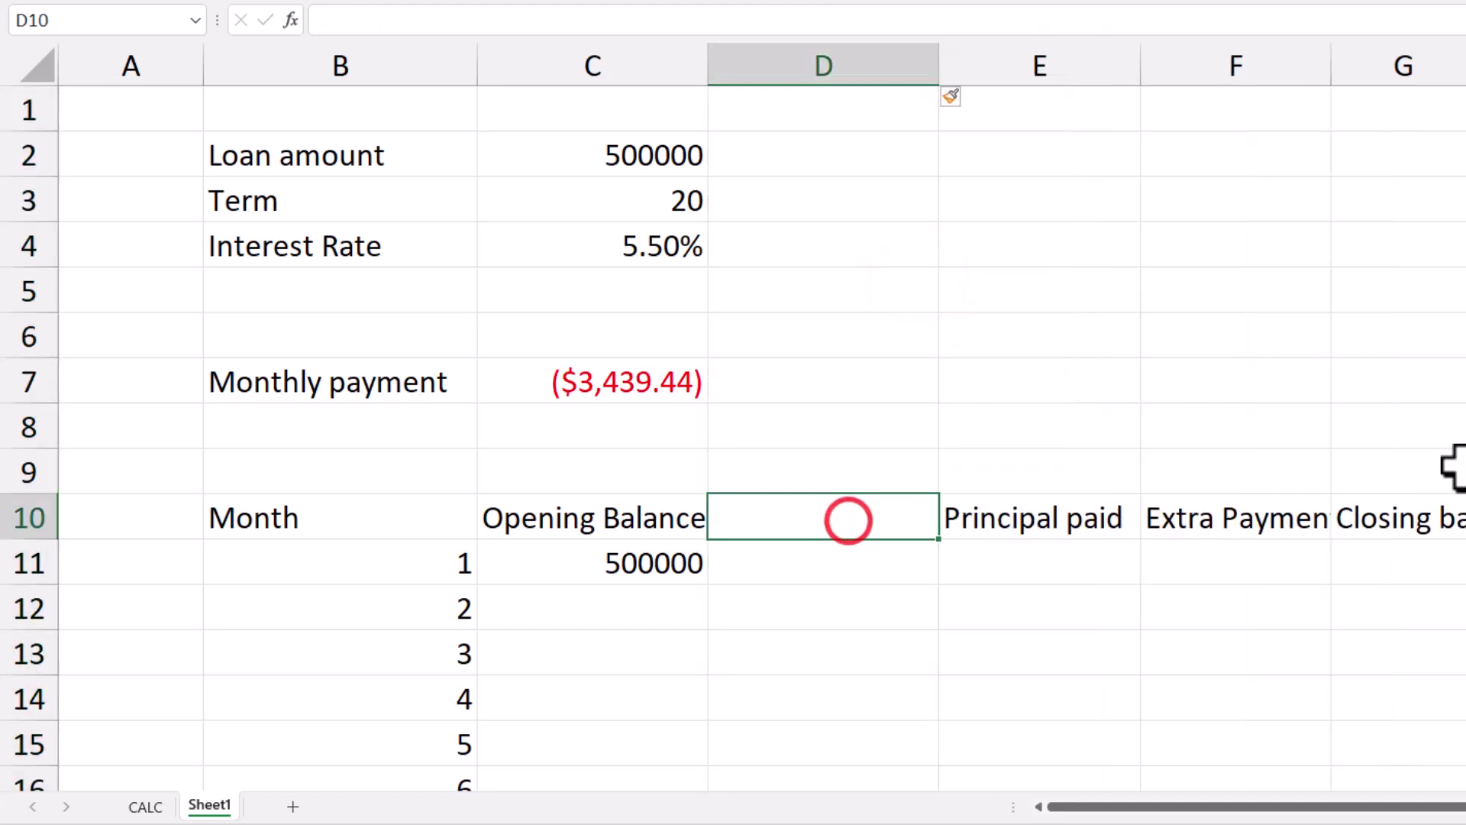
type("Eff. Term")
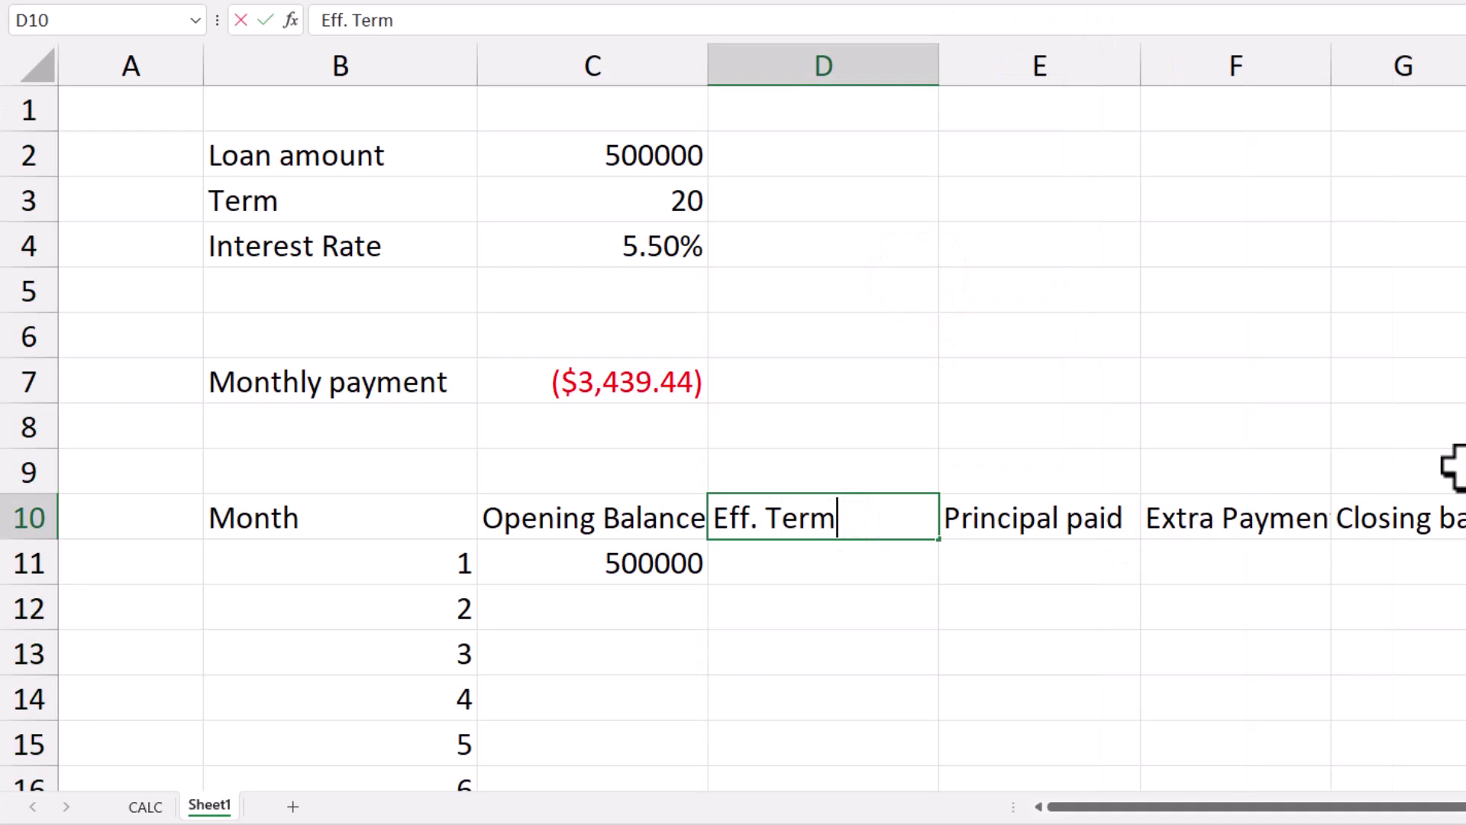
key("Return")
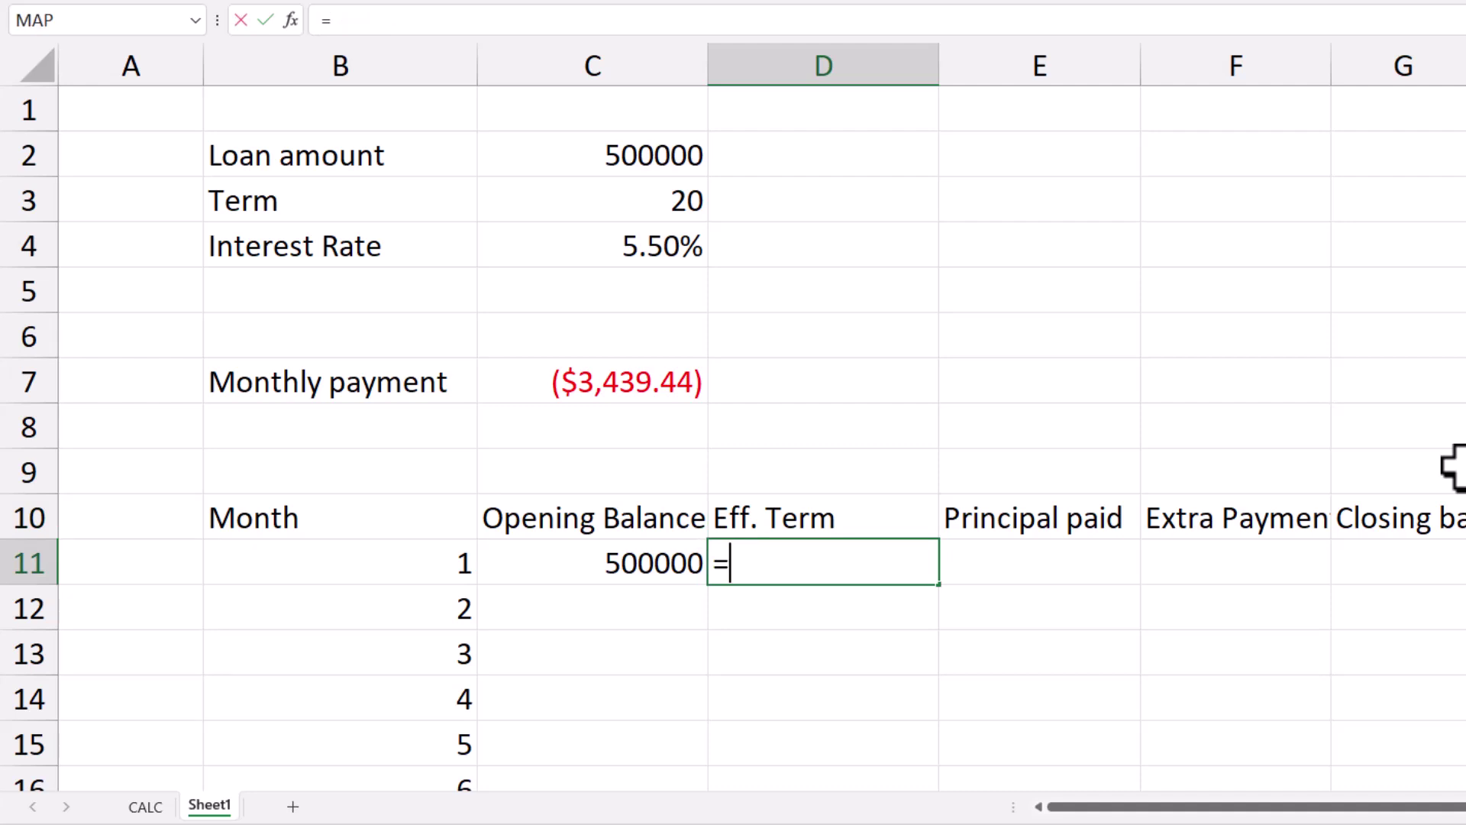
Step: Enter =C3*12 in D11 to show a 240-month effective term
left_click(665, 196)
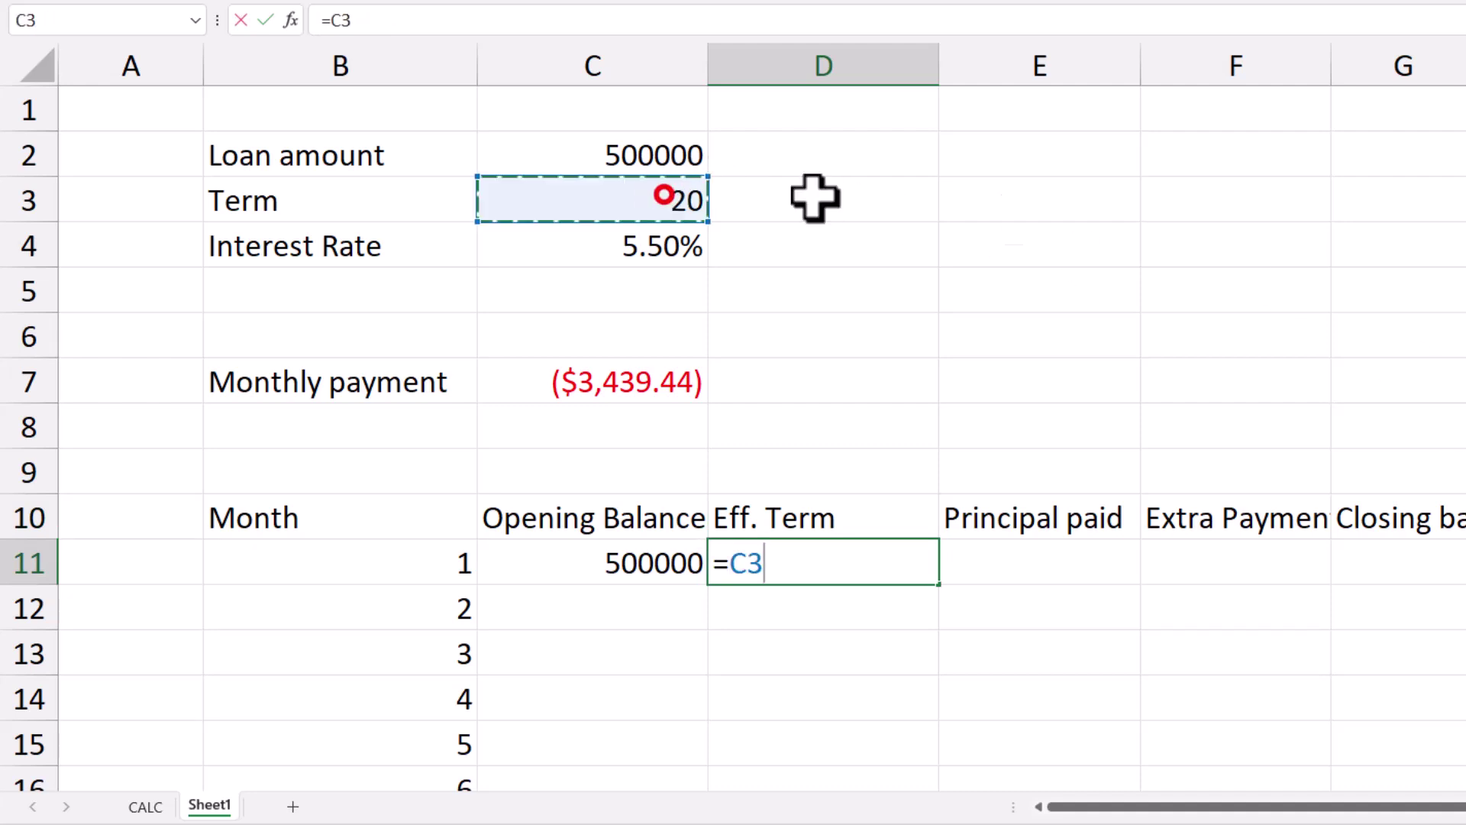
type("*12")
key("Return")
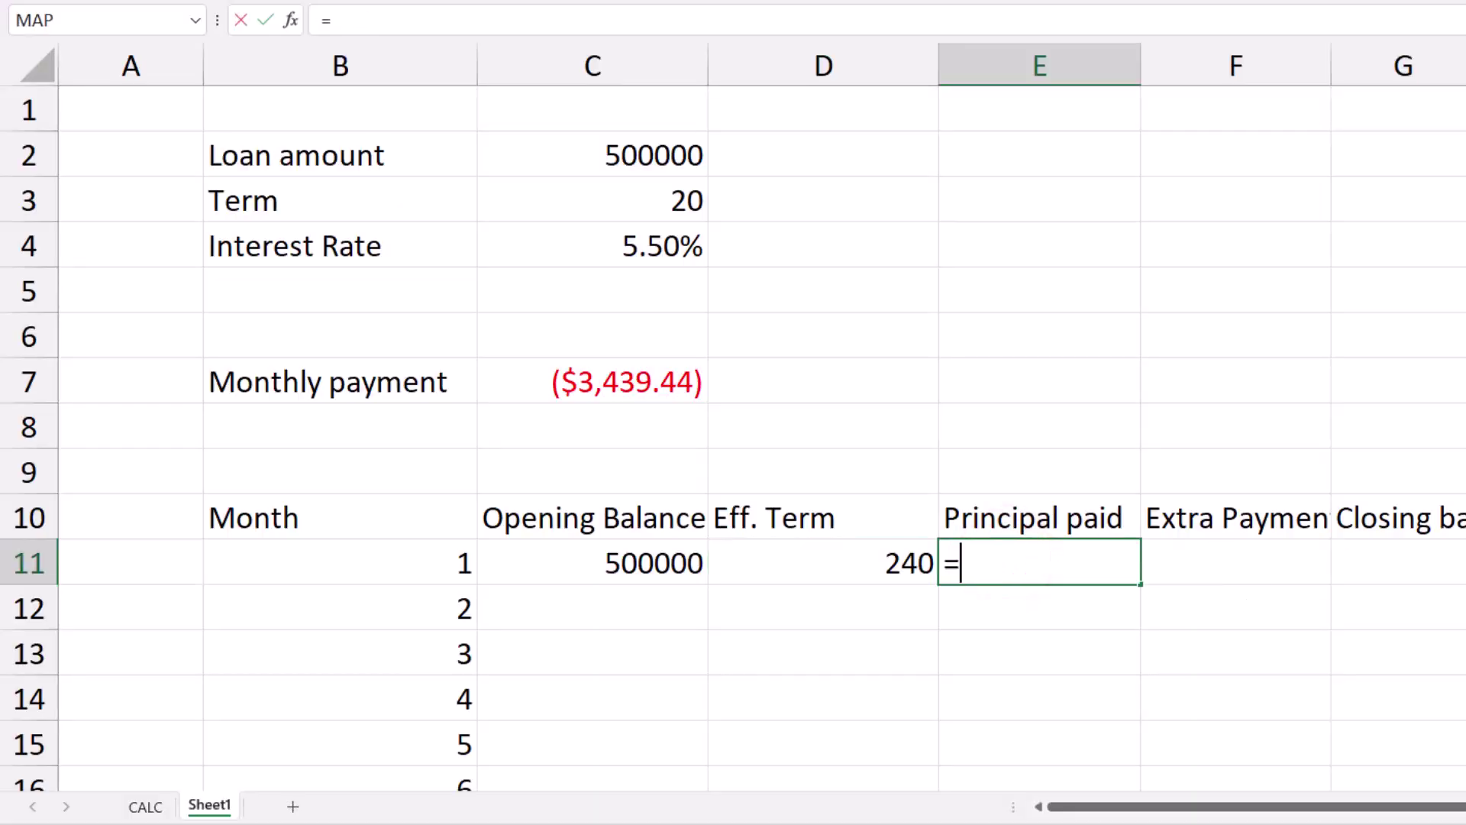
Step: Enter =PPMT($C$4/12,1,D11,C11) in E11 for month 1's principal paid
type("pp")
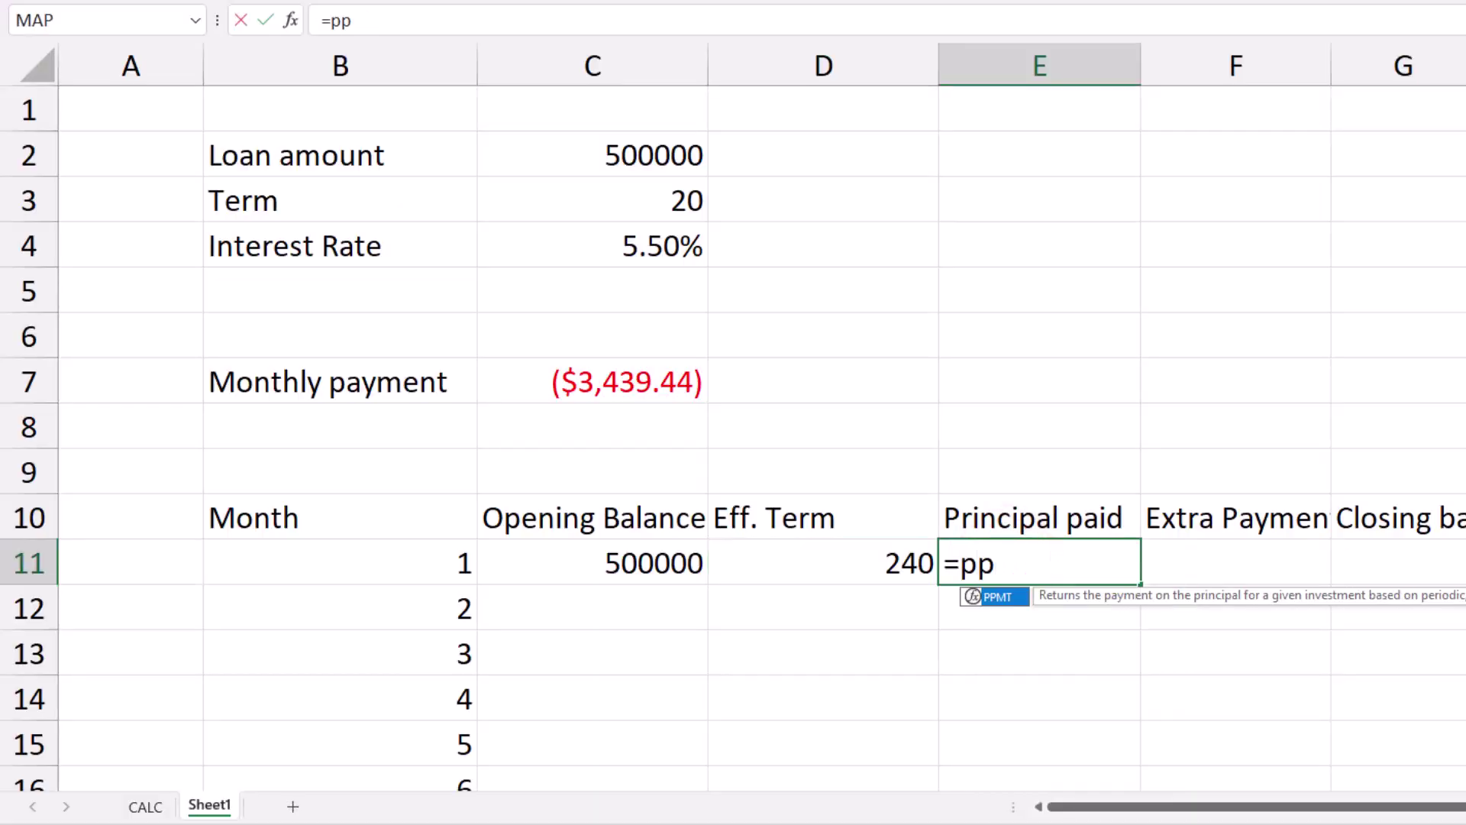
key("Tab")
left_click(671, 230)
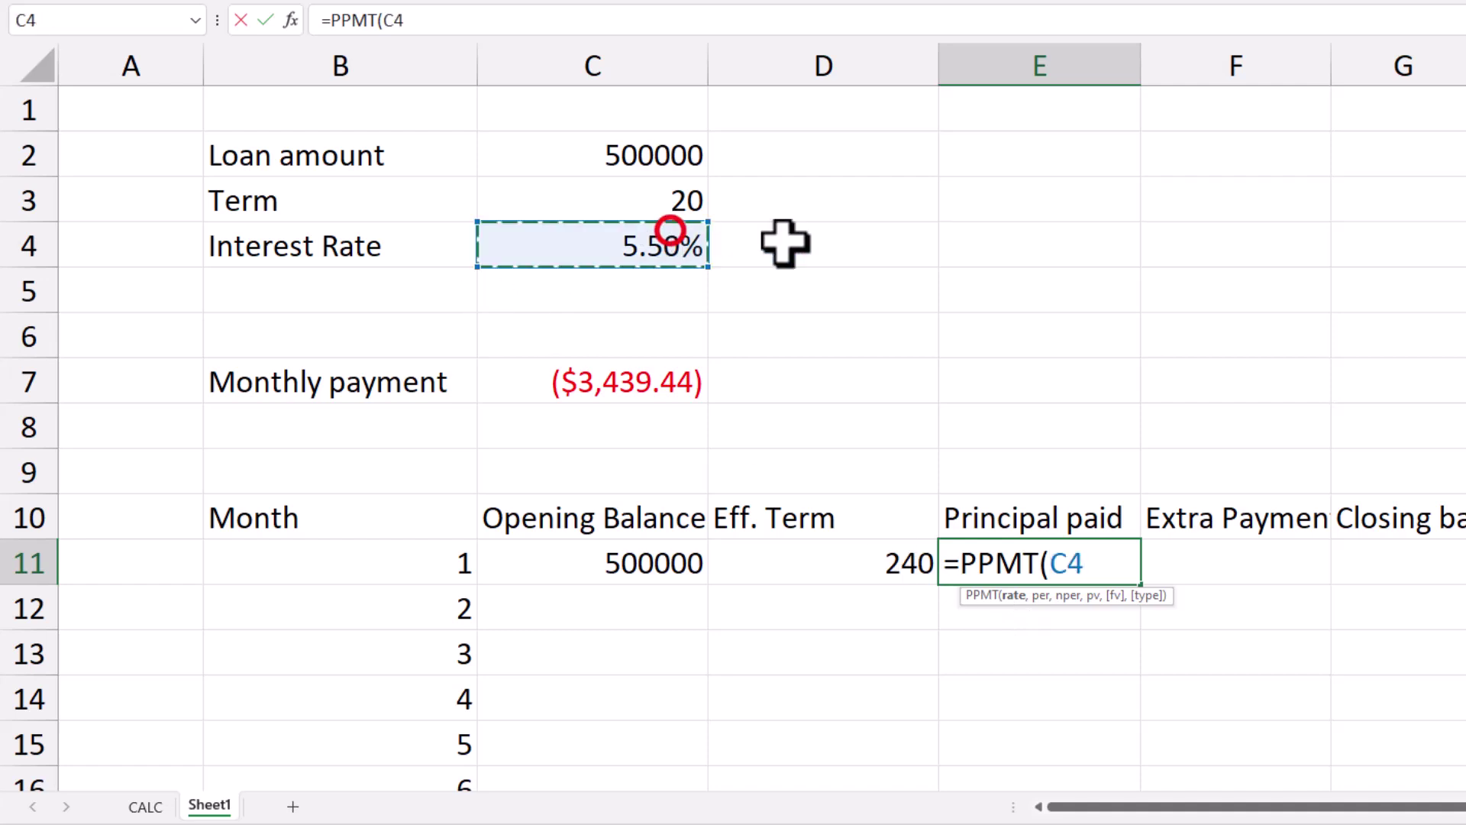
key("F4")
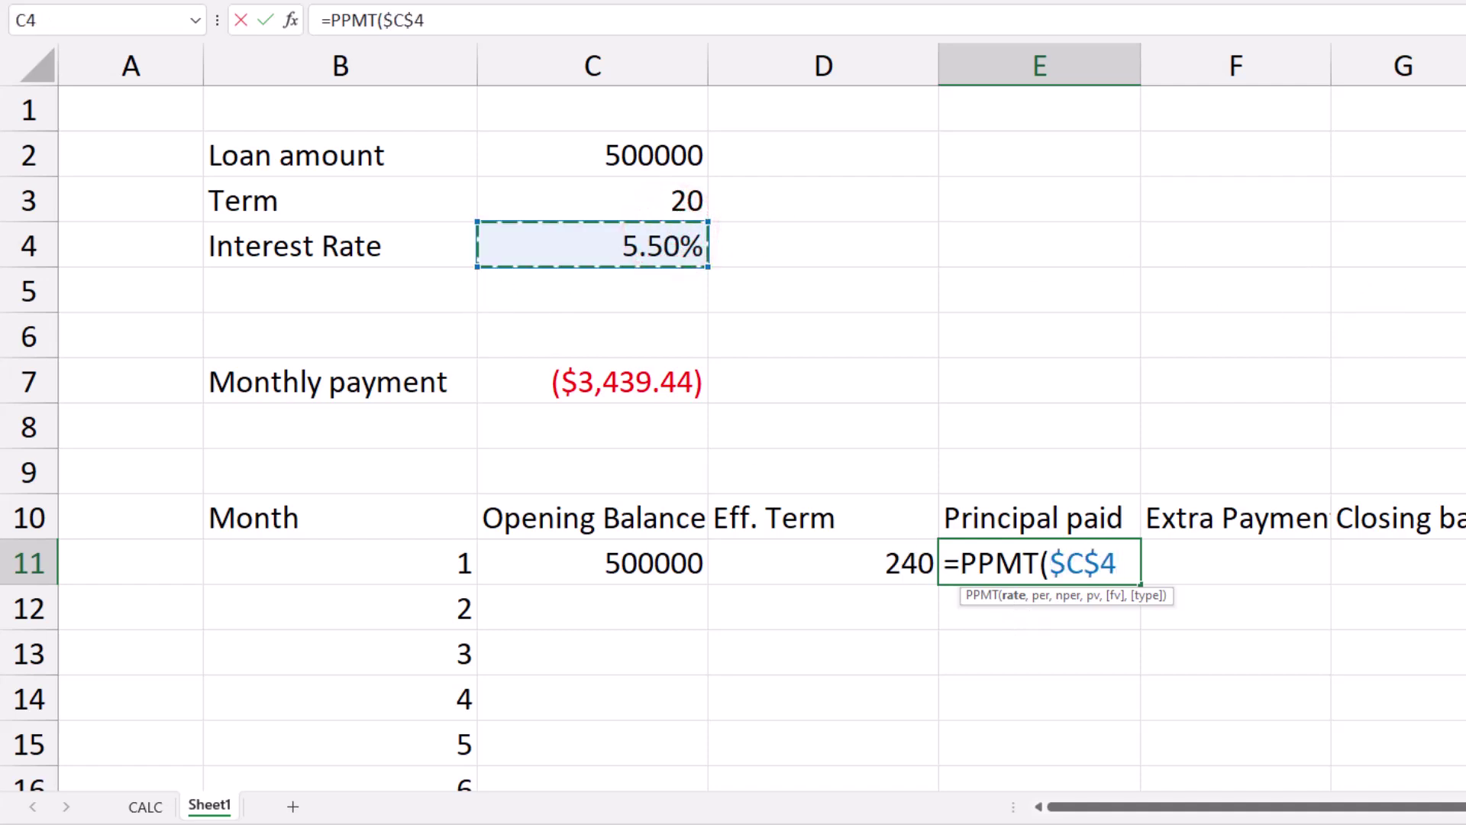
type("/12,1,")
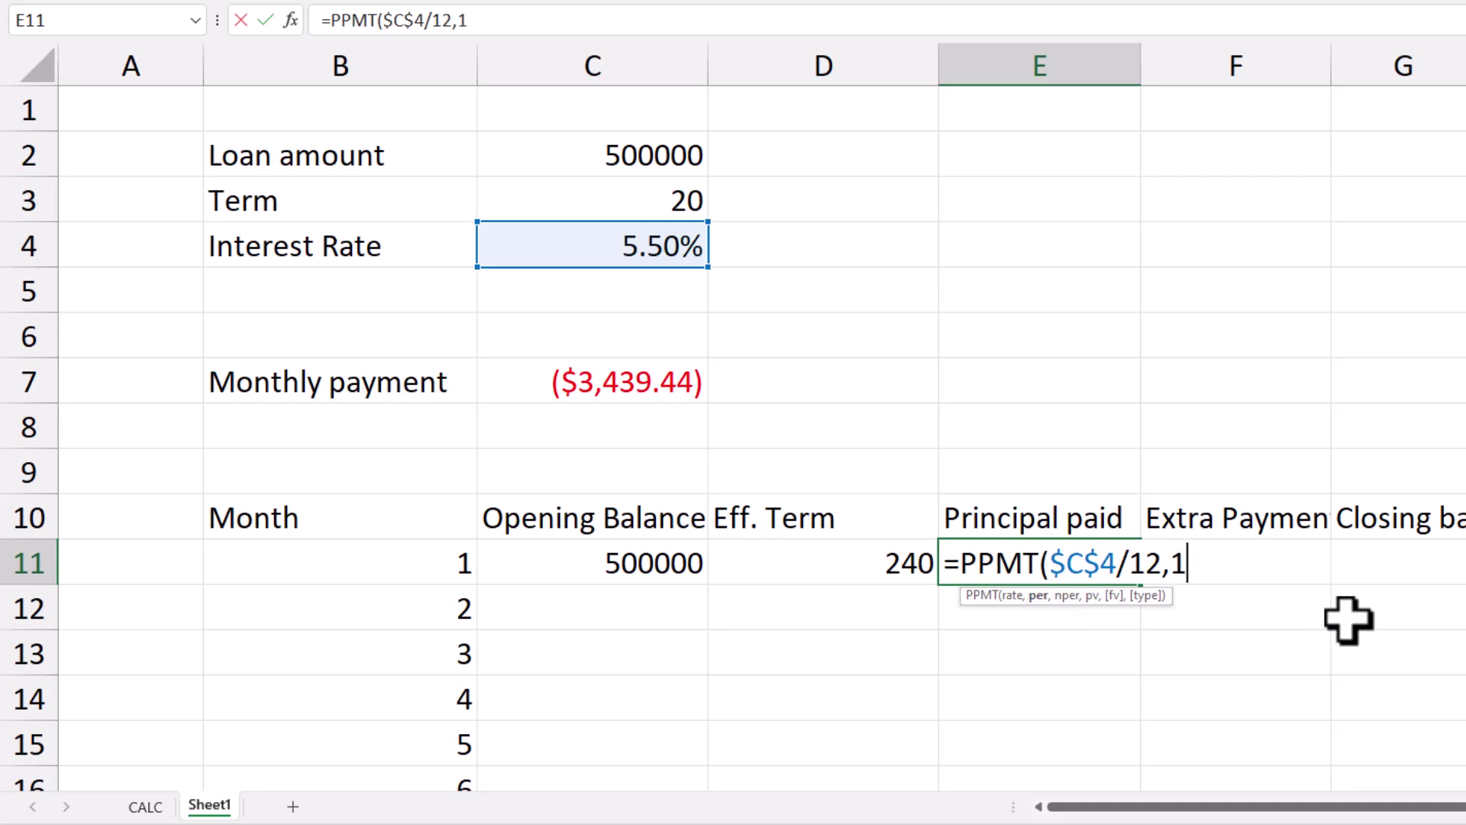
left_click(855, 563)
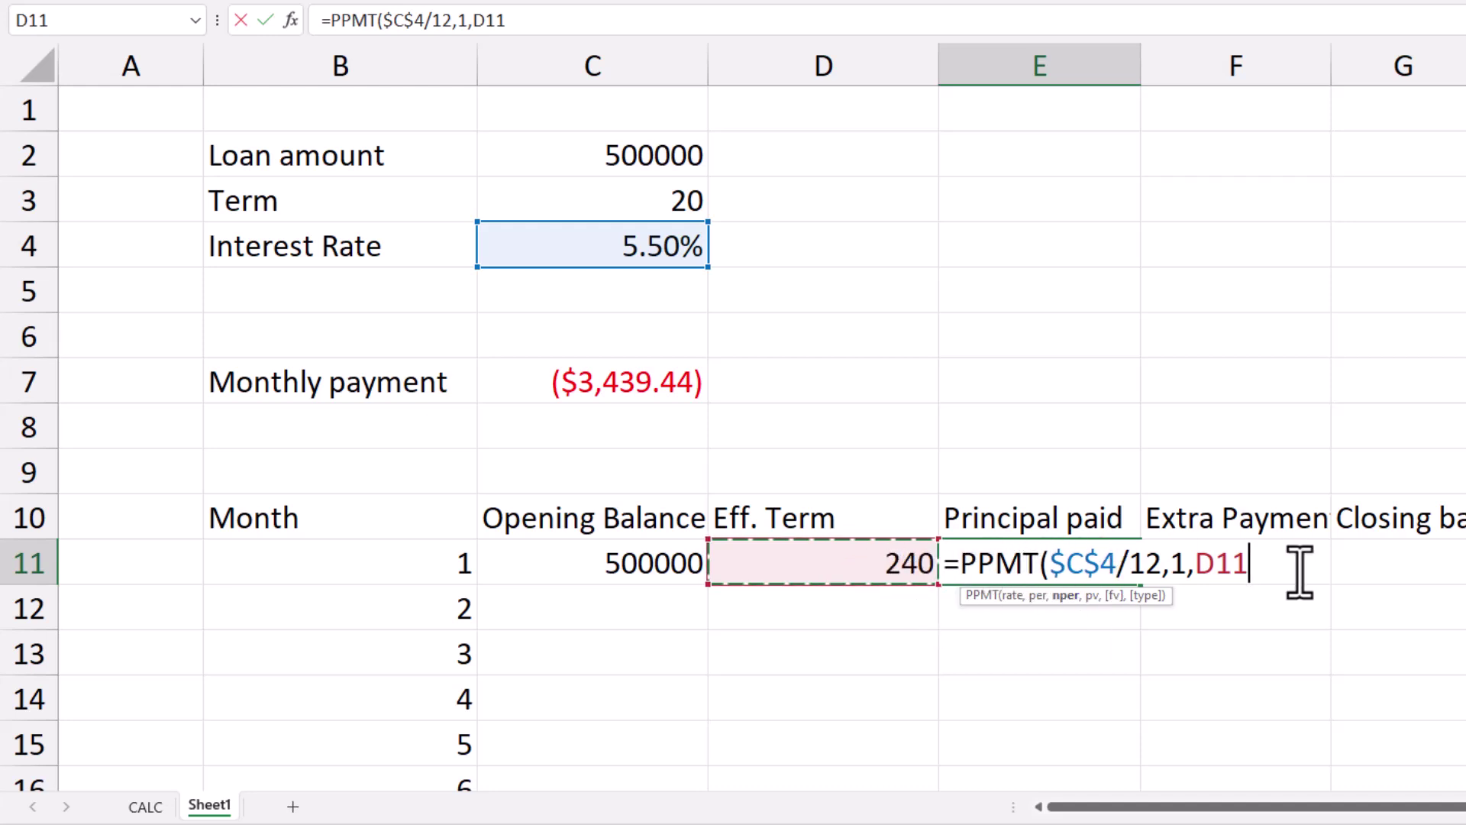
type(",")
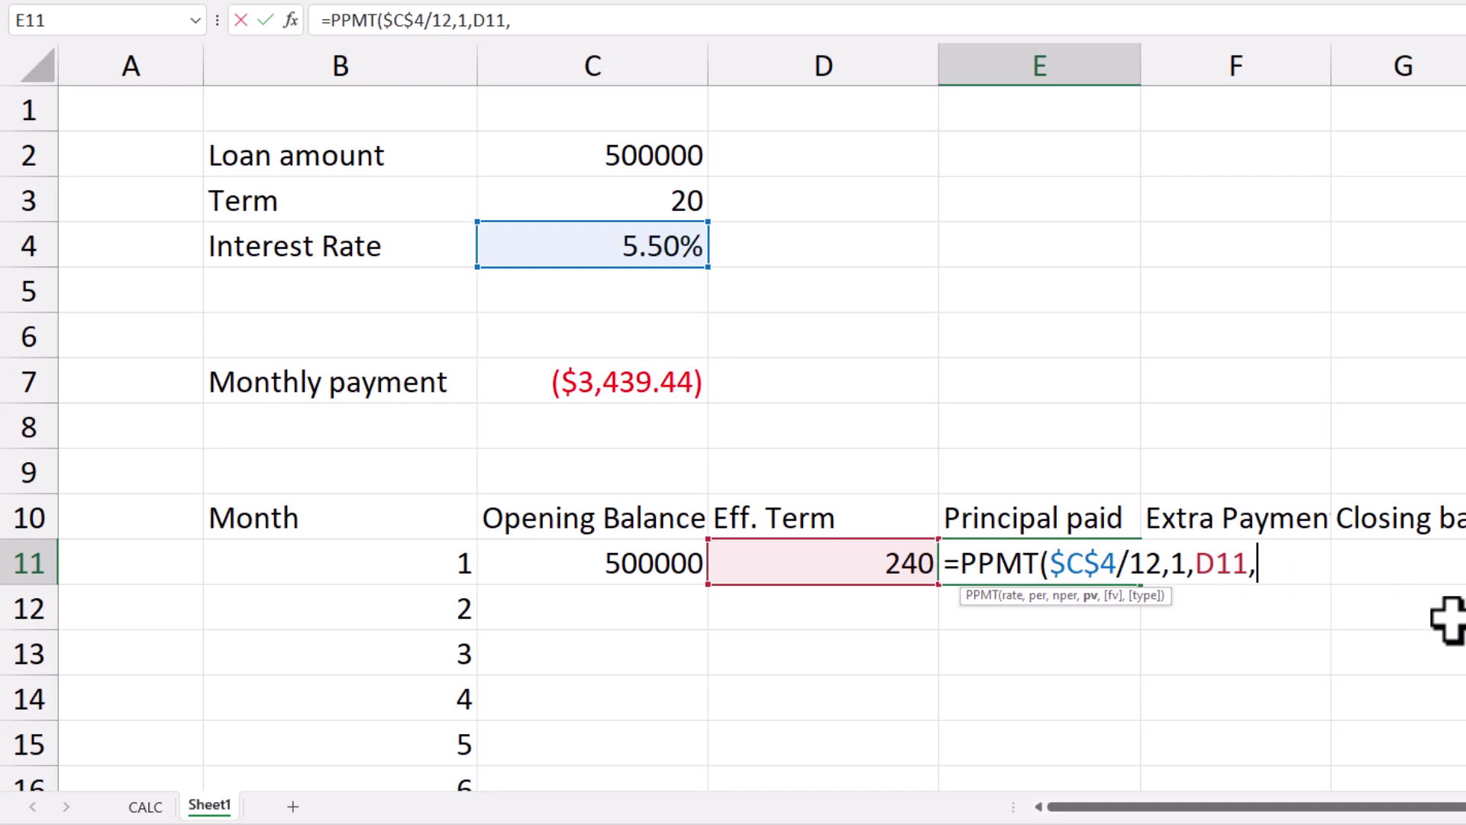
left_click(615, 560)
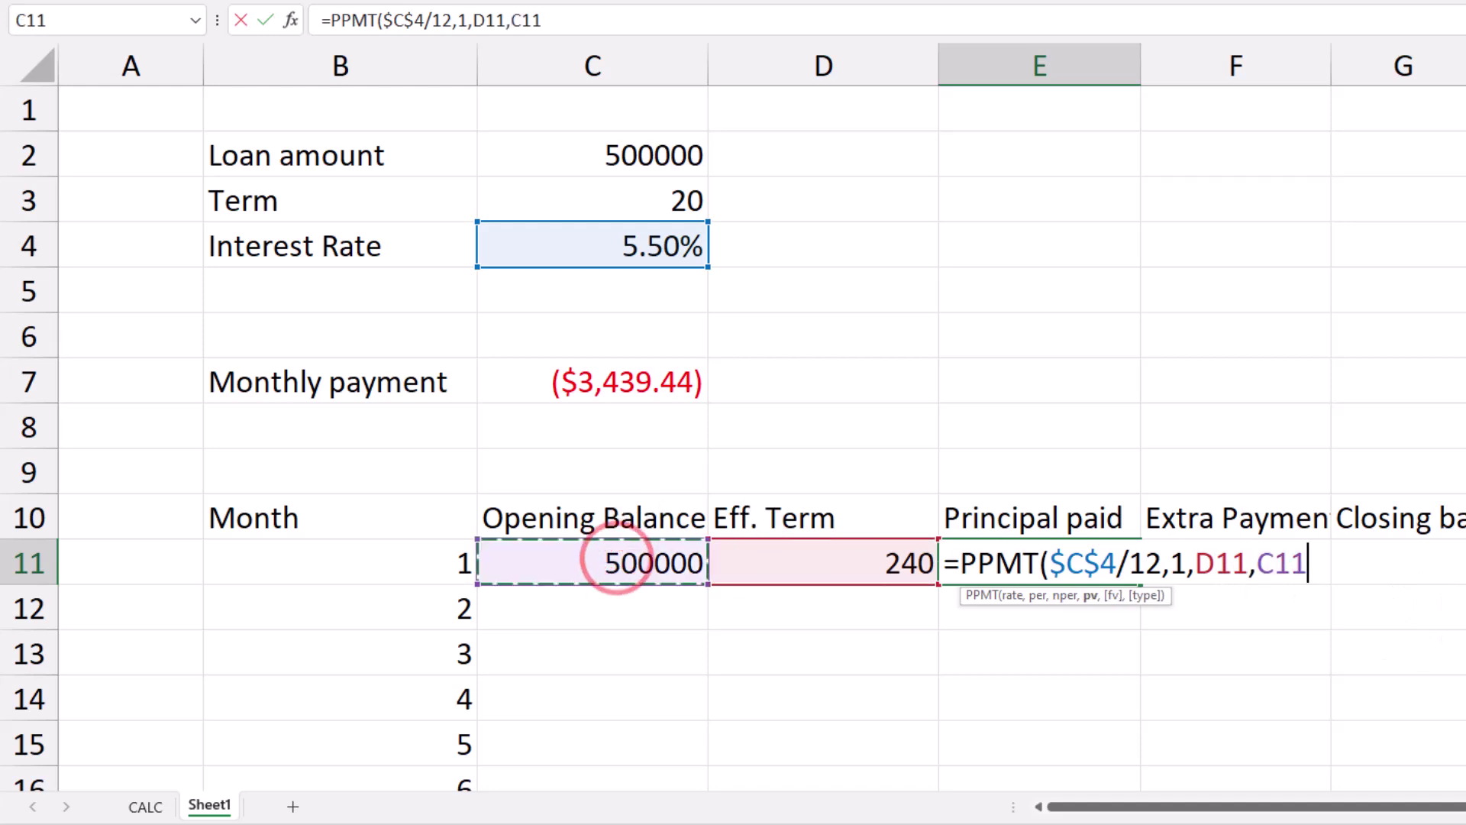
type(")")
key("Return")
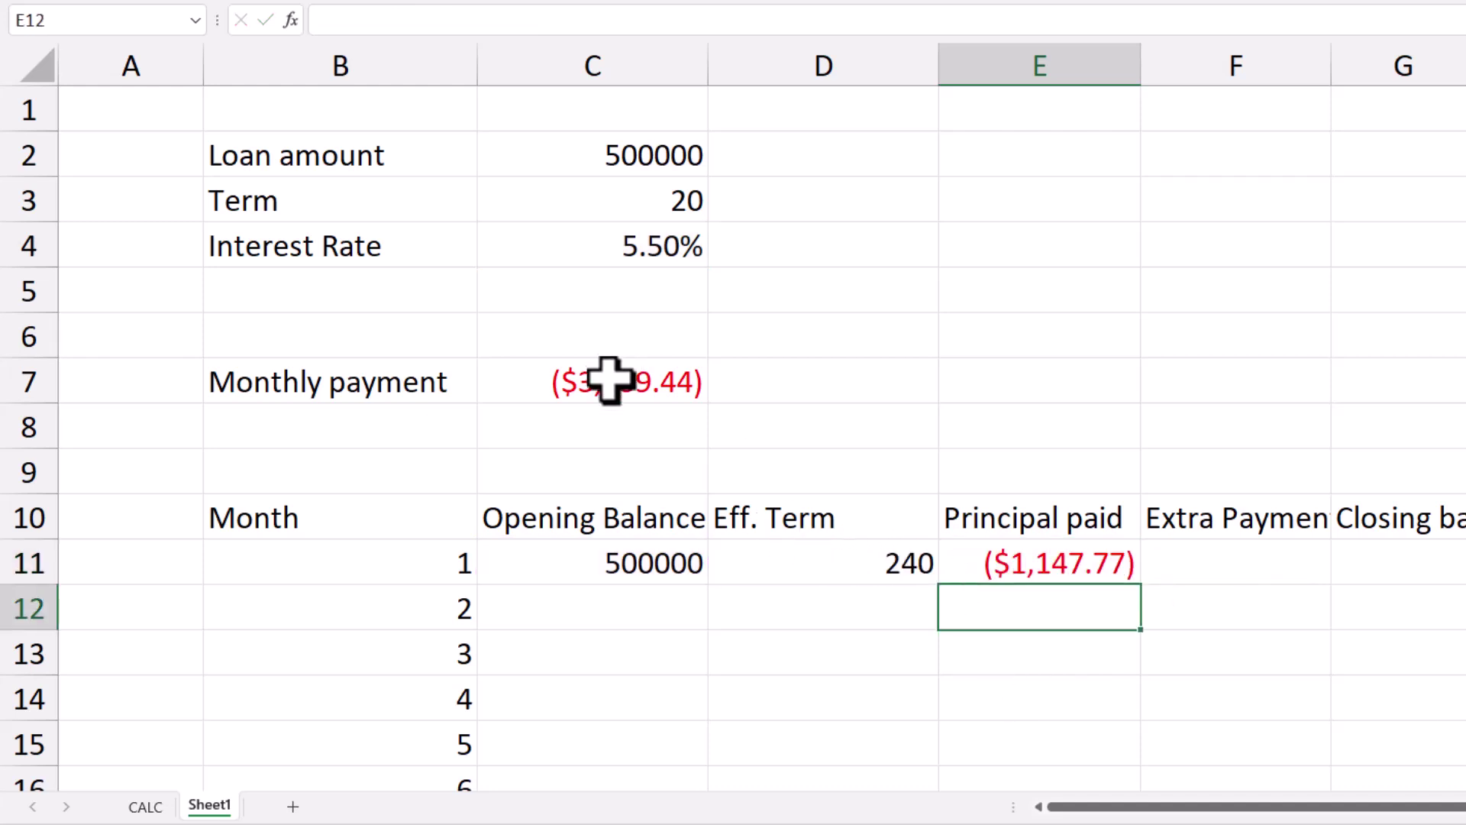
Step: Compare E11's PPMT formula with C7's monthly payment formula
left_click(1021, 563)
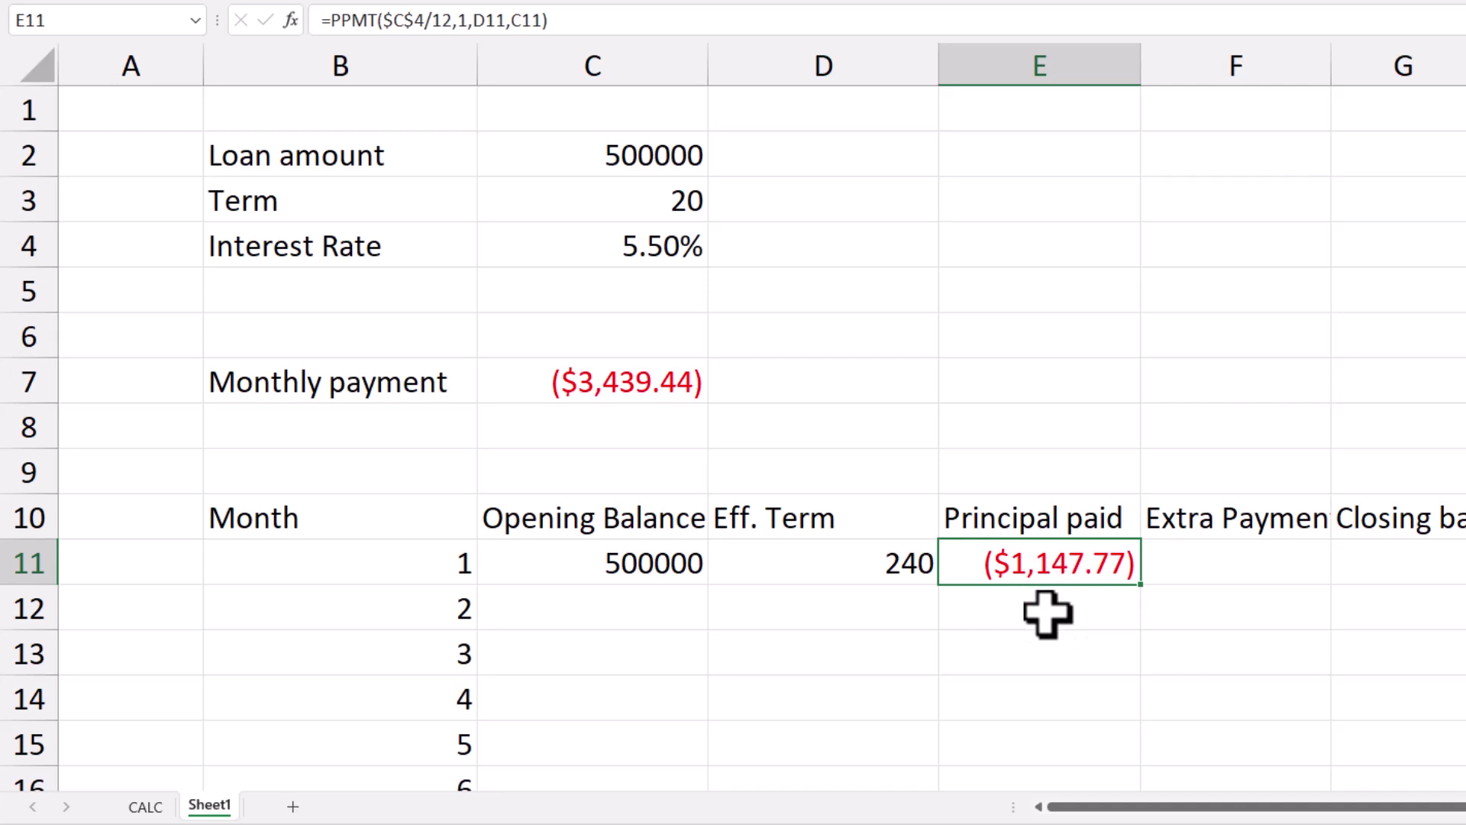
left_click(594, 380)
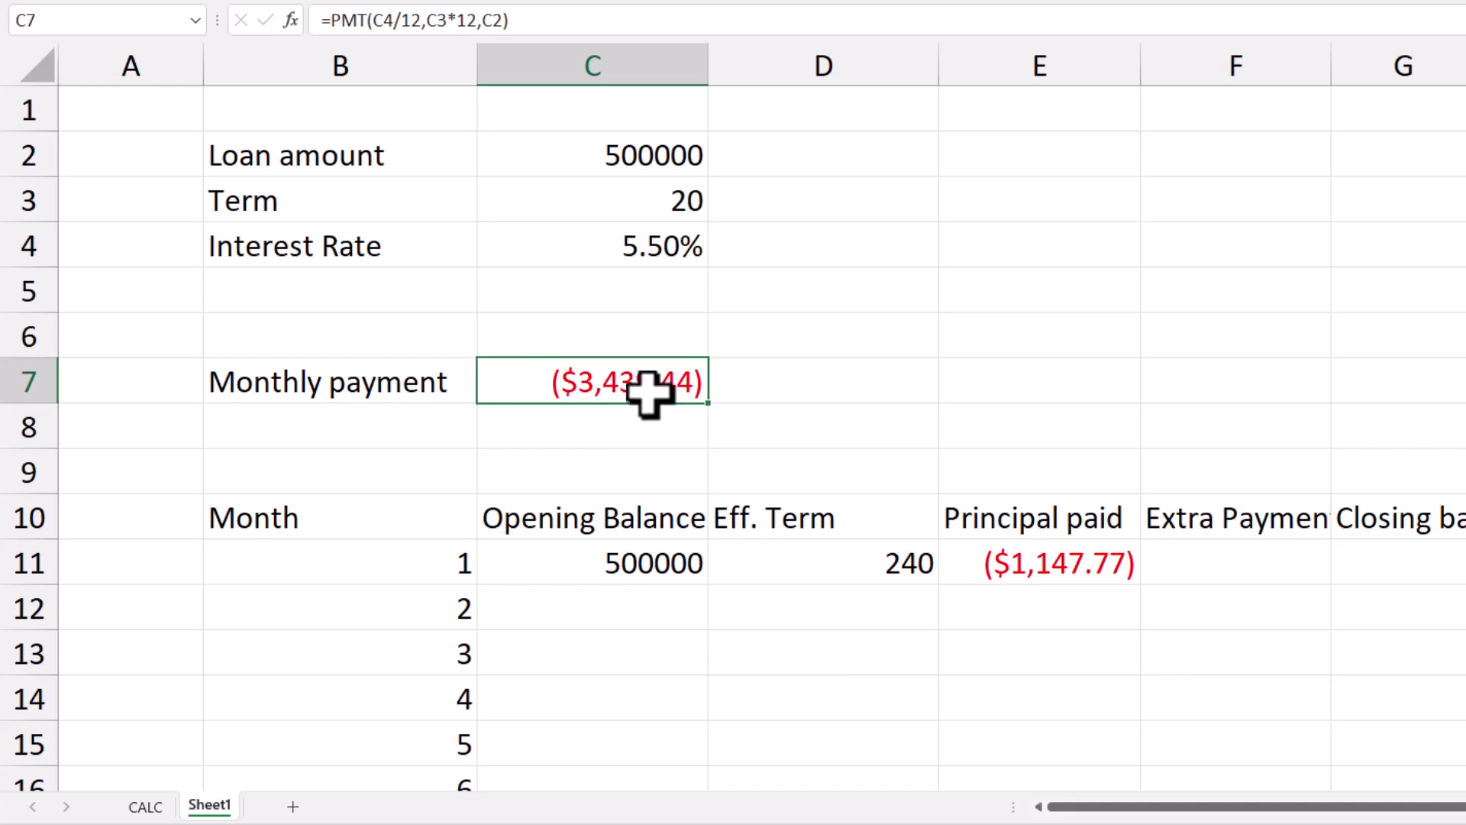
left_click(1022, 565)
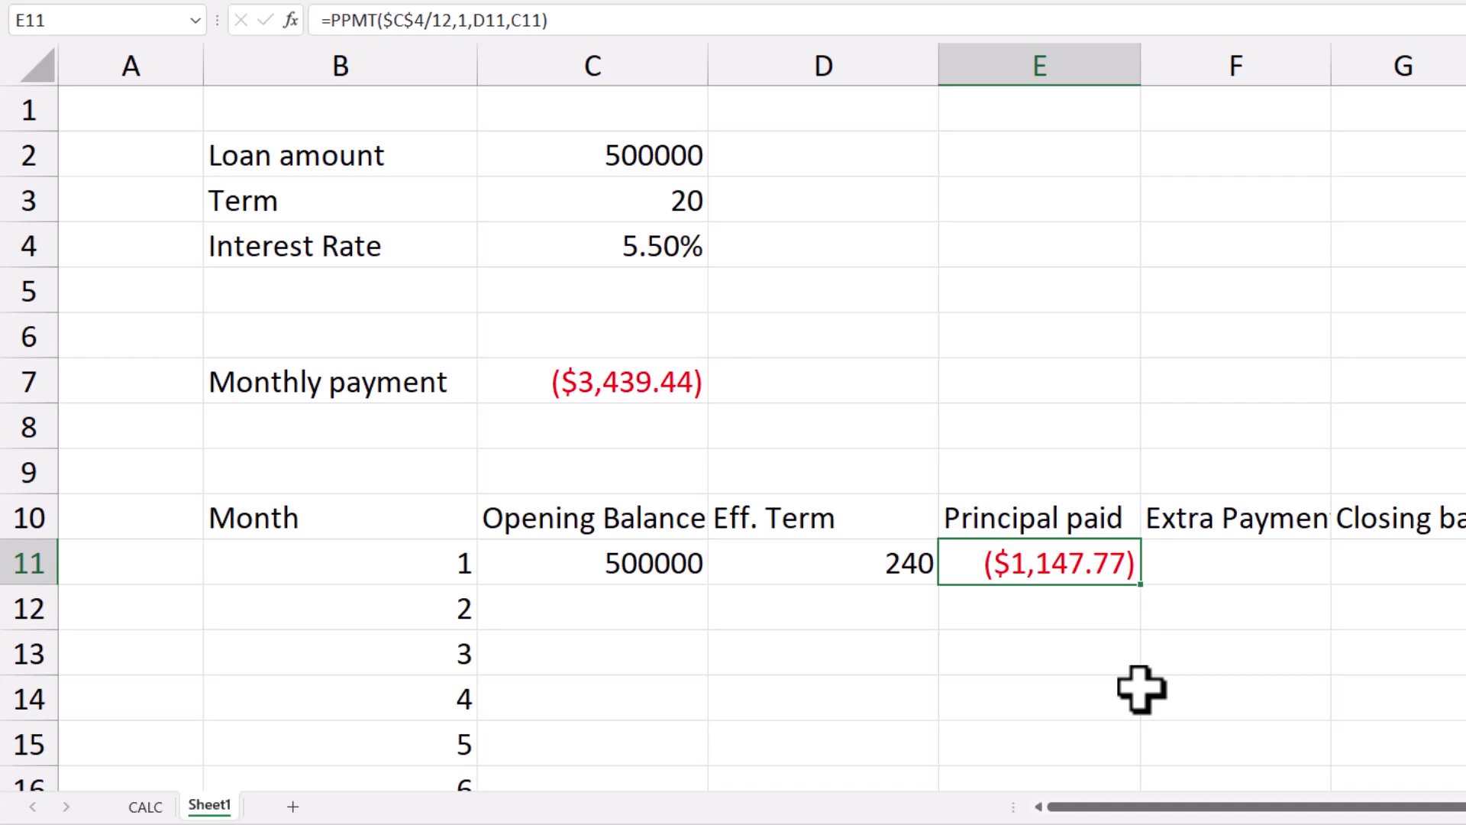
left_click(1227, 568)
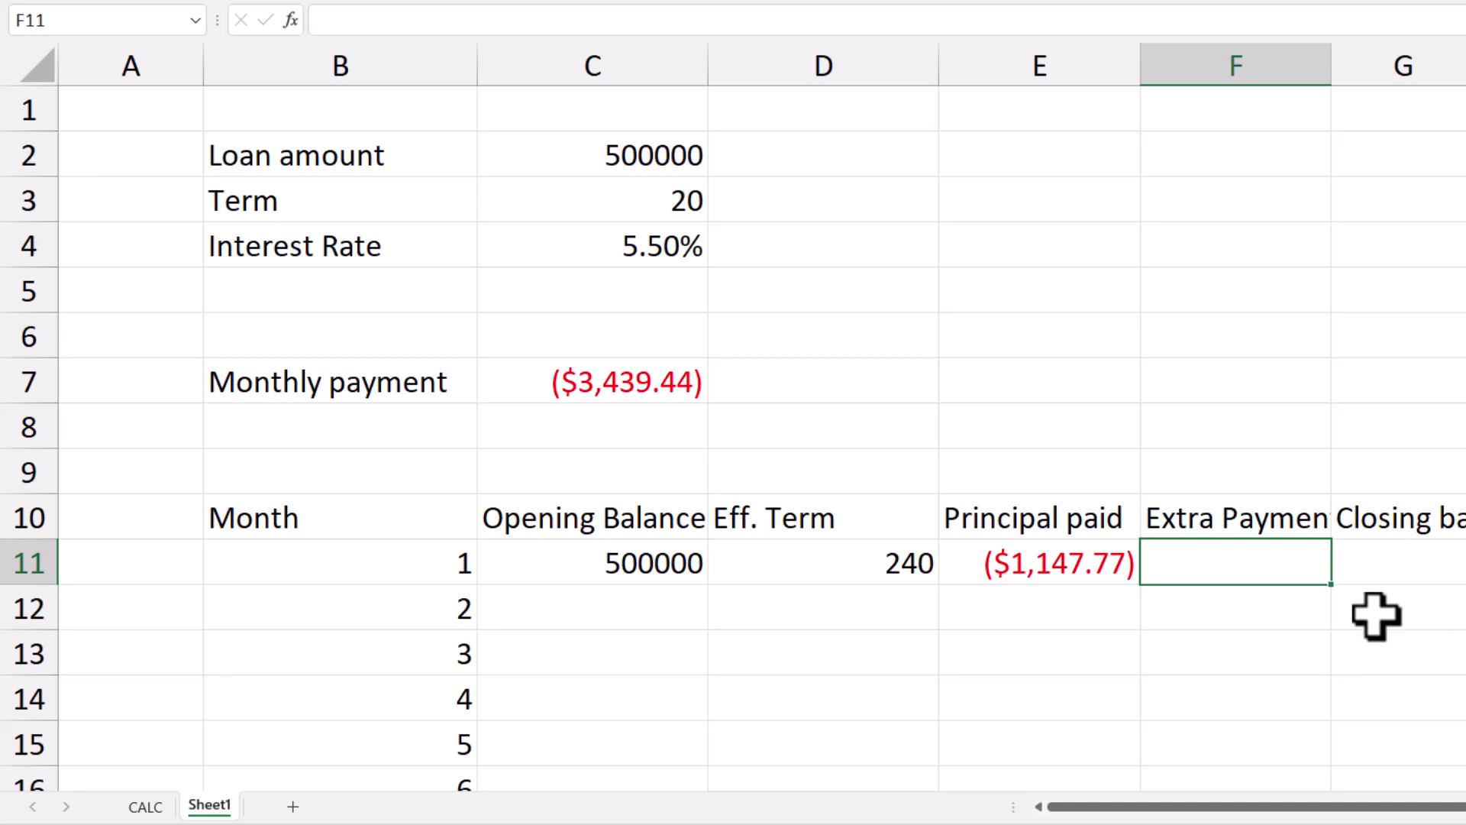
Step: Enter =C11+E11-F11 in G11 as month 1's closing balance
left_click(1397, 561)
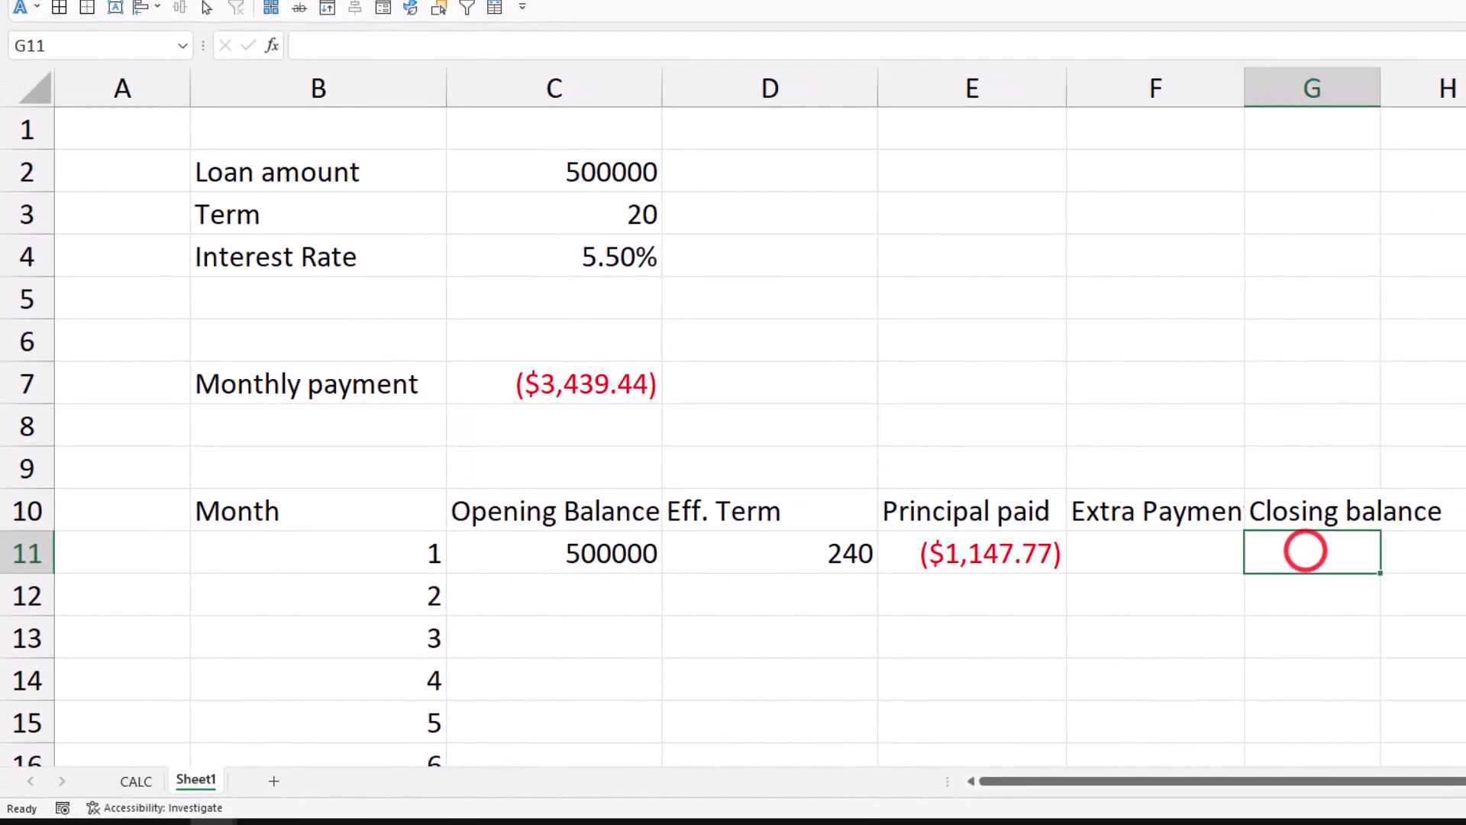
type("=")
key("Left")
key("Left")
key("Left")
key("Left")
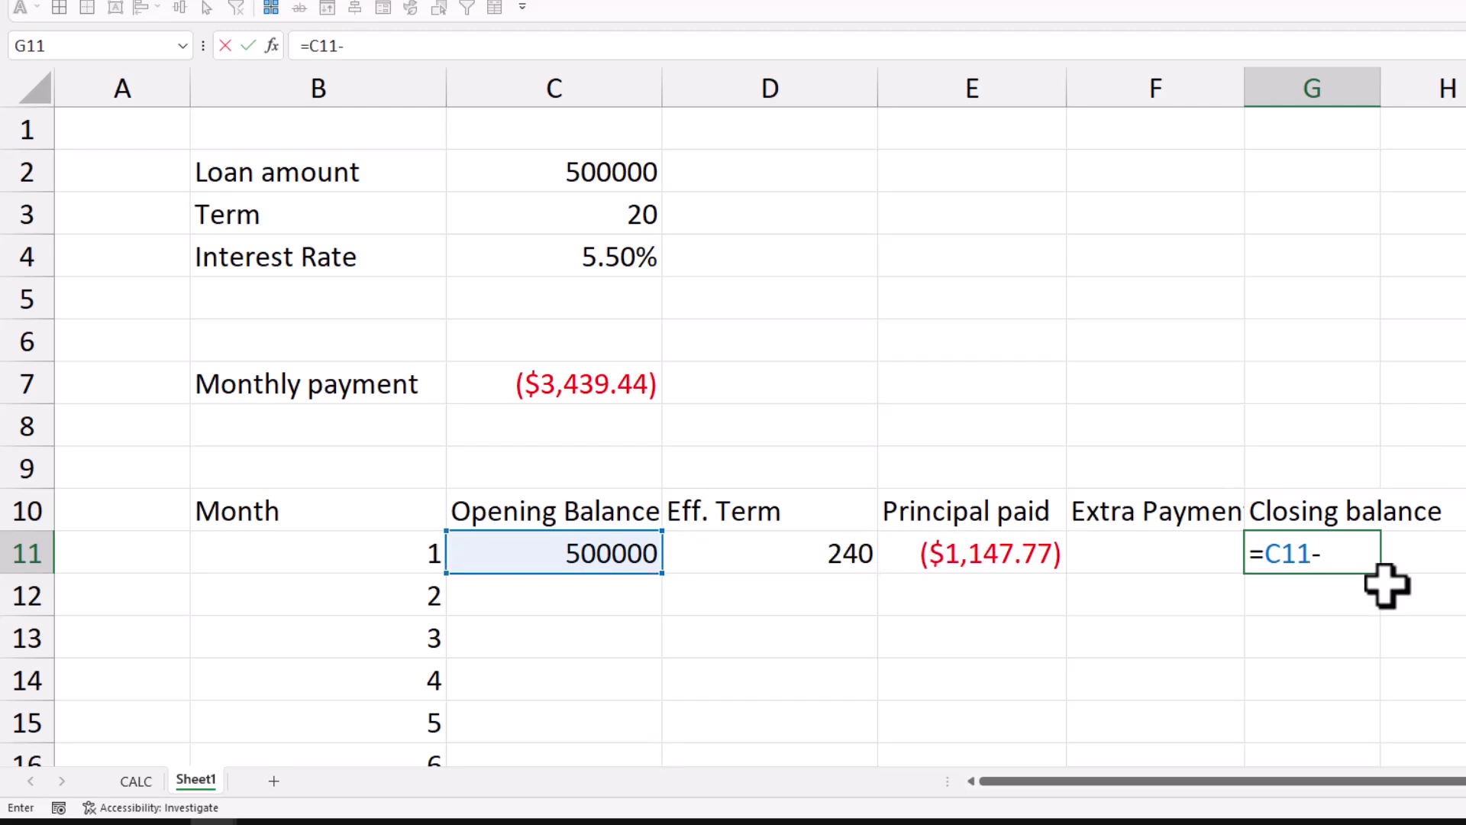
left_click(992, 561)
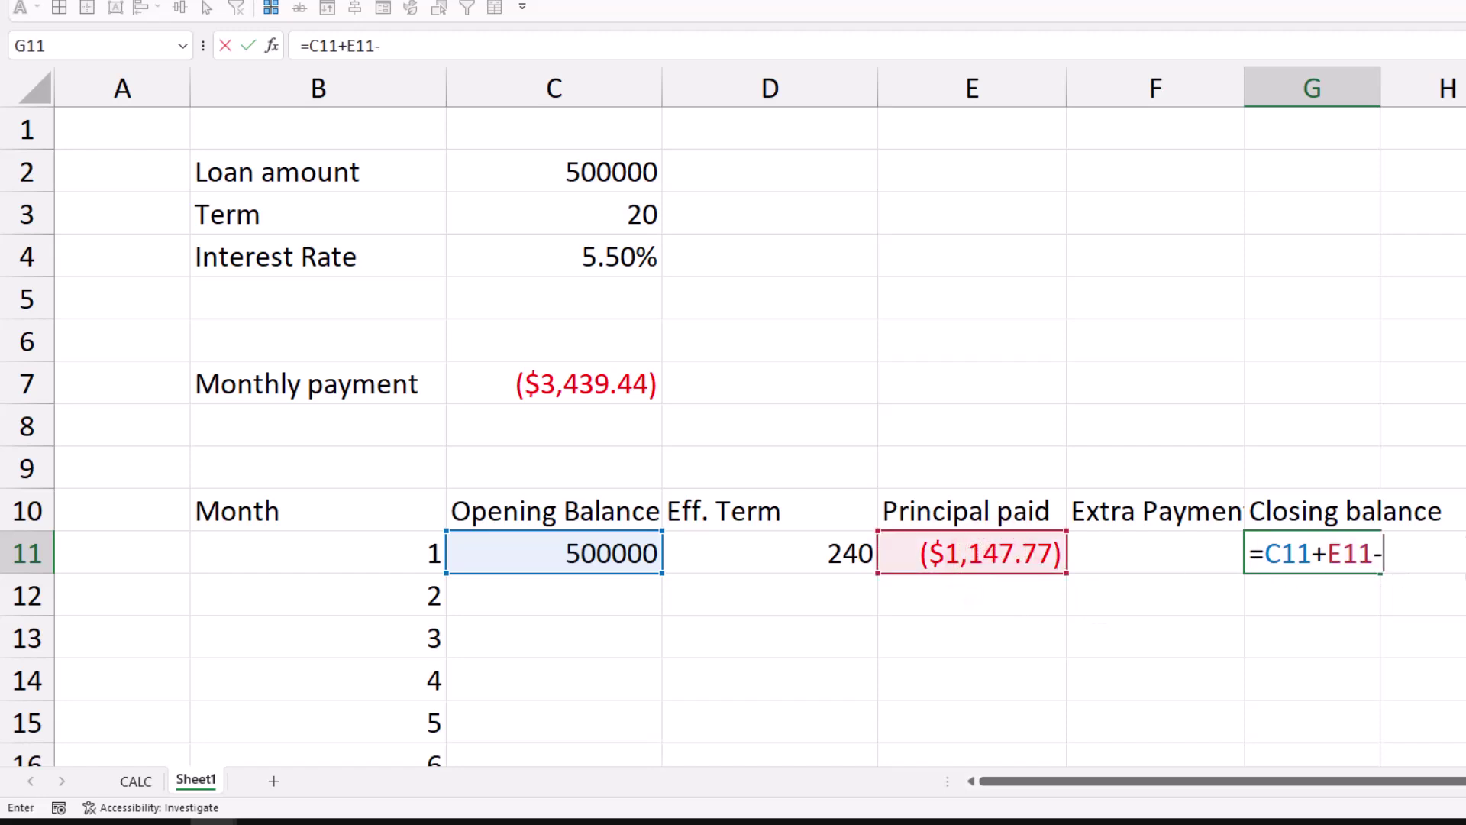
left_click(1168, 547)
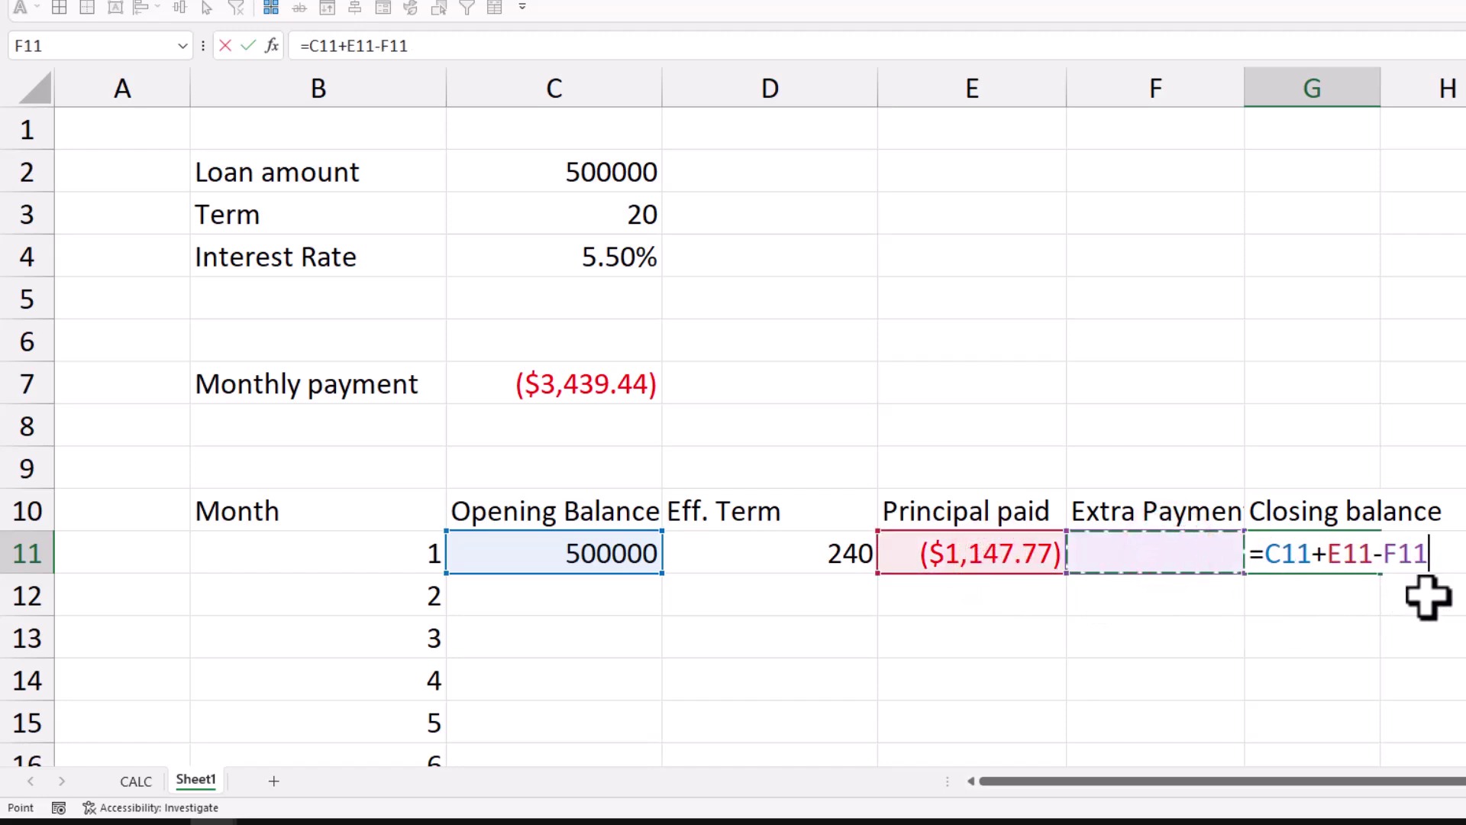
key("Return")
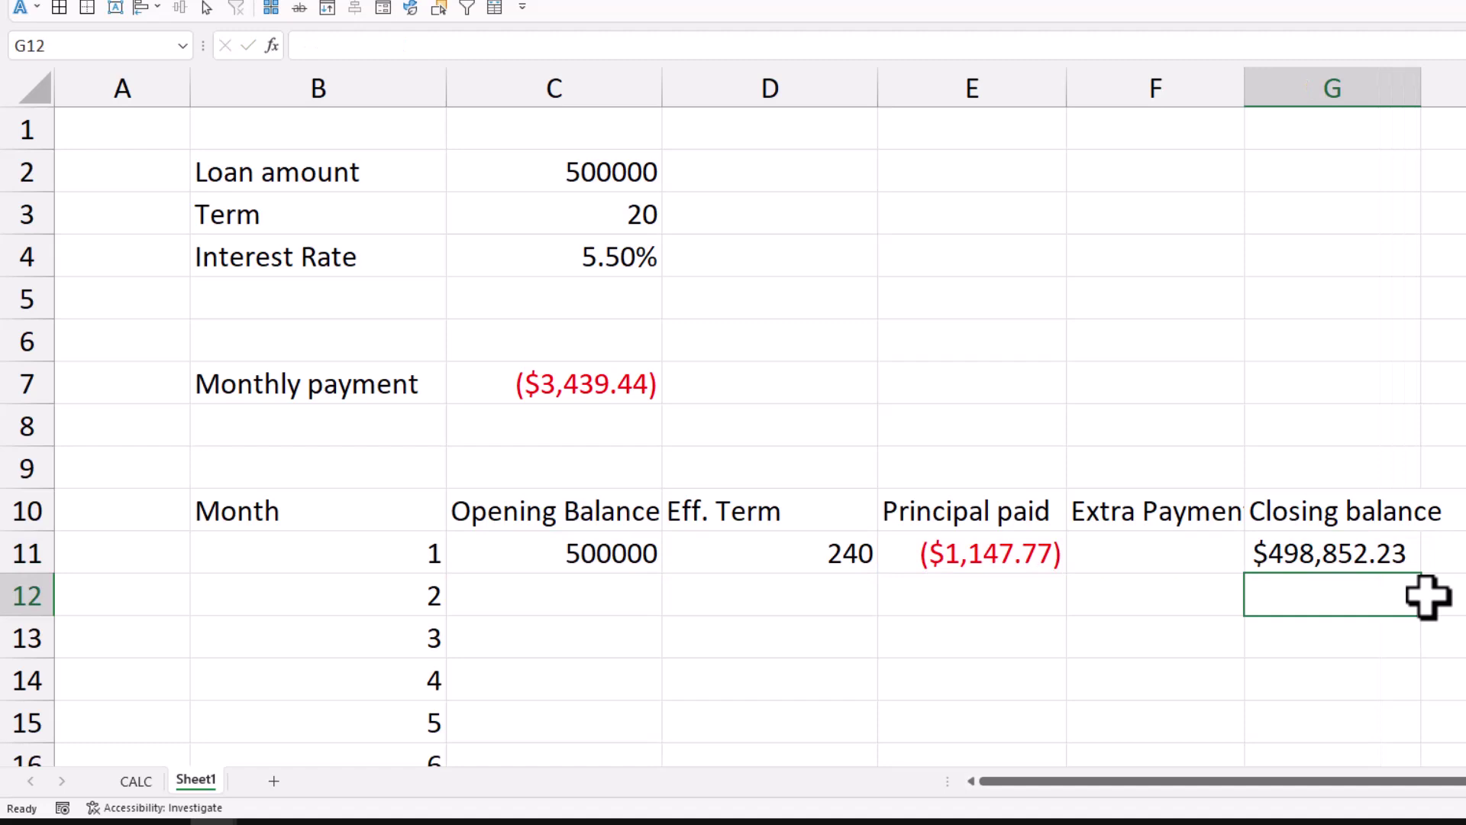
Step: Review row 11's opening balance, principal paid and closing balance formulas
left_click(583, 561)
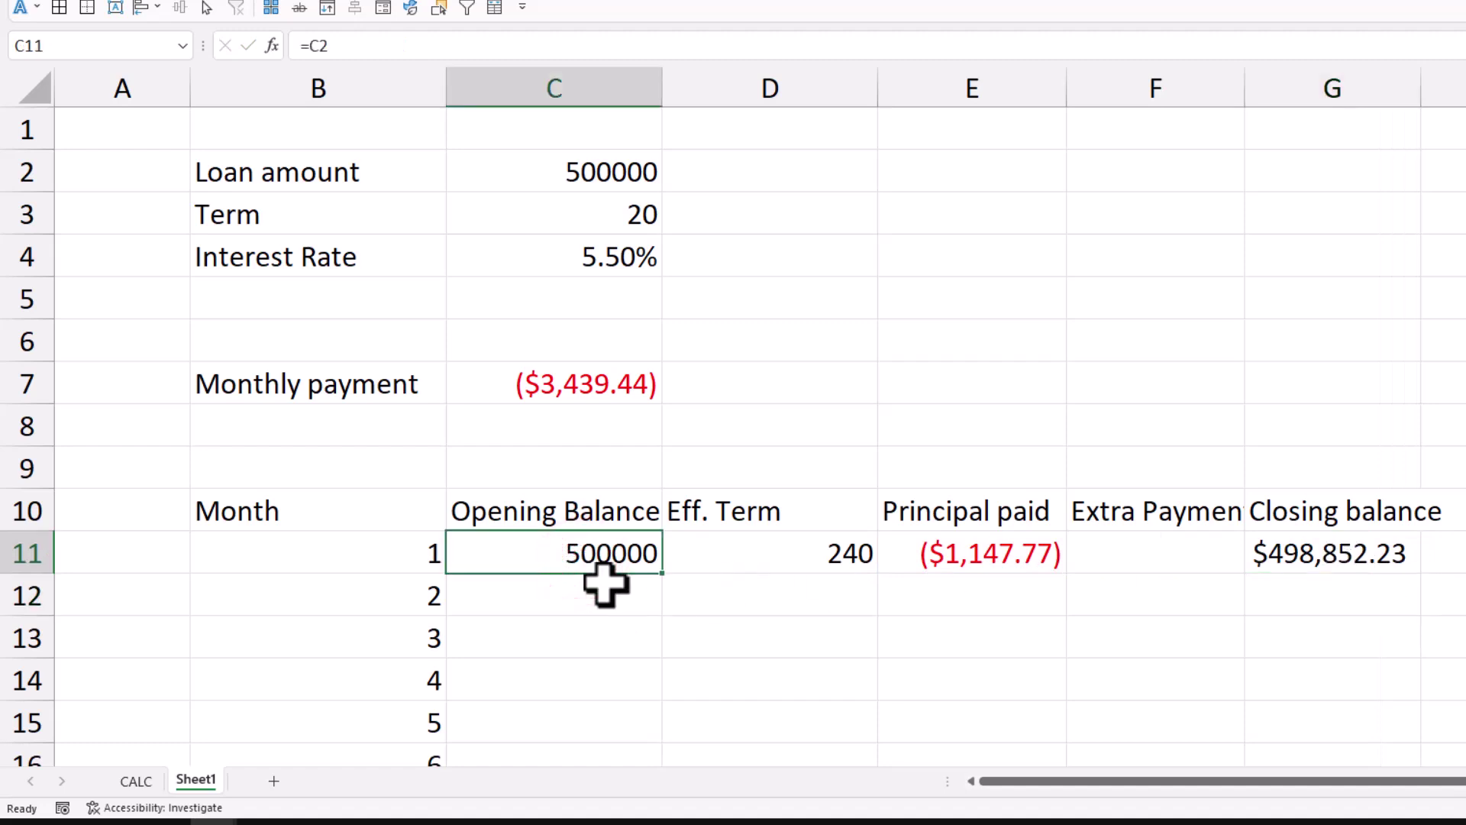
left_click(986, 556)
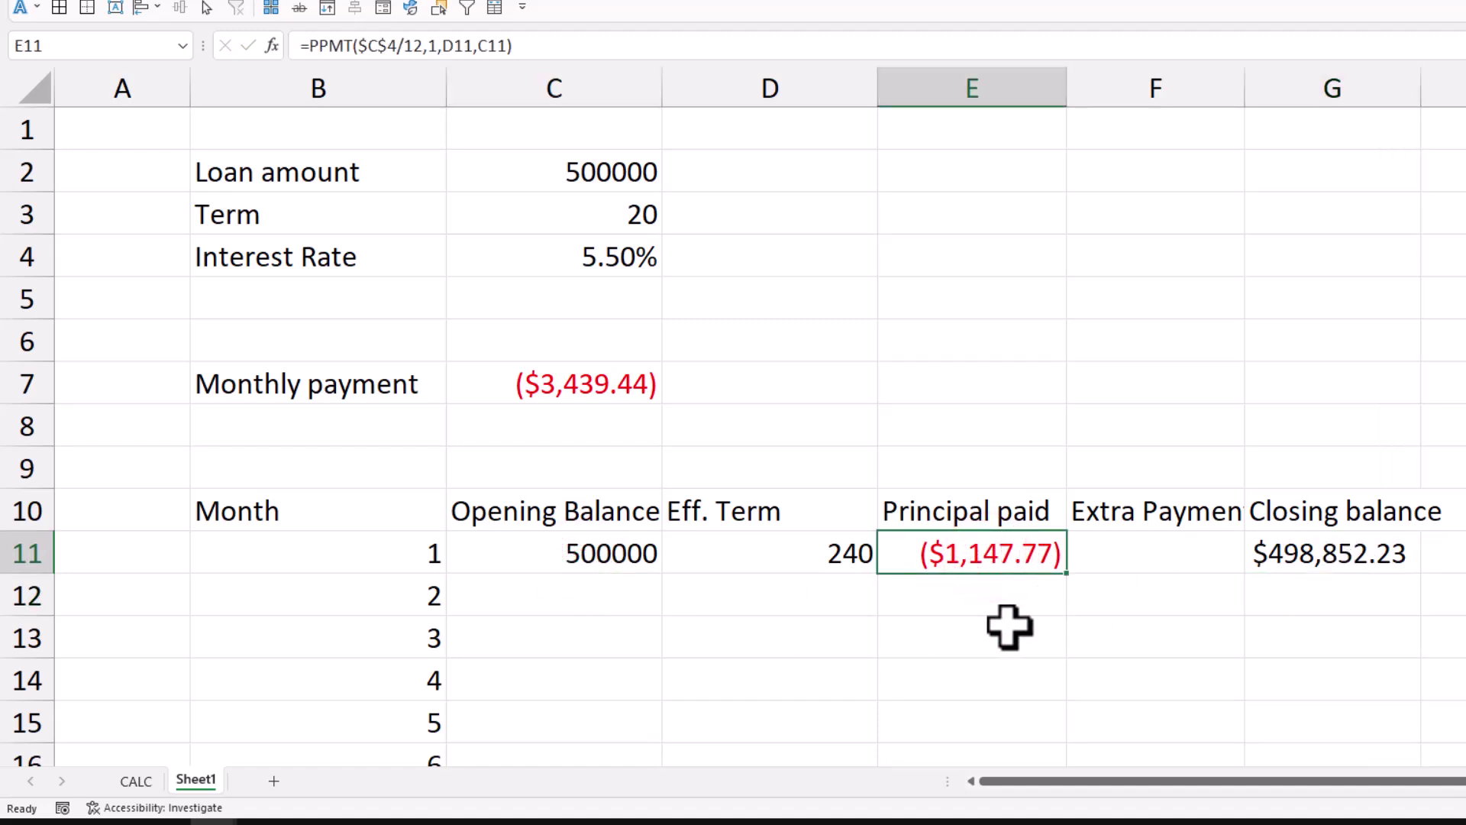
left_click(1364, 557)
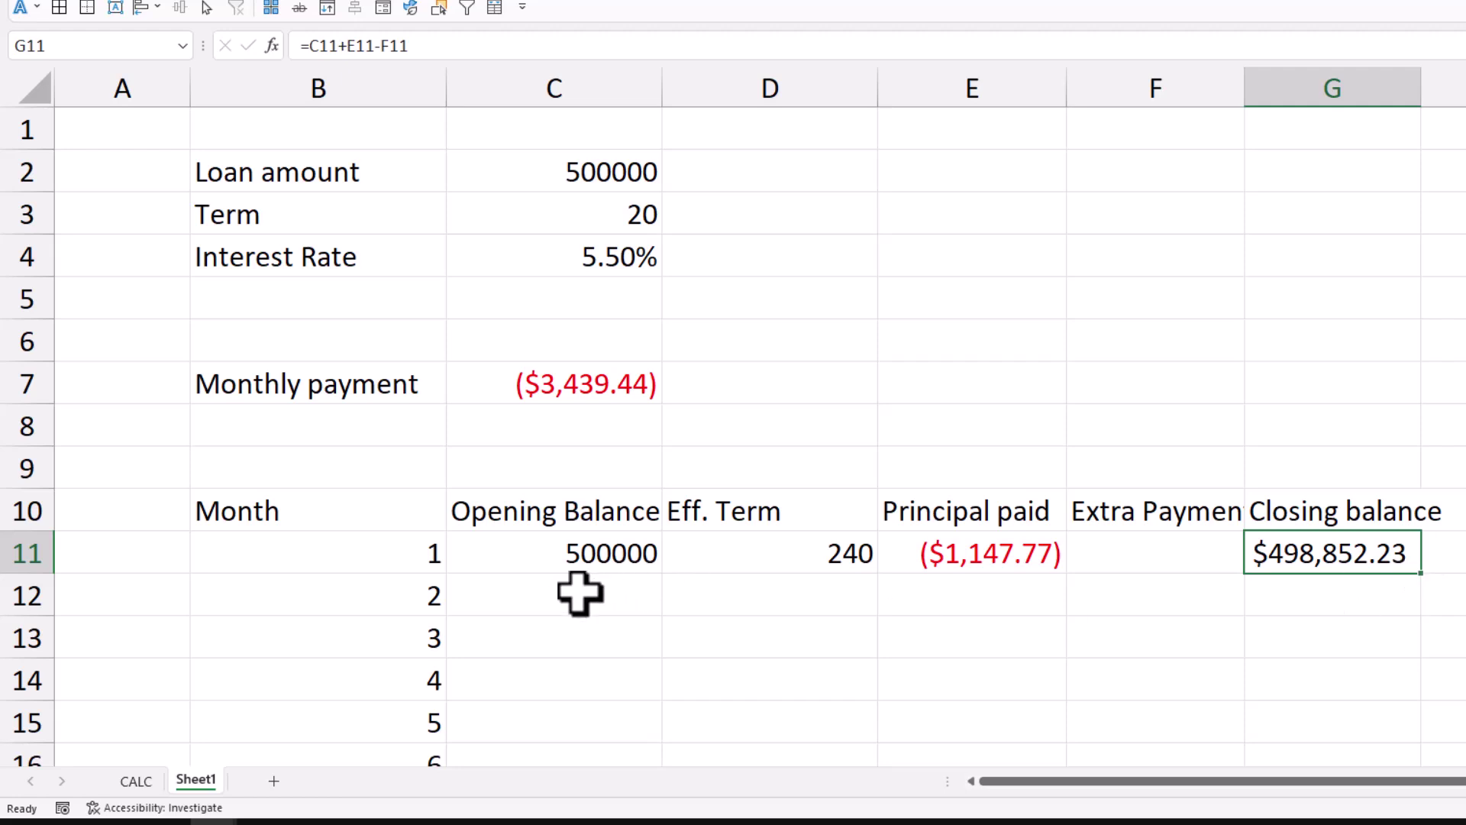
left_click(843, 584)
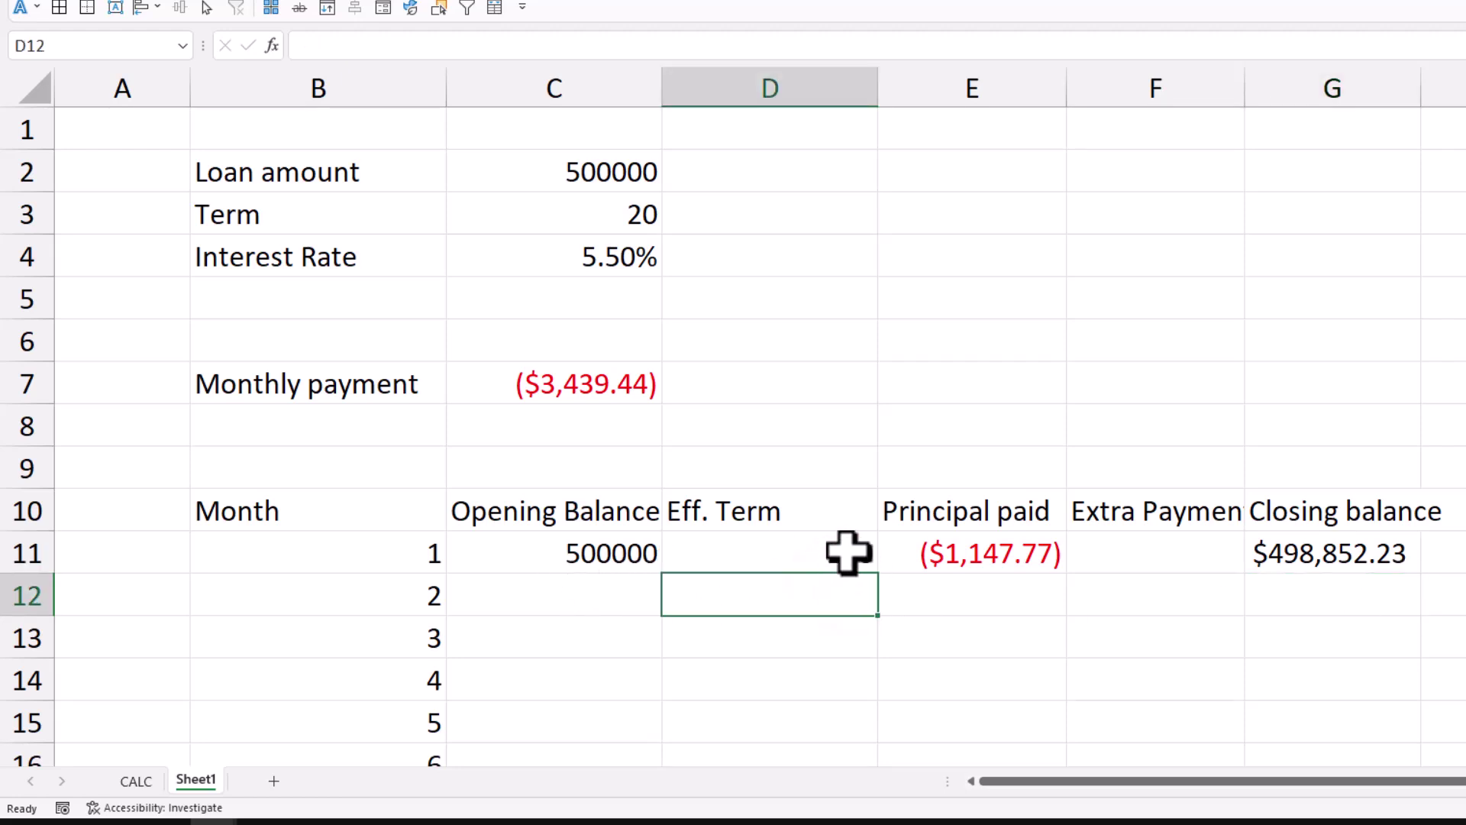
Step: Link month 2's opening balance in C12 to G11 with =G11
left_click(610, 603)
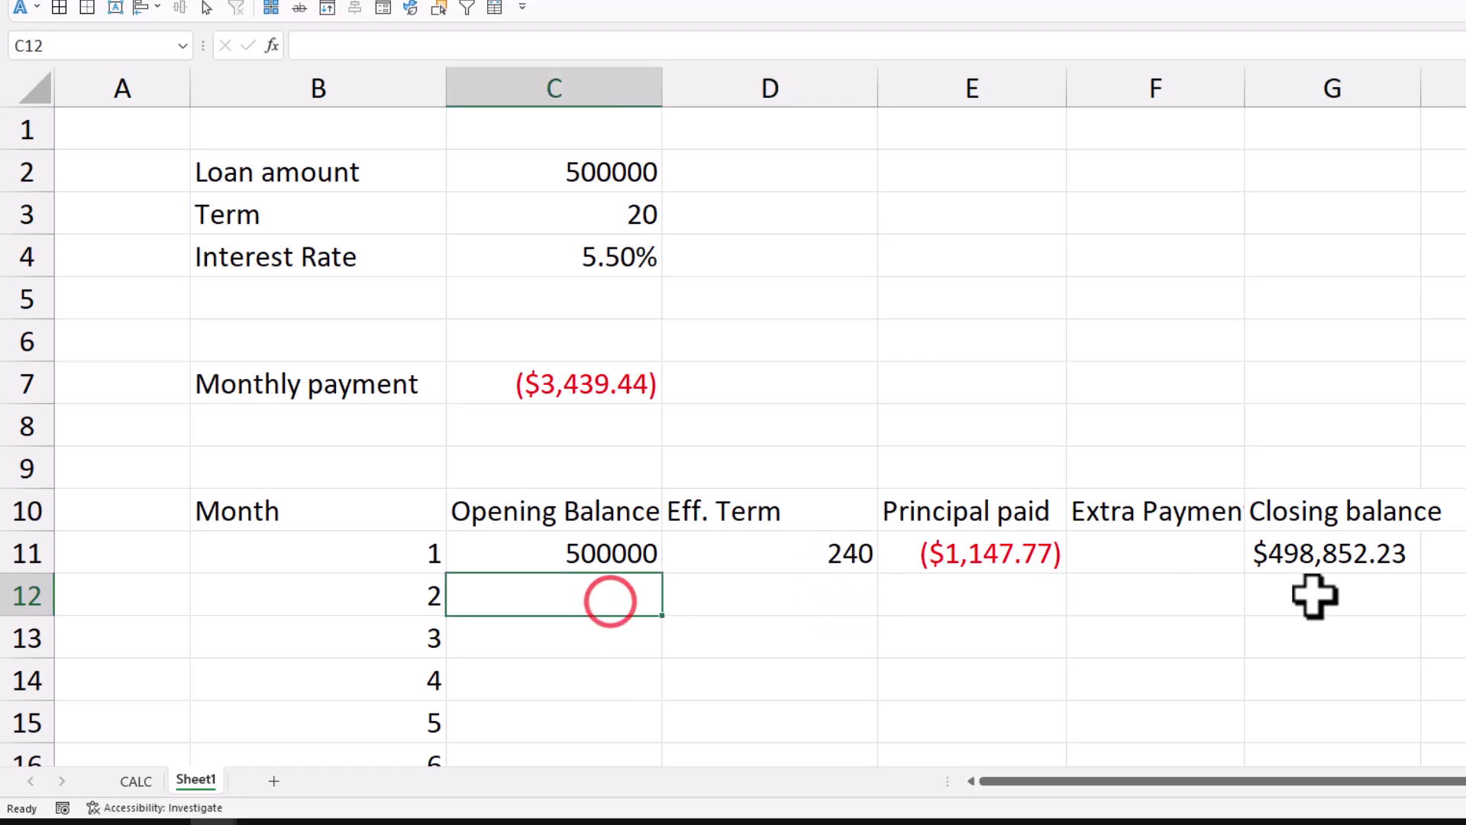
type("=")
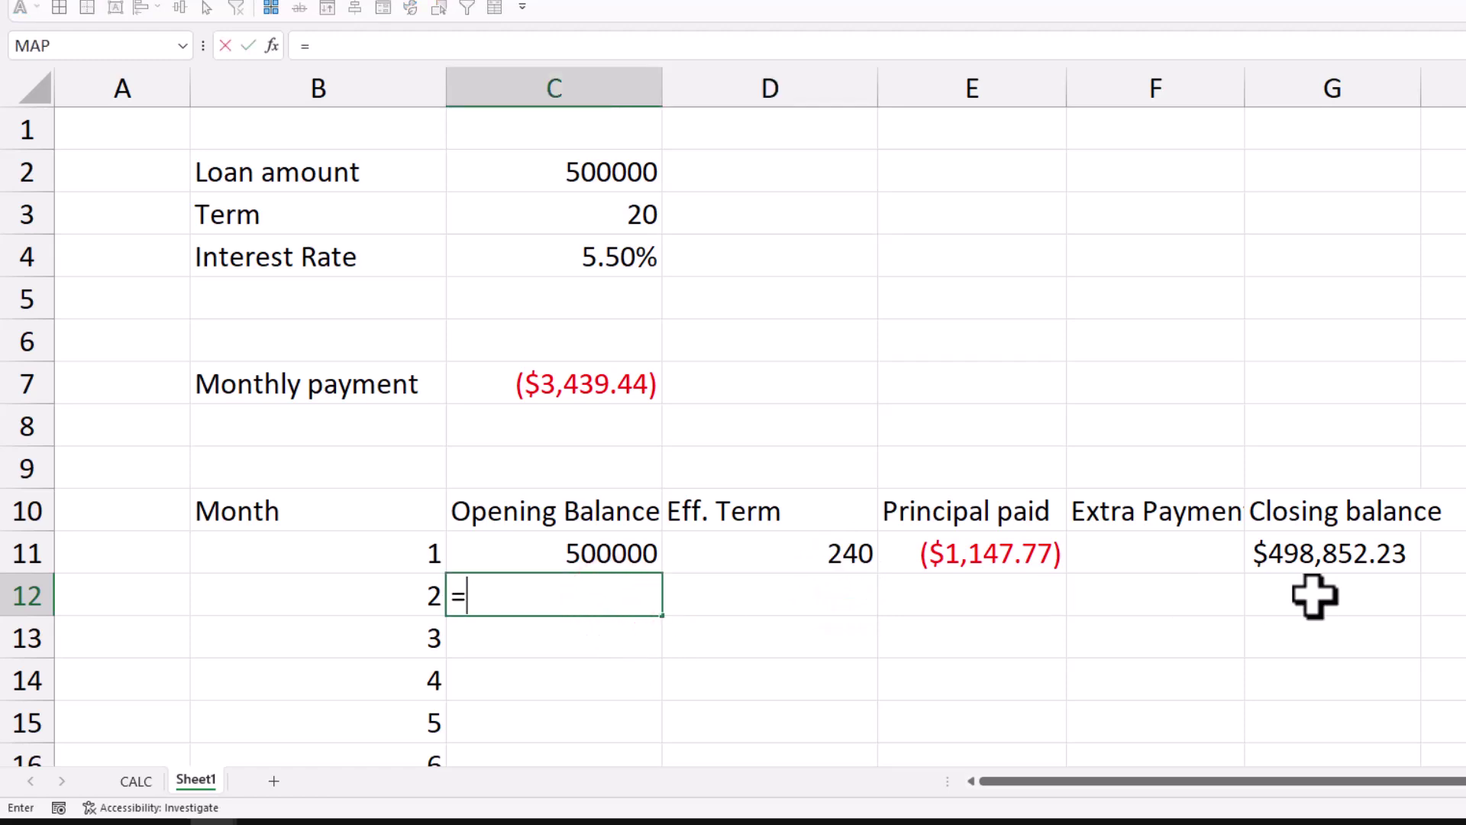
left_click(1305, 555)
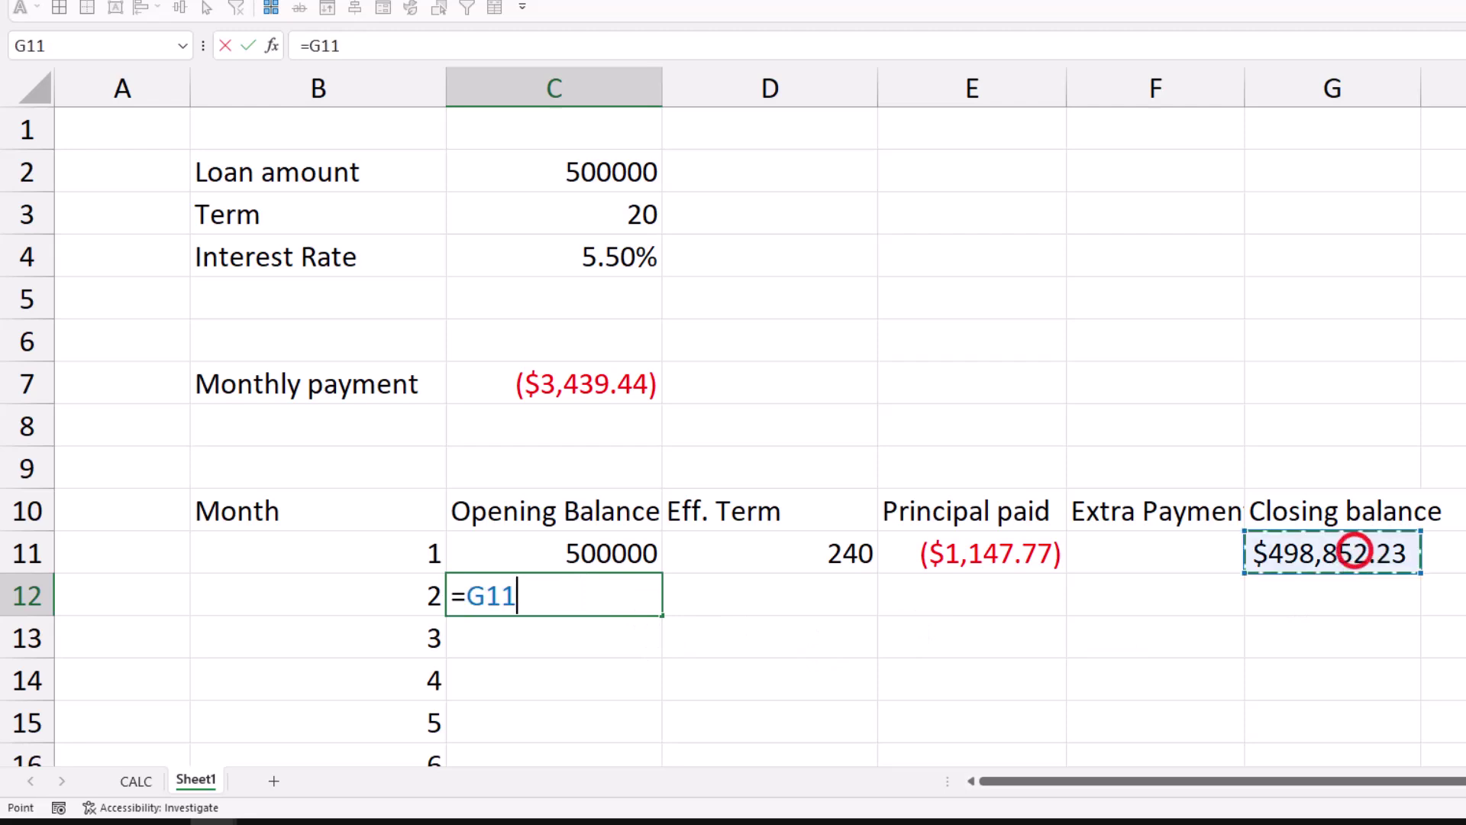
key("Return")
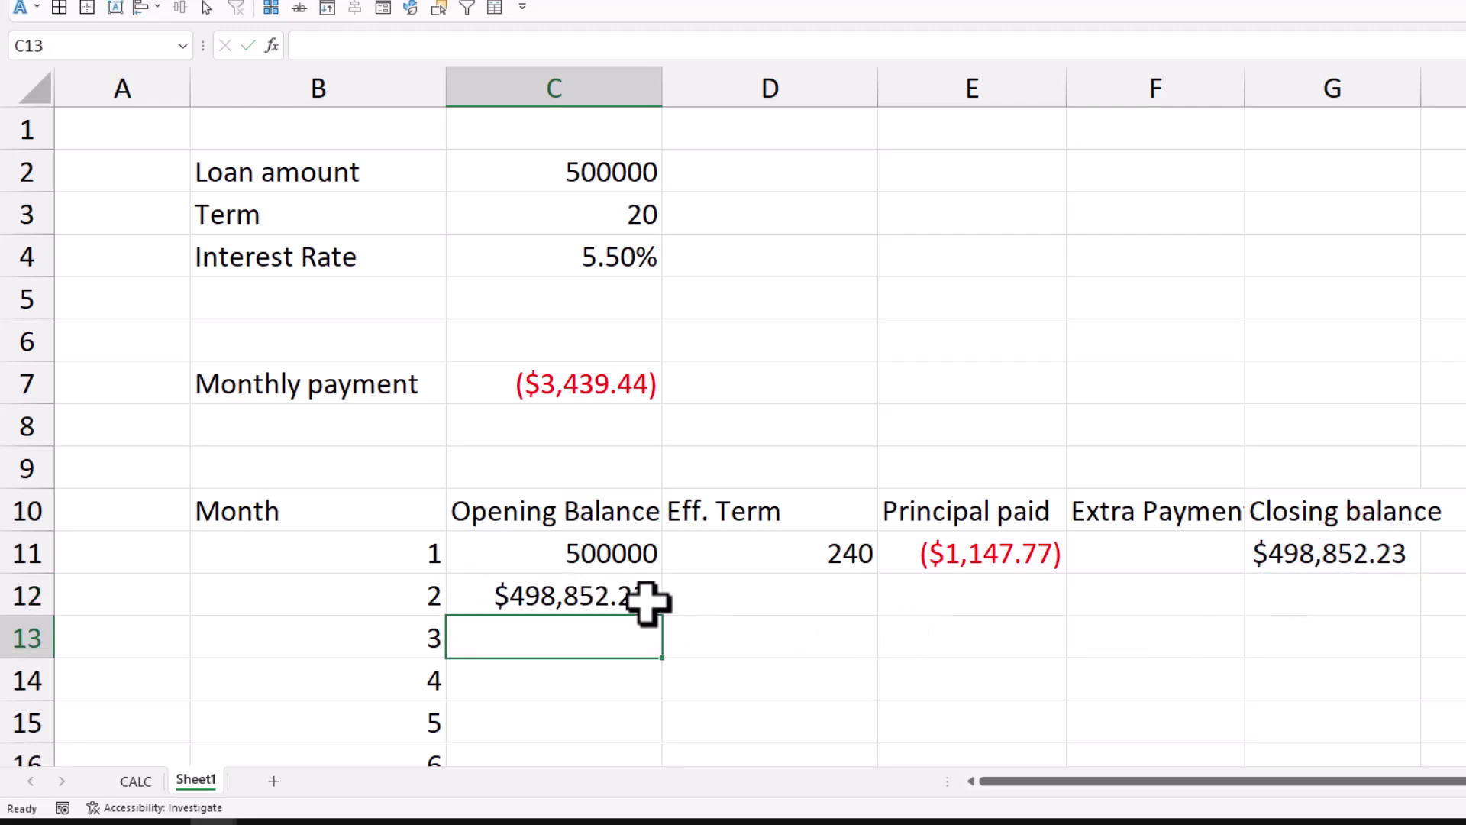
Step: Review the C12 opening balance, C7 PMT and D11 effective term formulas
left_click(606, 597)
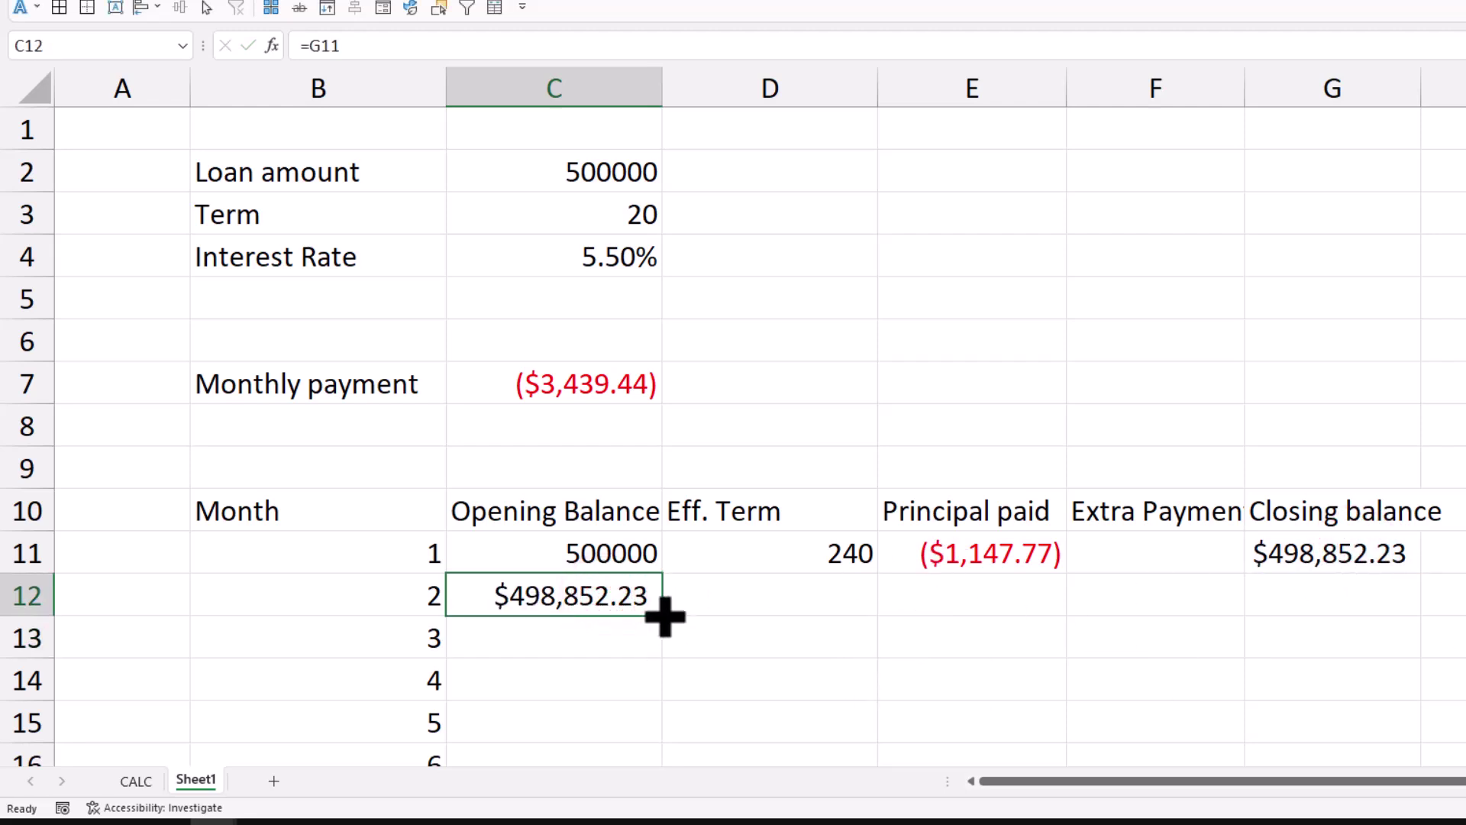
left_click(751, 595)
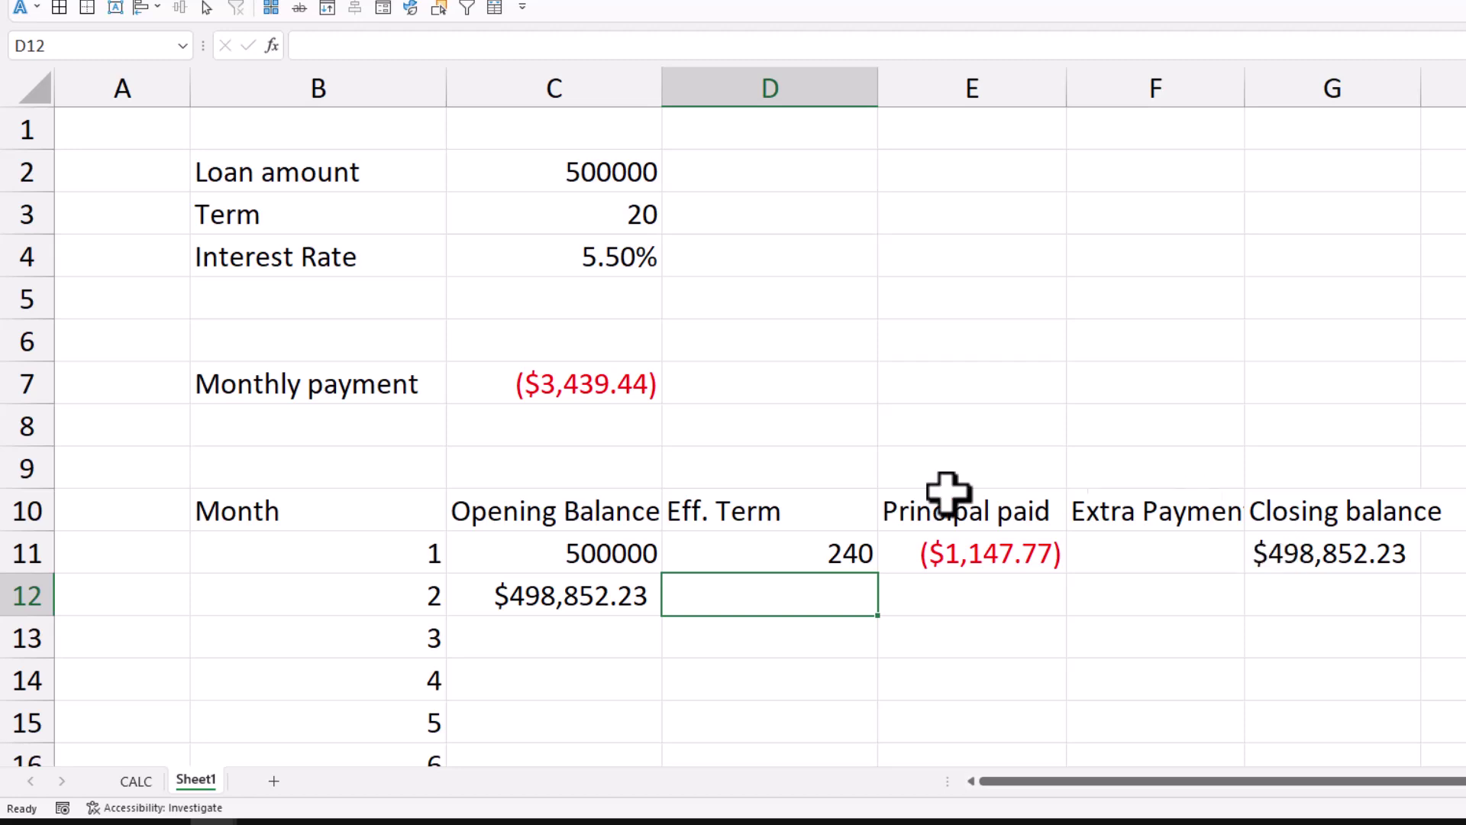
left_click(584, 598)
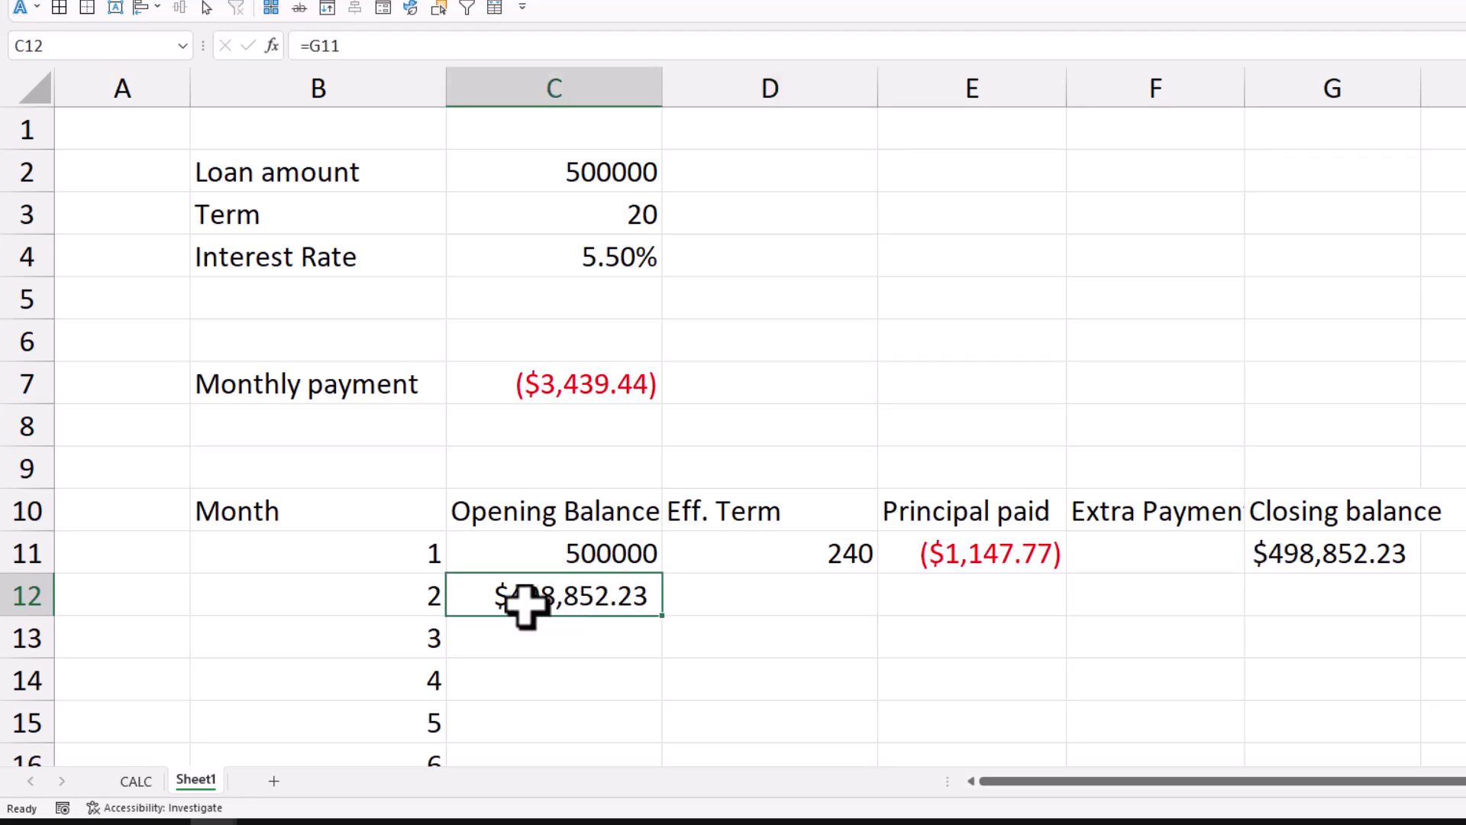
left_click(590, 381)
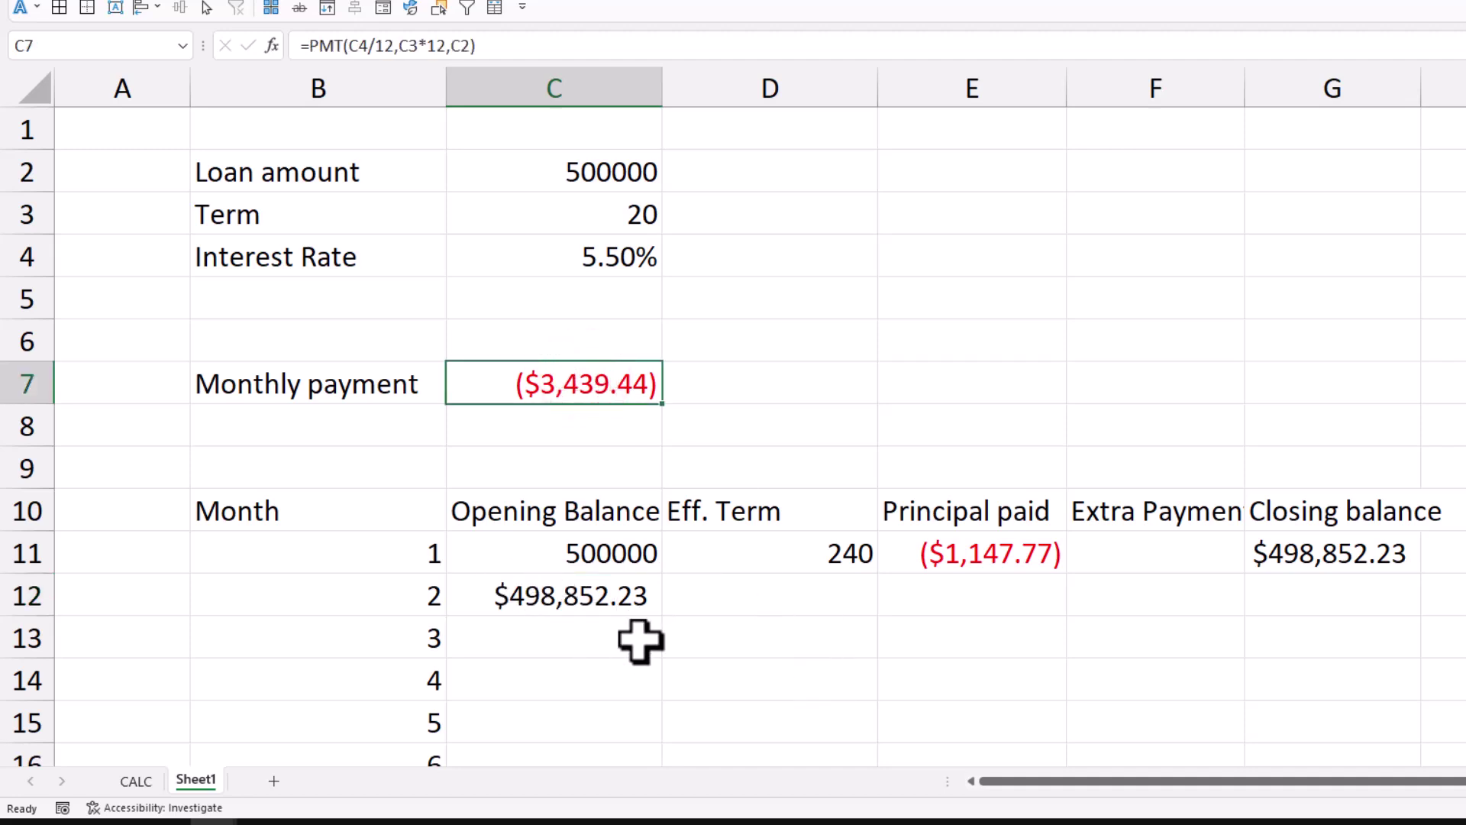
left_click(836, 552)
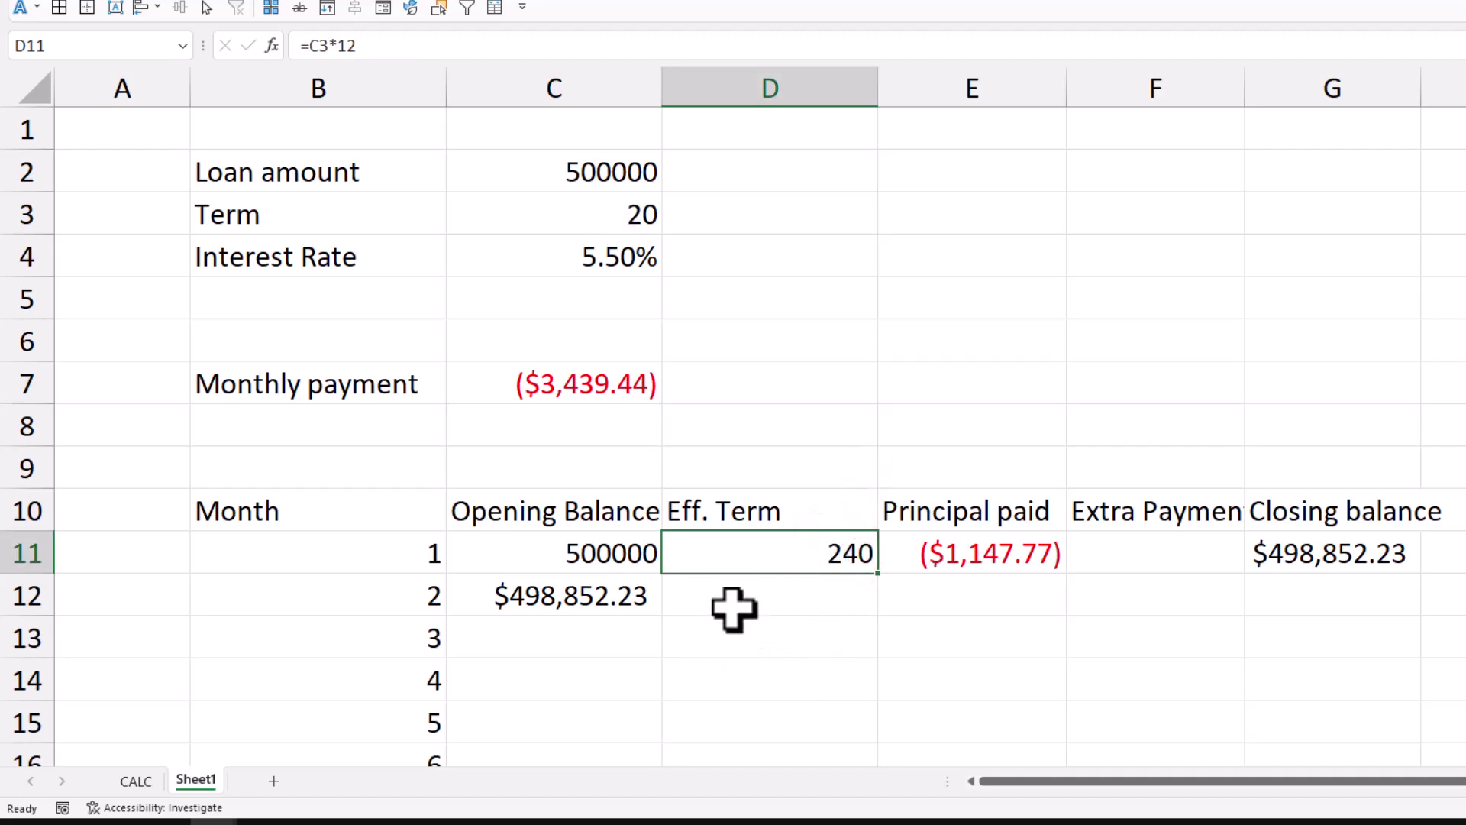
left_click(1166, 551)
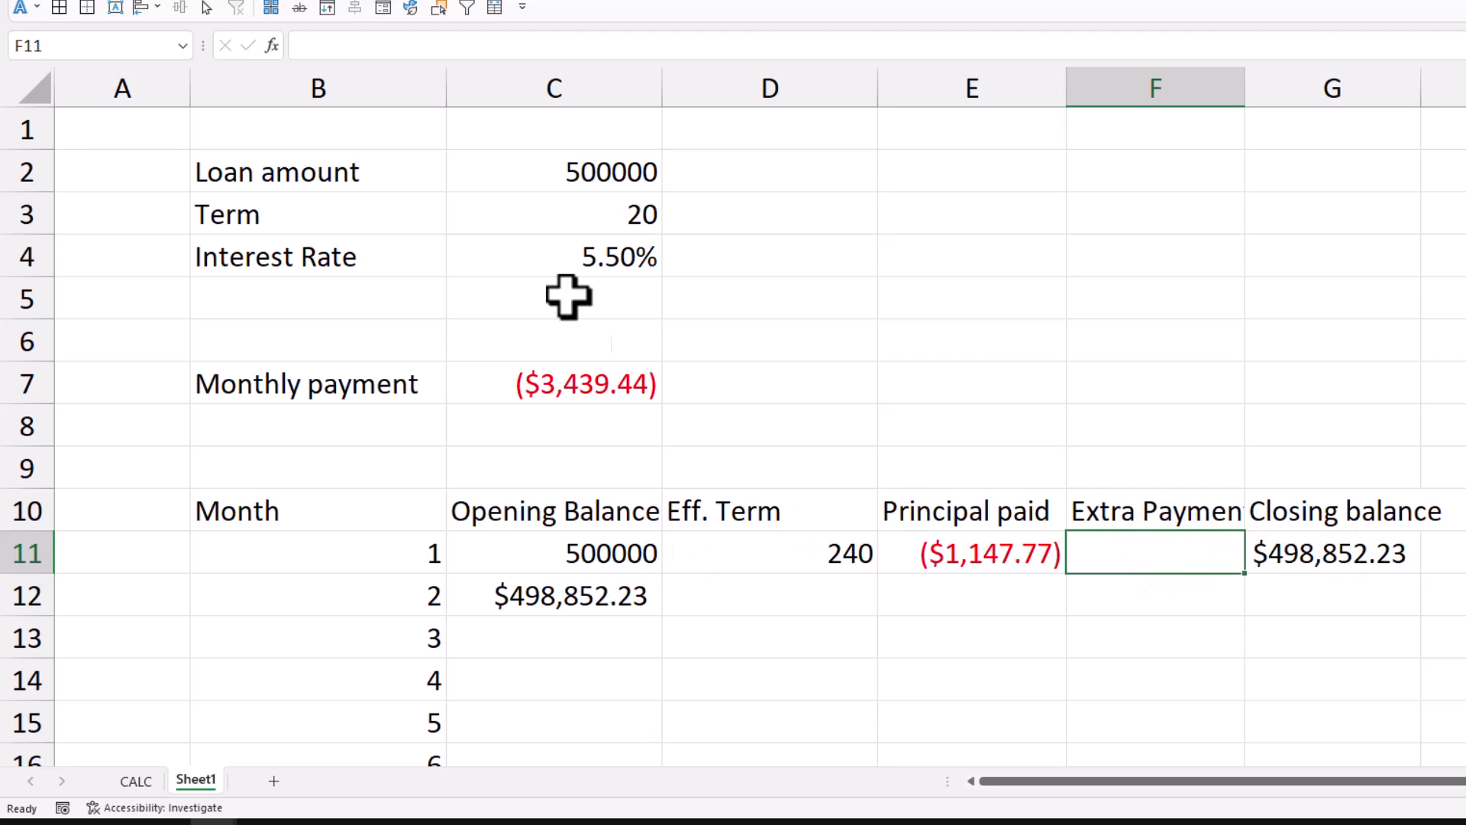
left_click(788, 610)
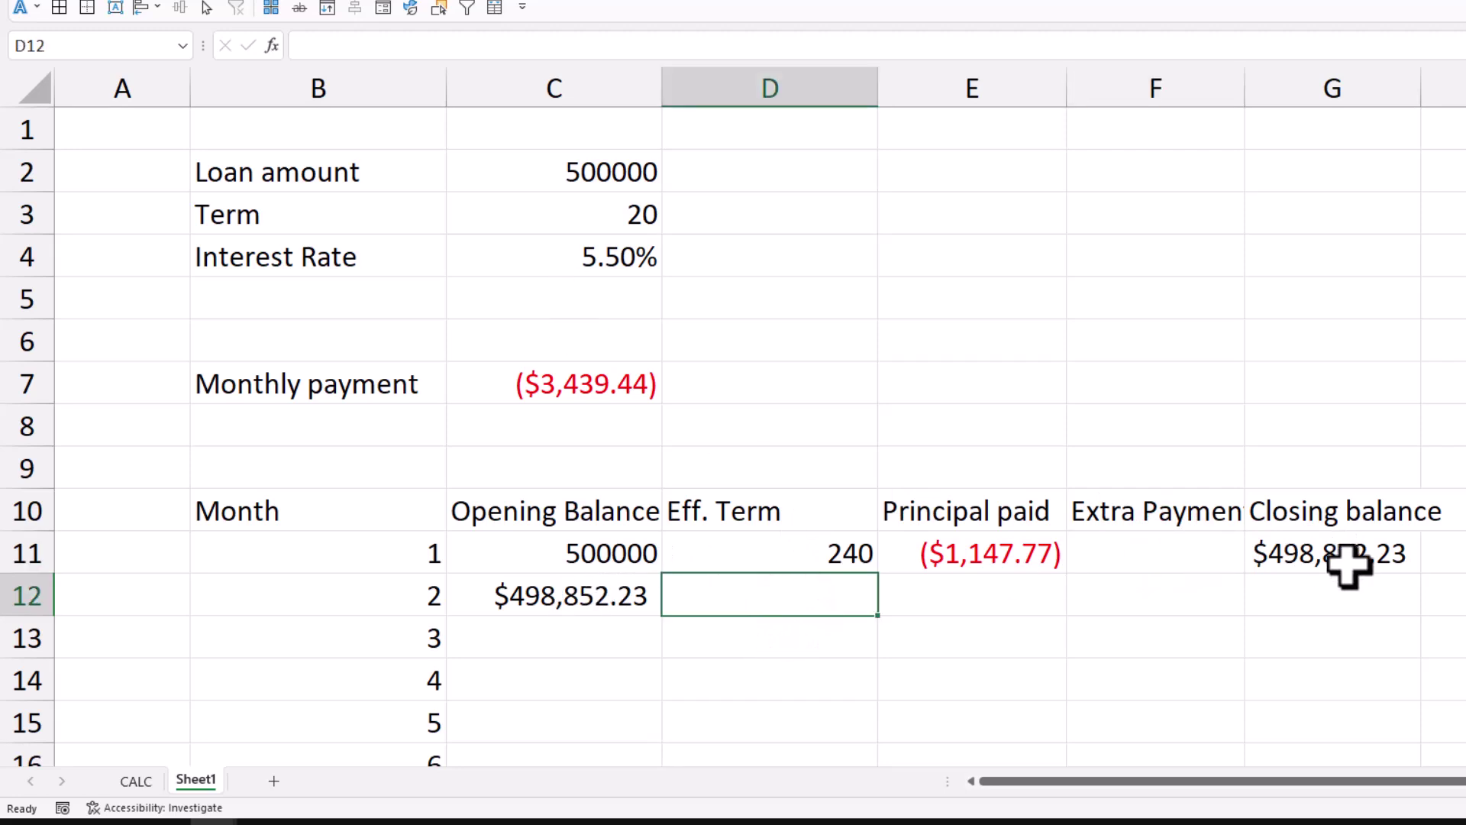
Step: Enter =NPER($C$4/12,$C$7,C12) in D12 for month 2's effective term
type("=n")
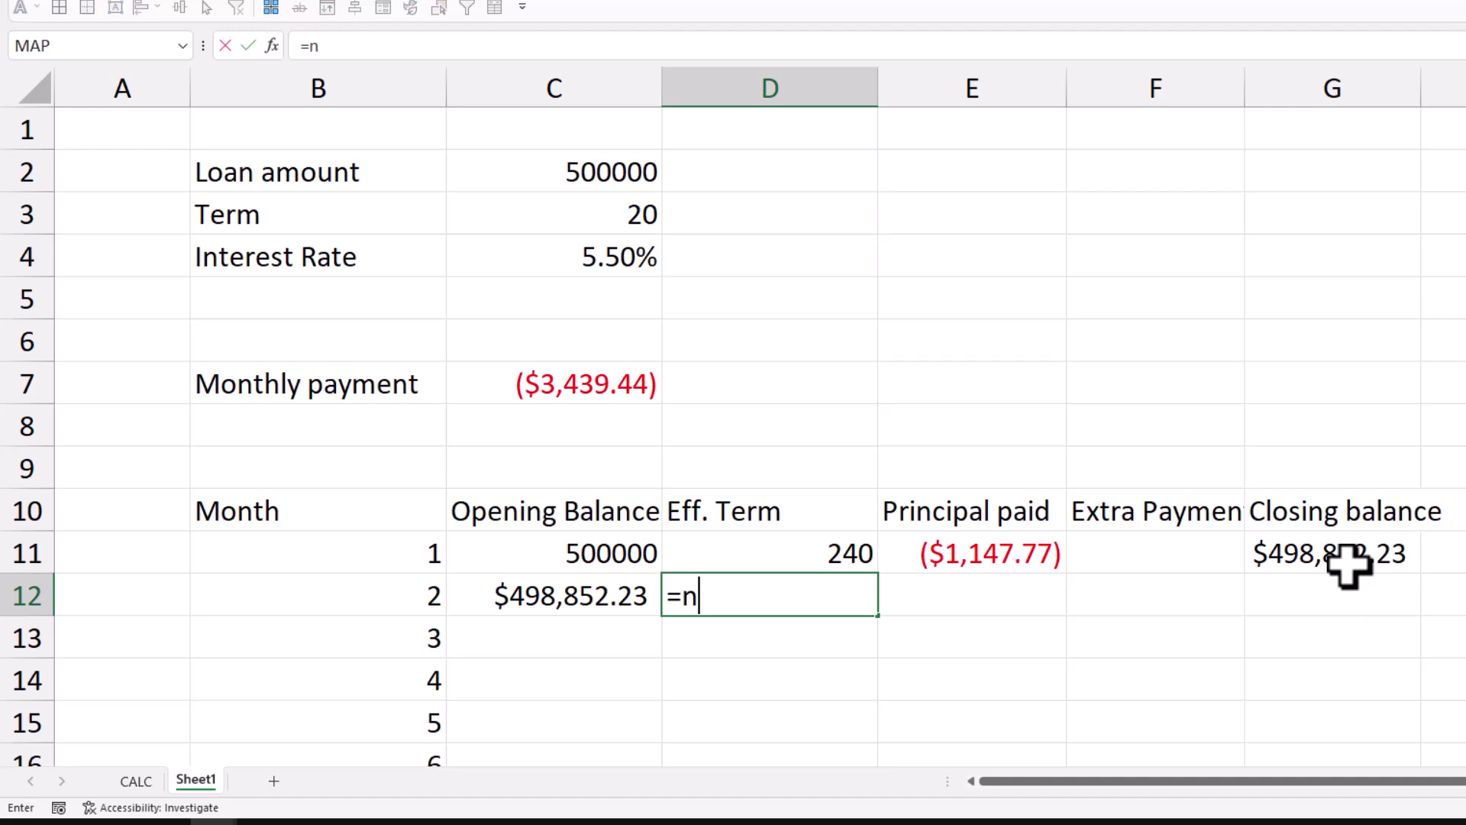
type("per")
key("Tab")
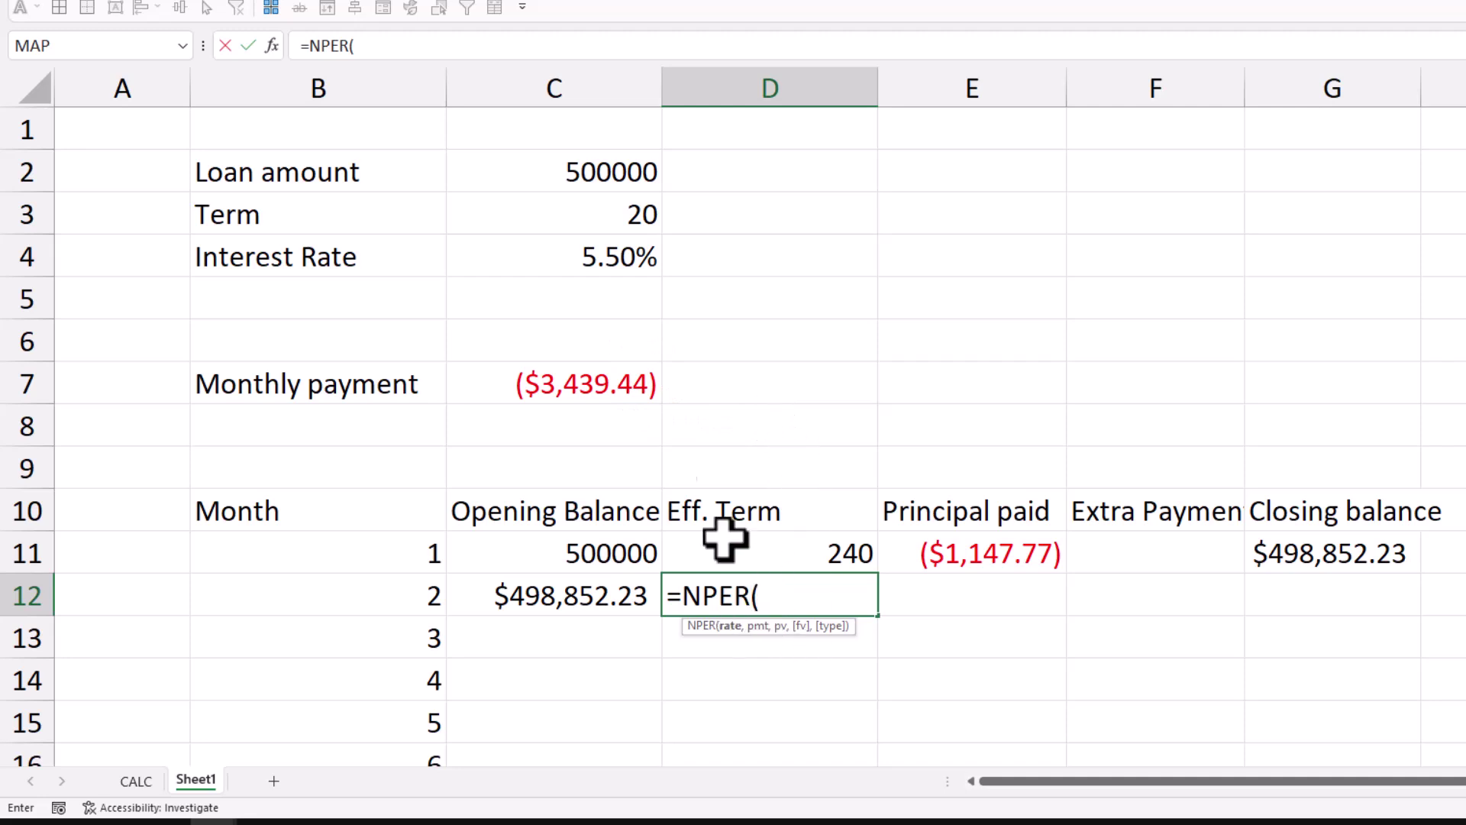
left_click(615, 258)
key("F4")
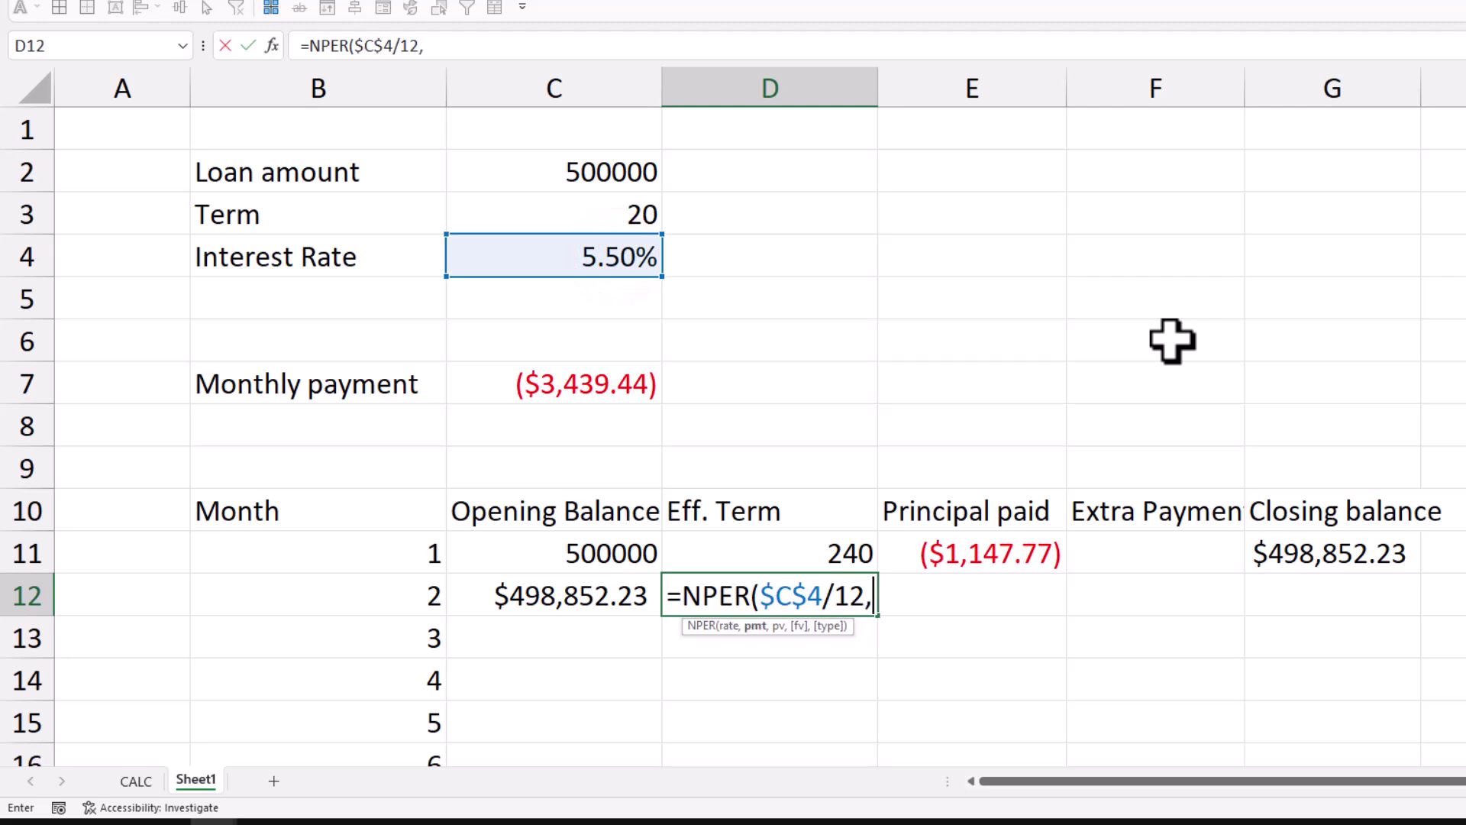
left_click(611, 386)
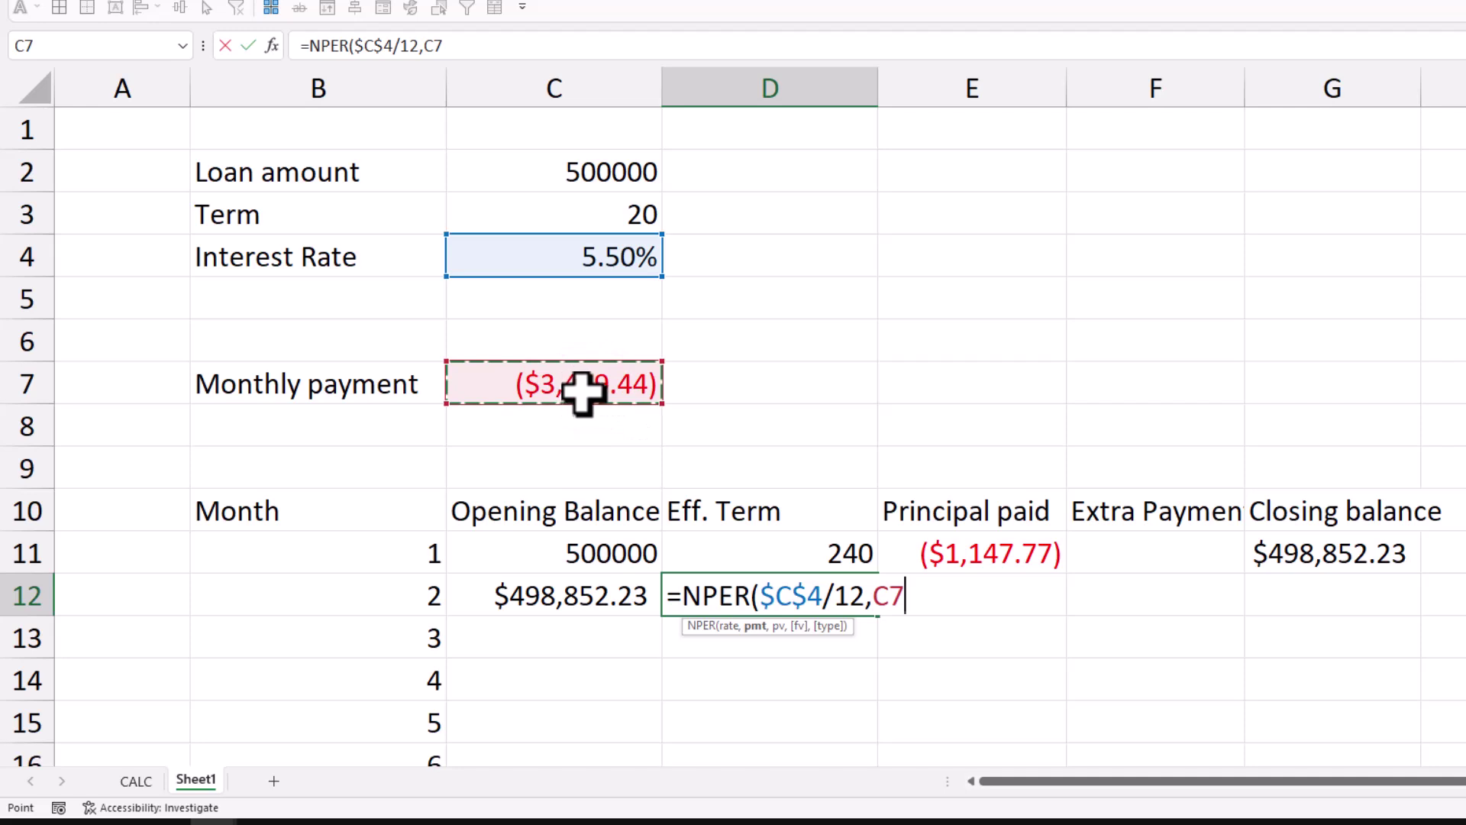
key("F4")
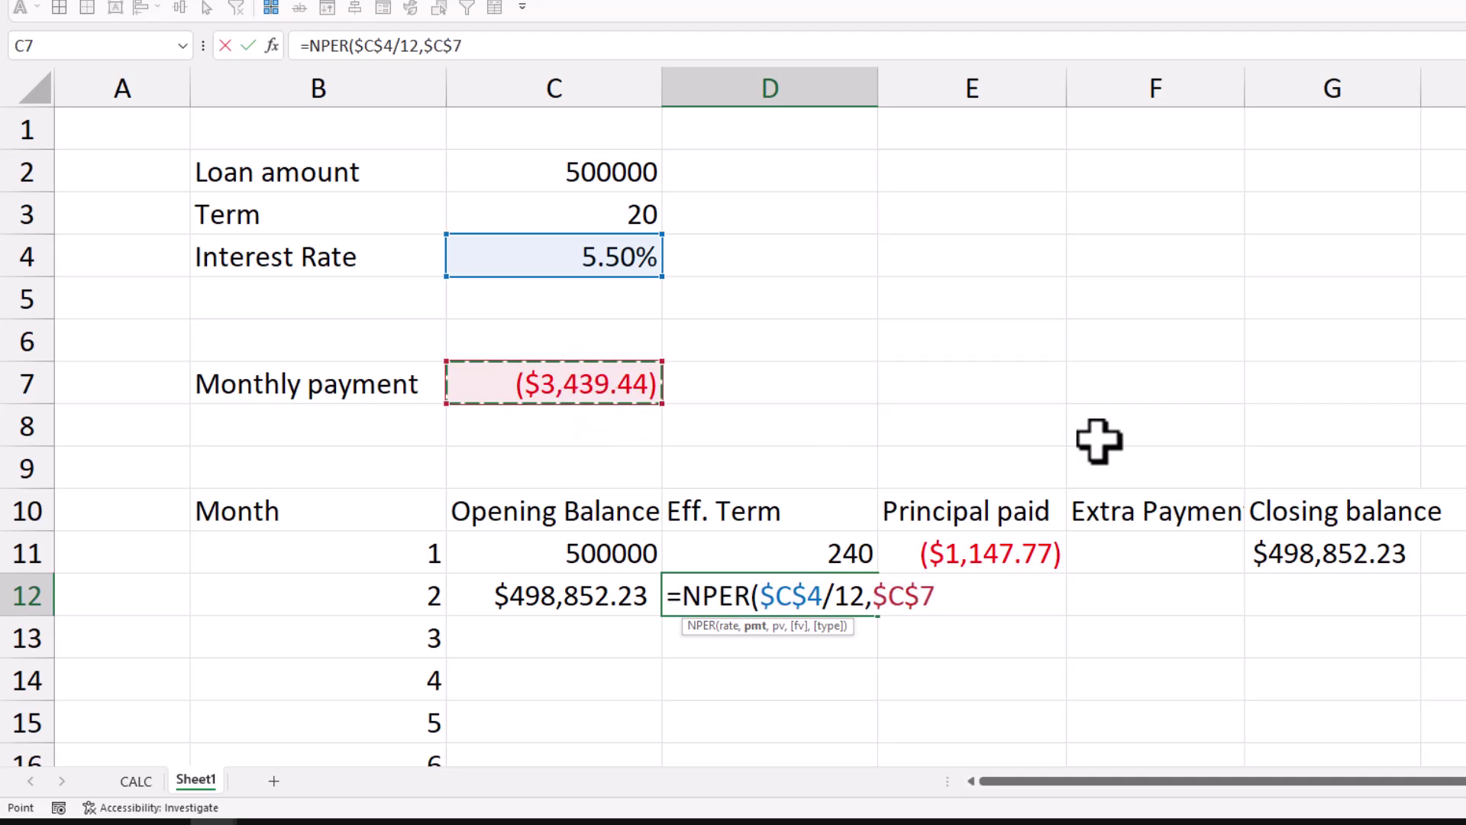
type(",")
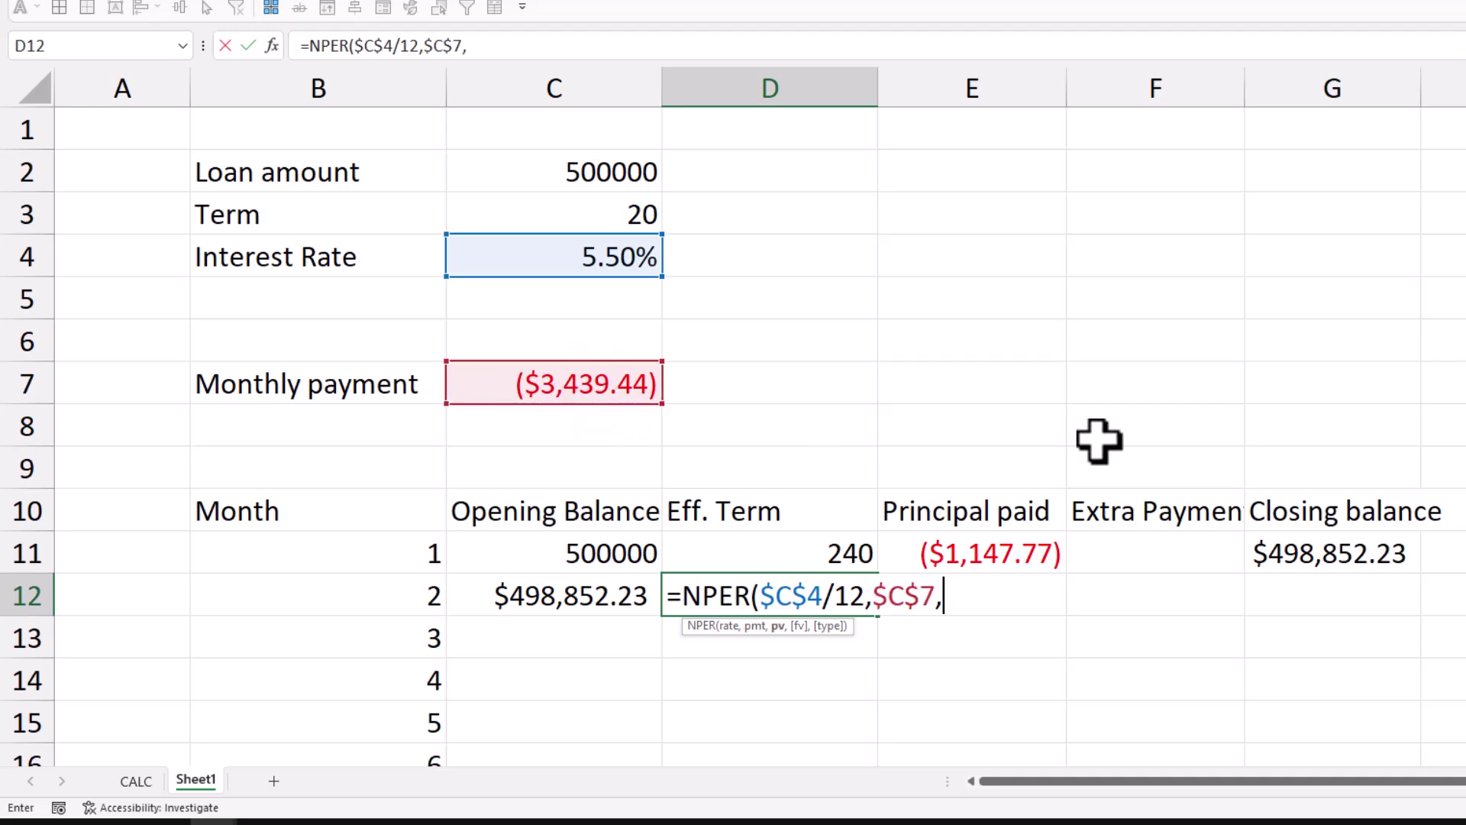
left_click(569, 595)
type(")")
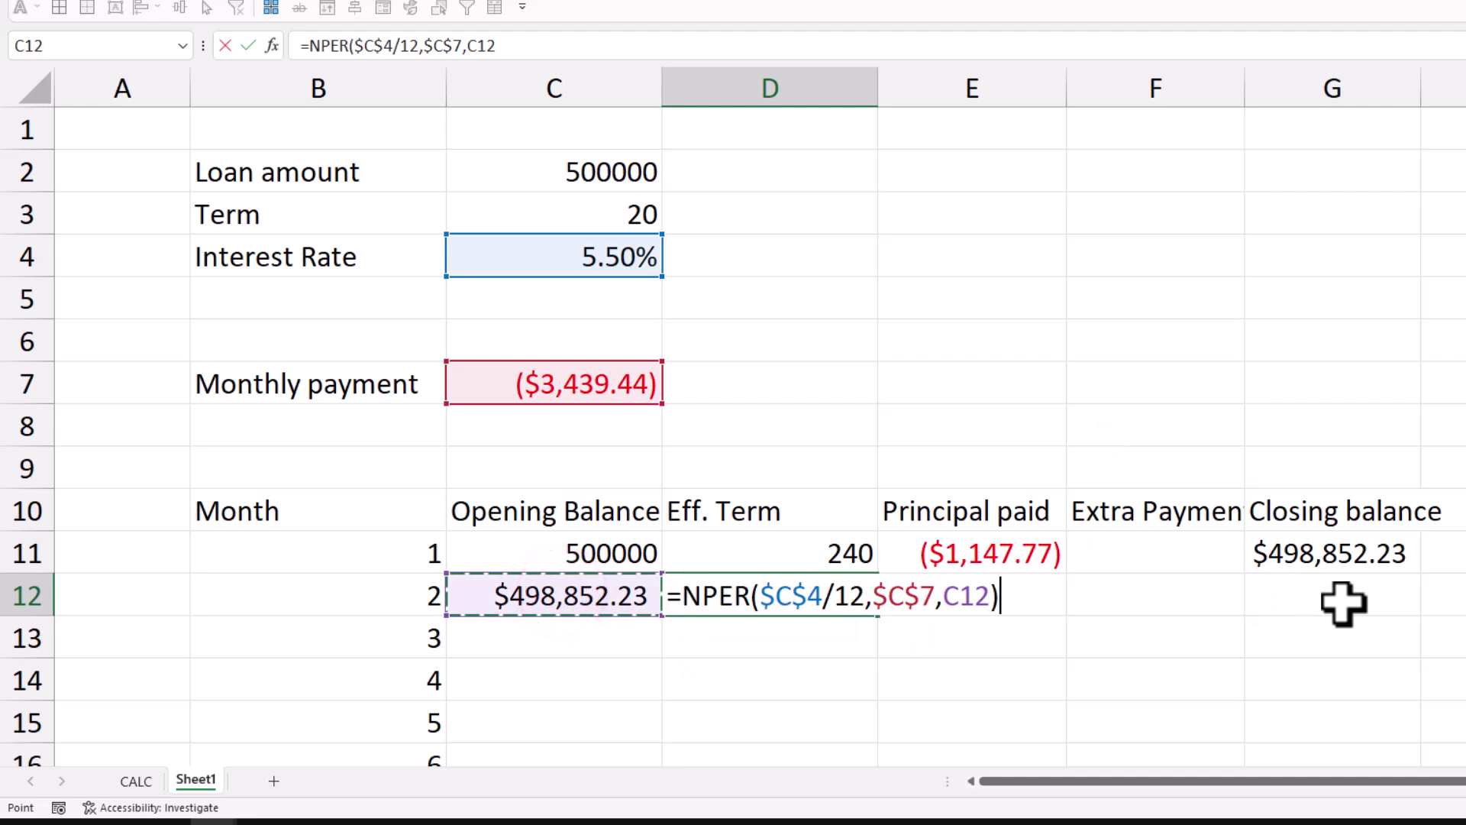
key("Return")
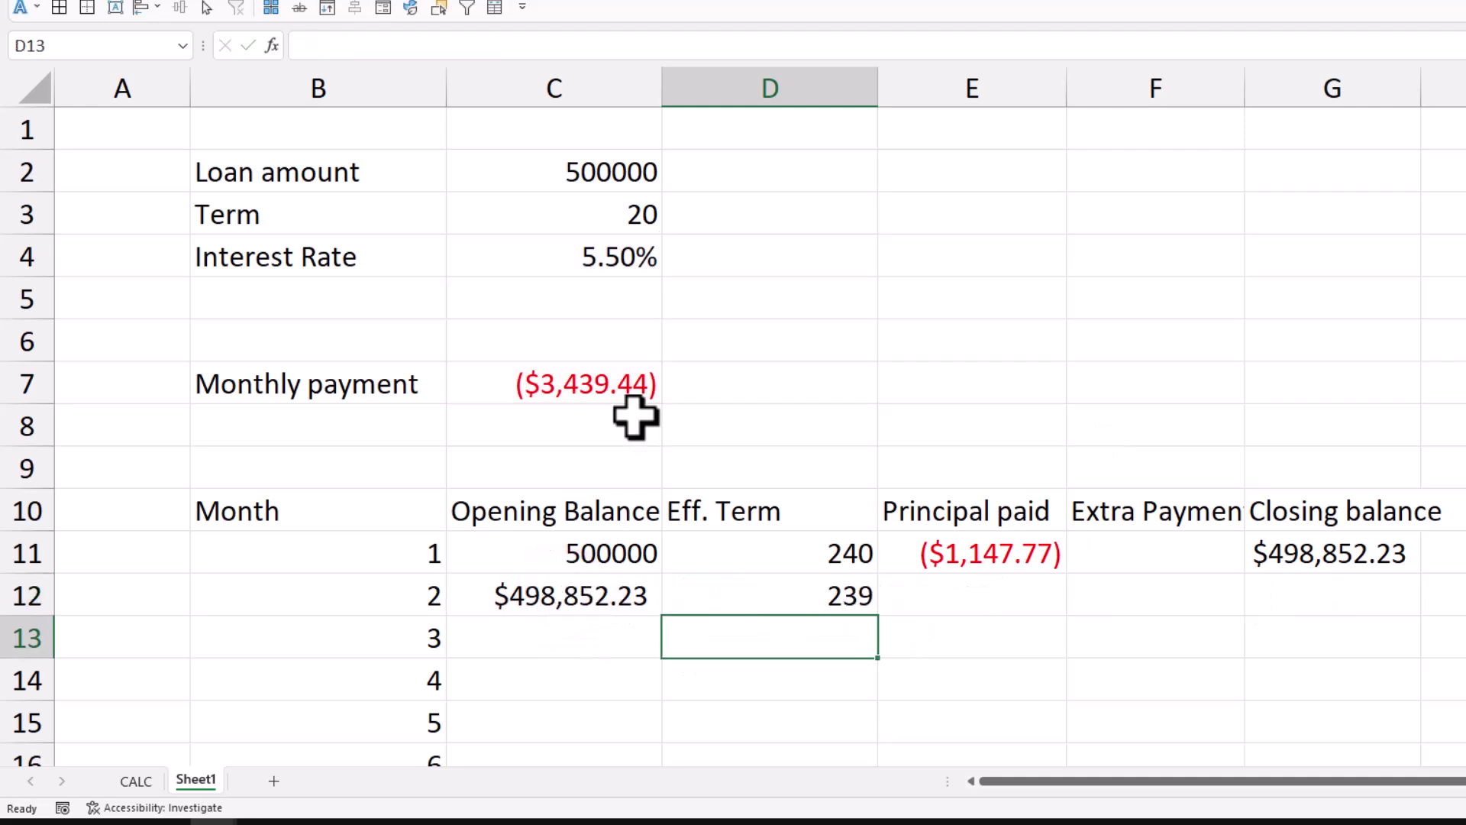
left_click(592, 386)
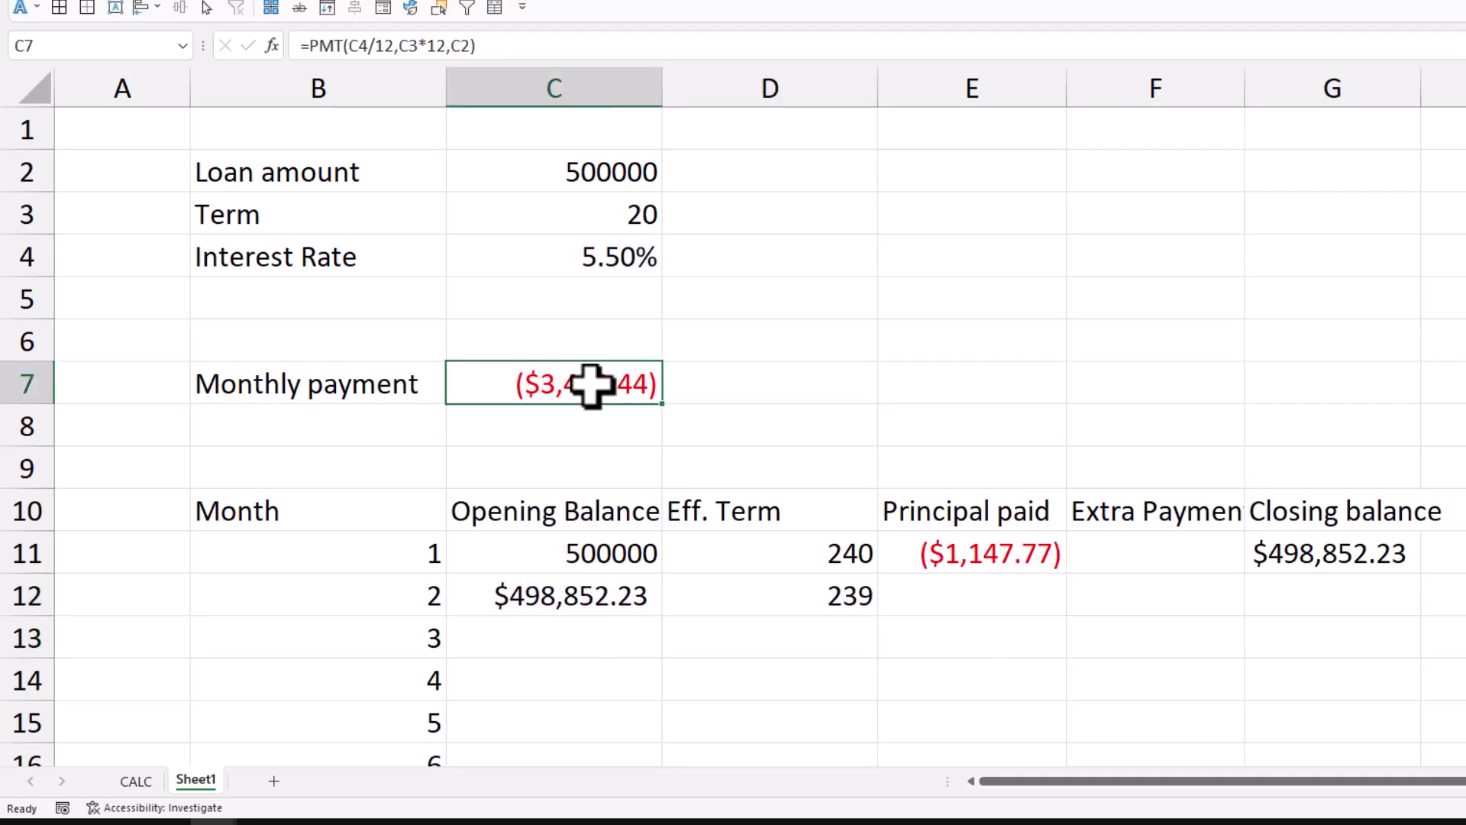
left_click(626, 260)
left_click(844, 596)
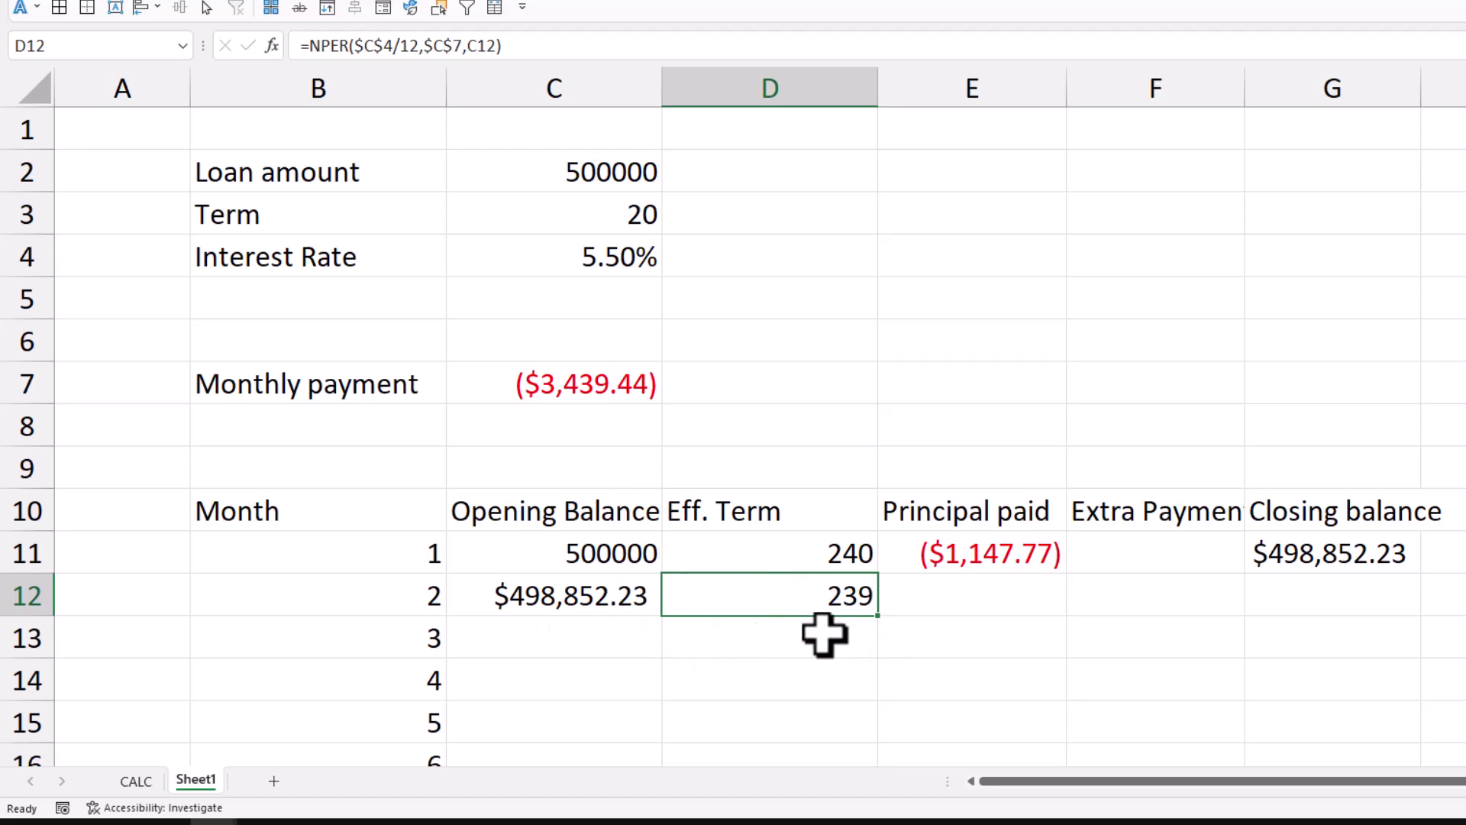
Step: Add a 5000 extra payment in F11, dropping month 2's term to 234.6962993
left_click(1173, 556)
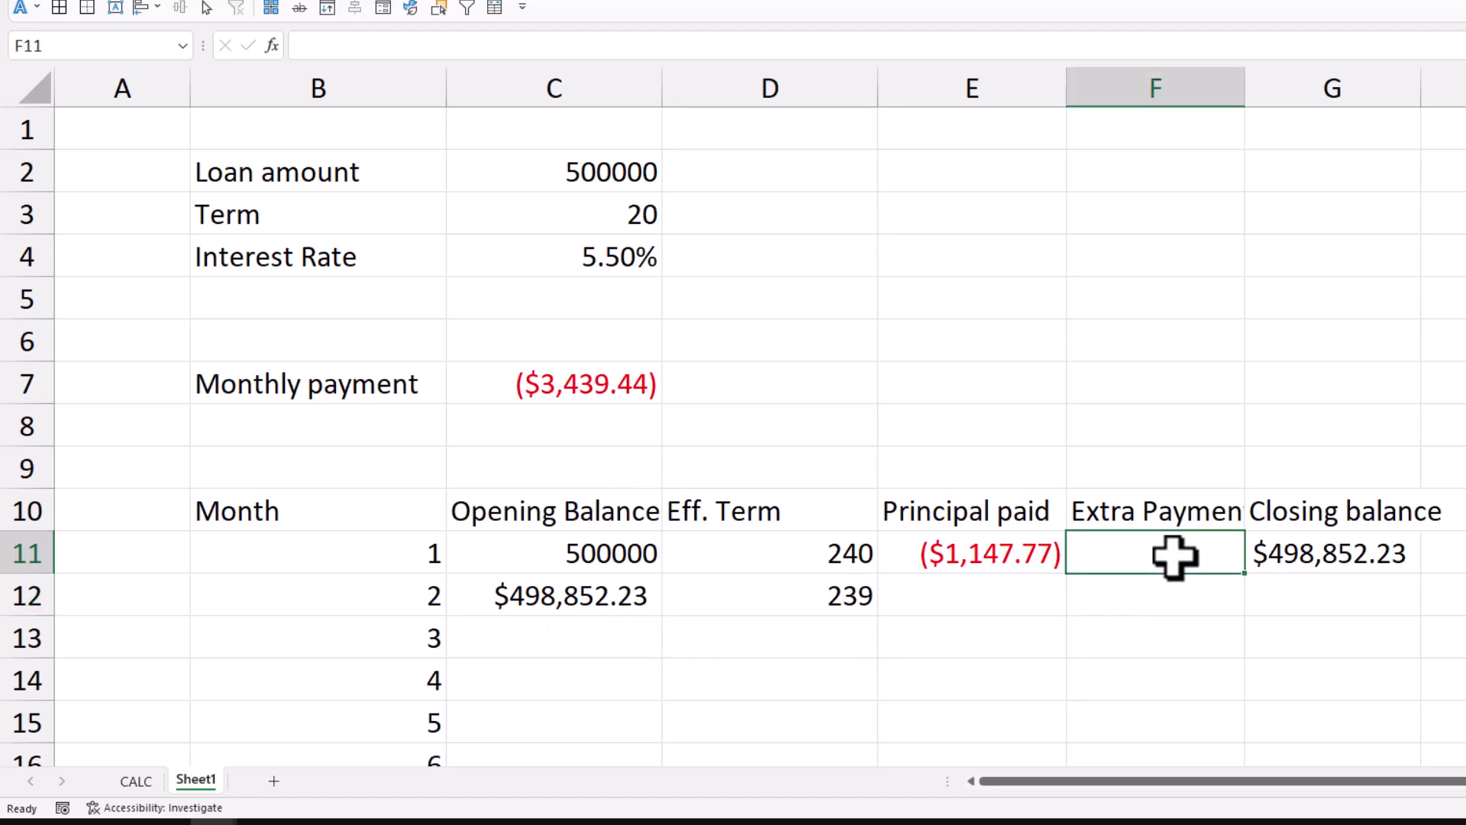
type("5")
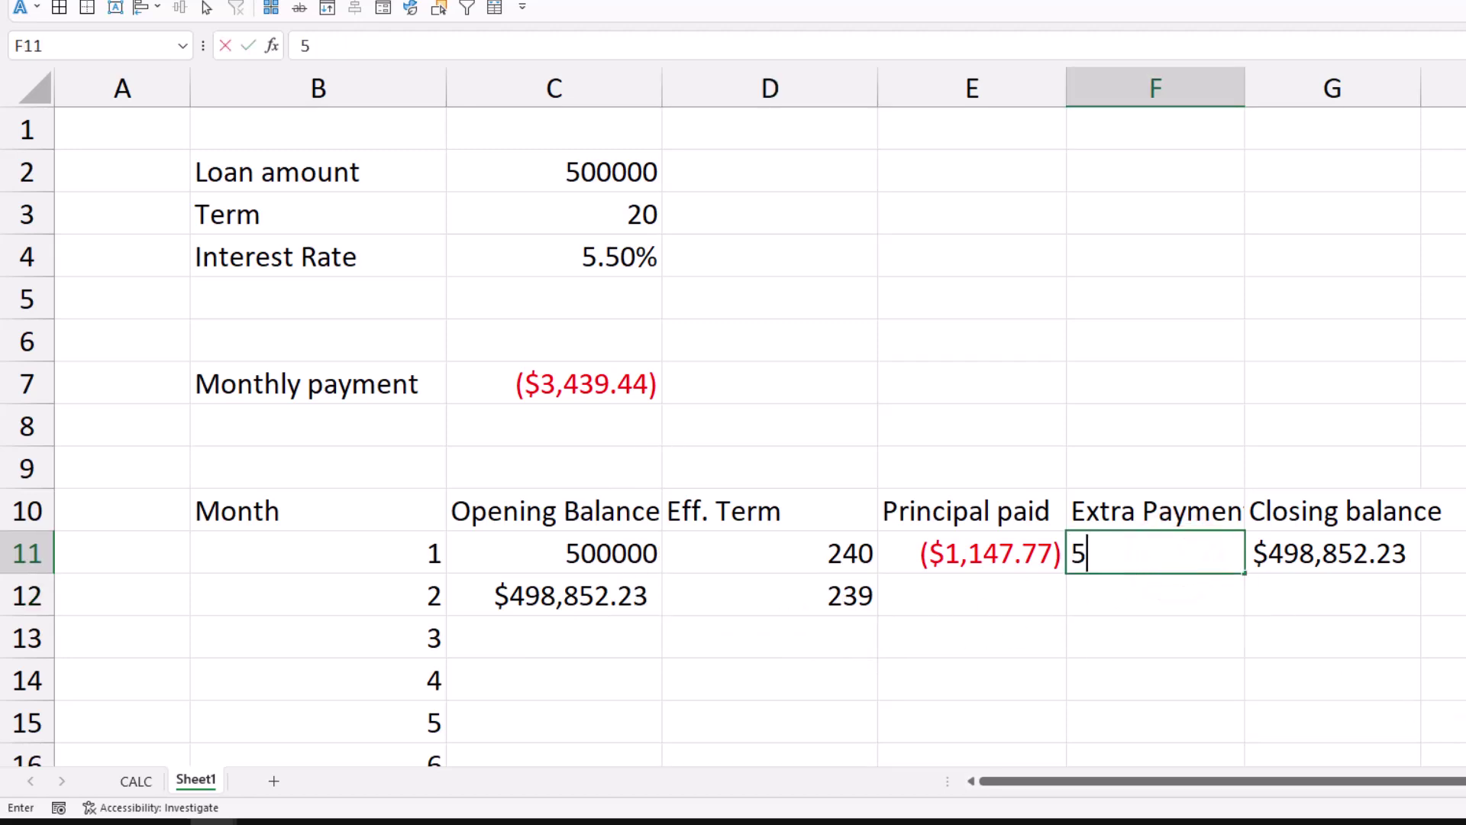
type("000")
key("Return")
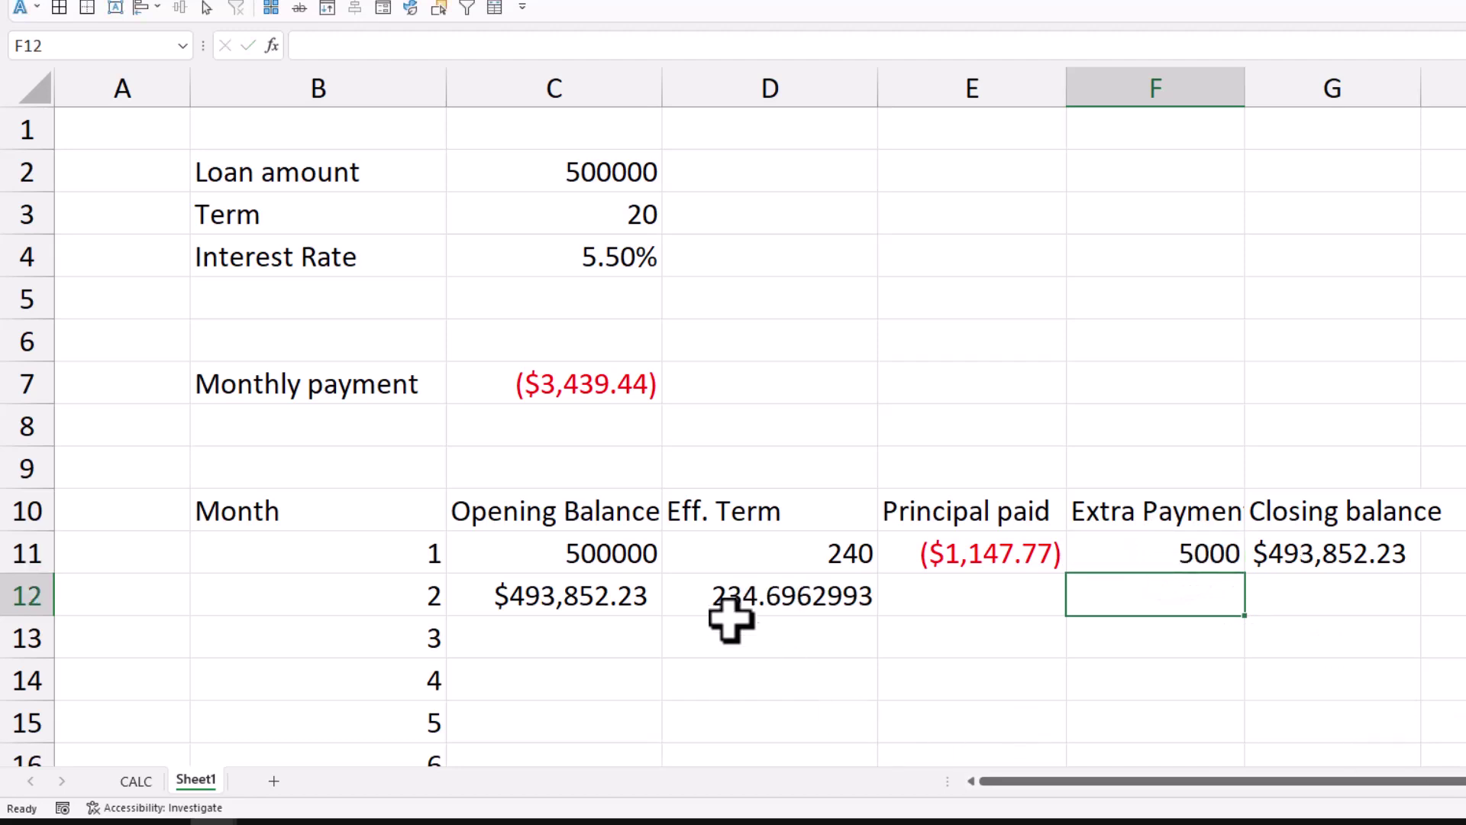
left_click(752, 565)
left_click(753, 599)
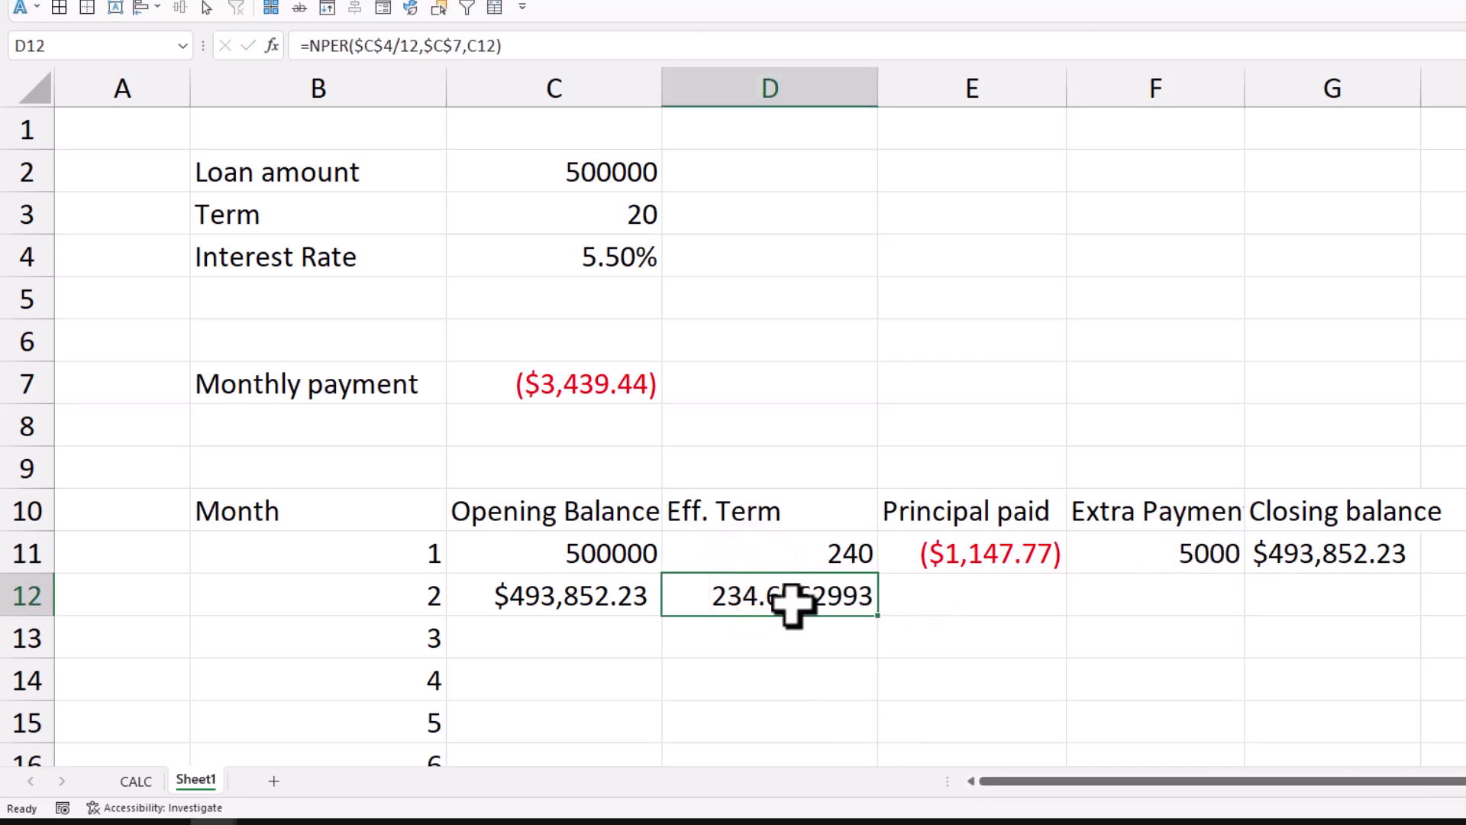
Step: Wrap D12's NPER formula in ROUND(...,0) so month 2's term shows 235
left_click(1189, 553)
left_click(814, 597)
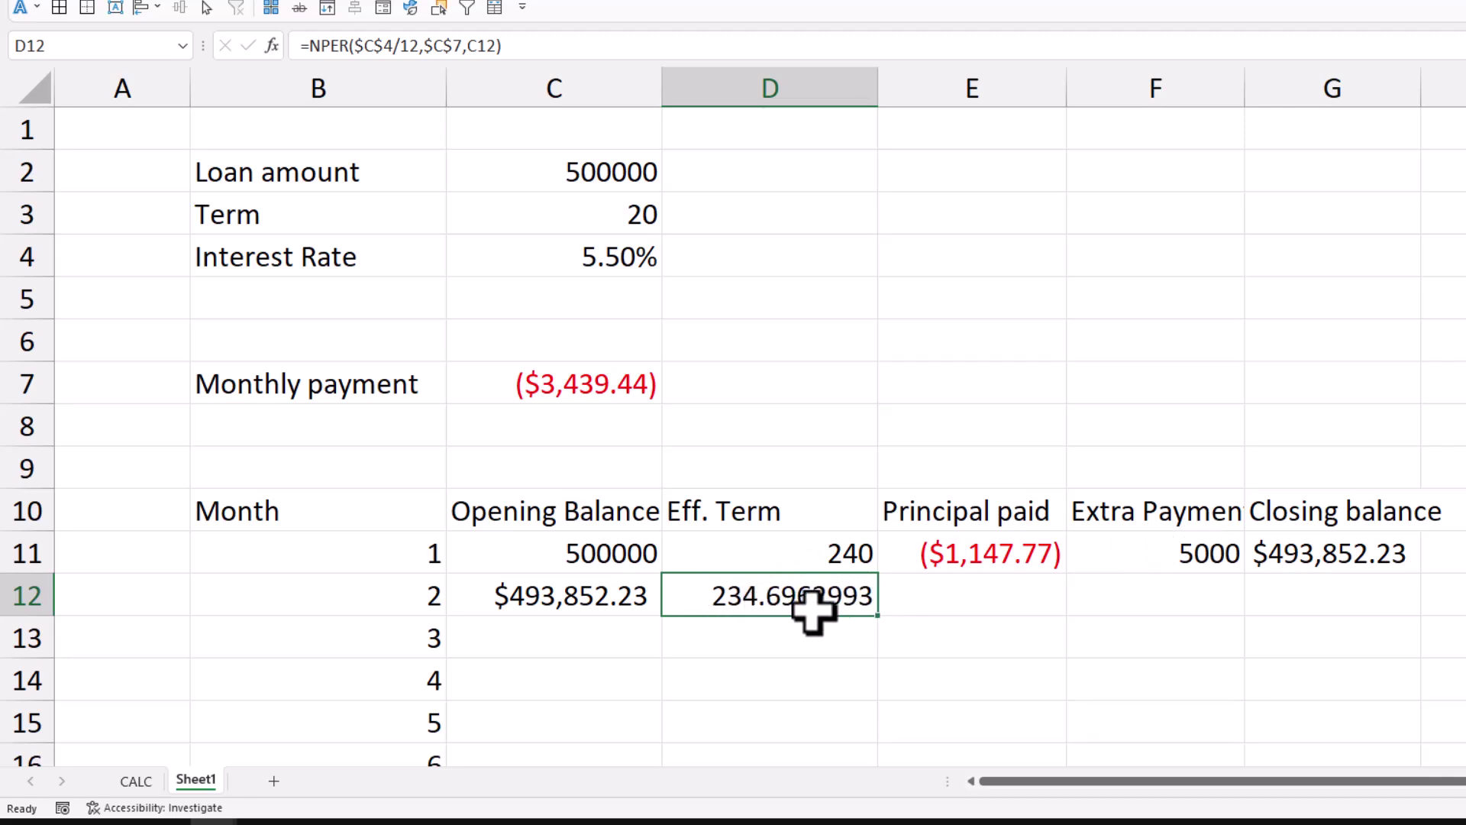
double_click(813, 611)
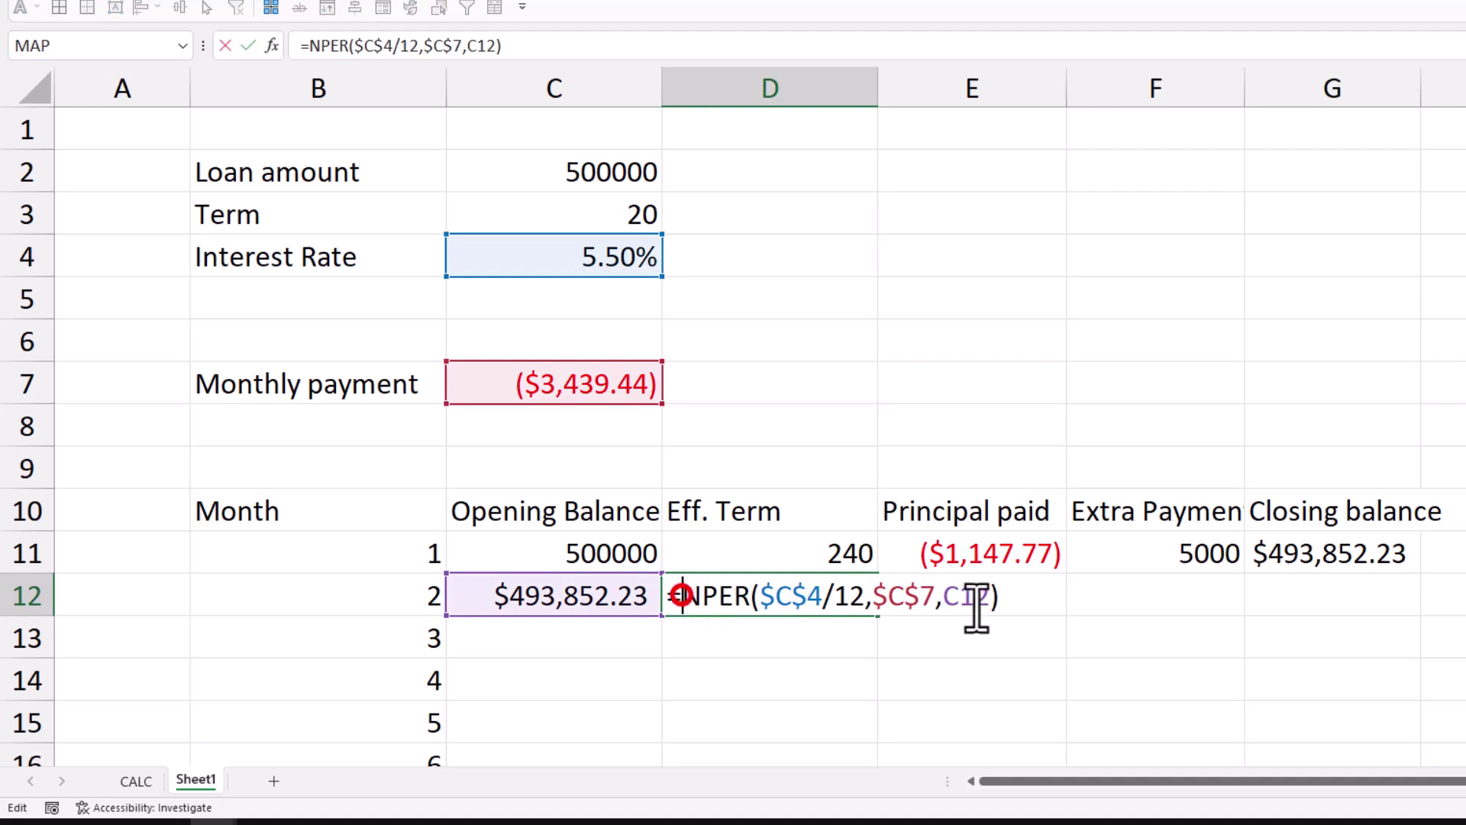
type("round(")
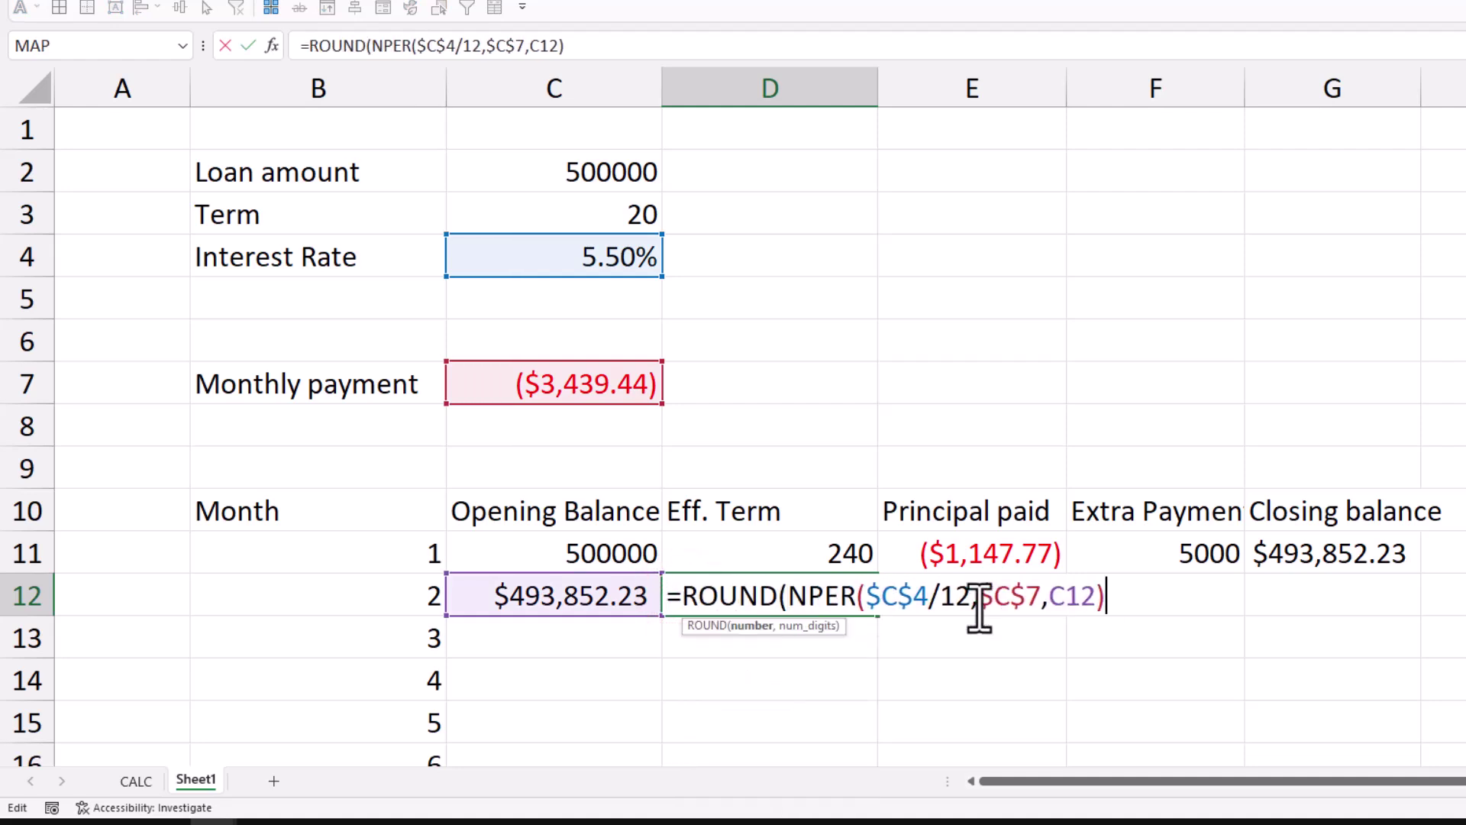
type(",0)")
key("Return")
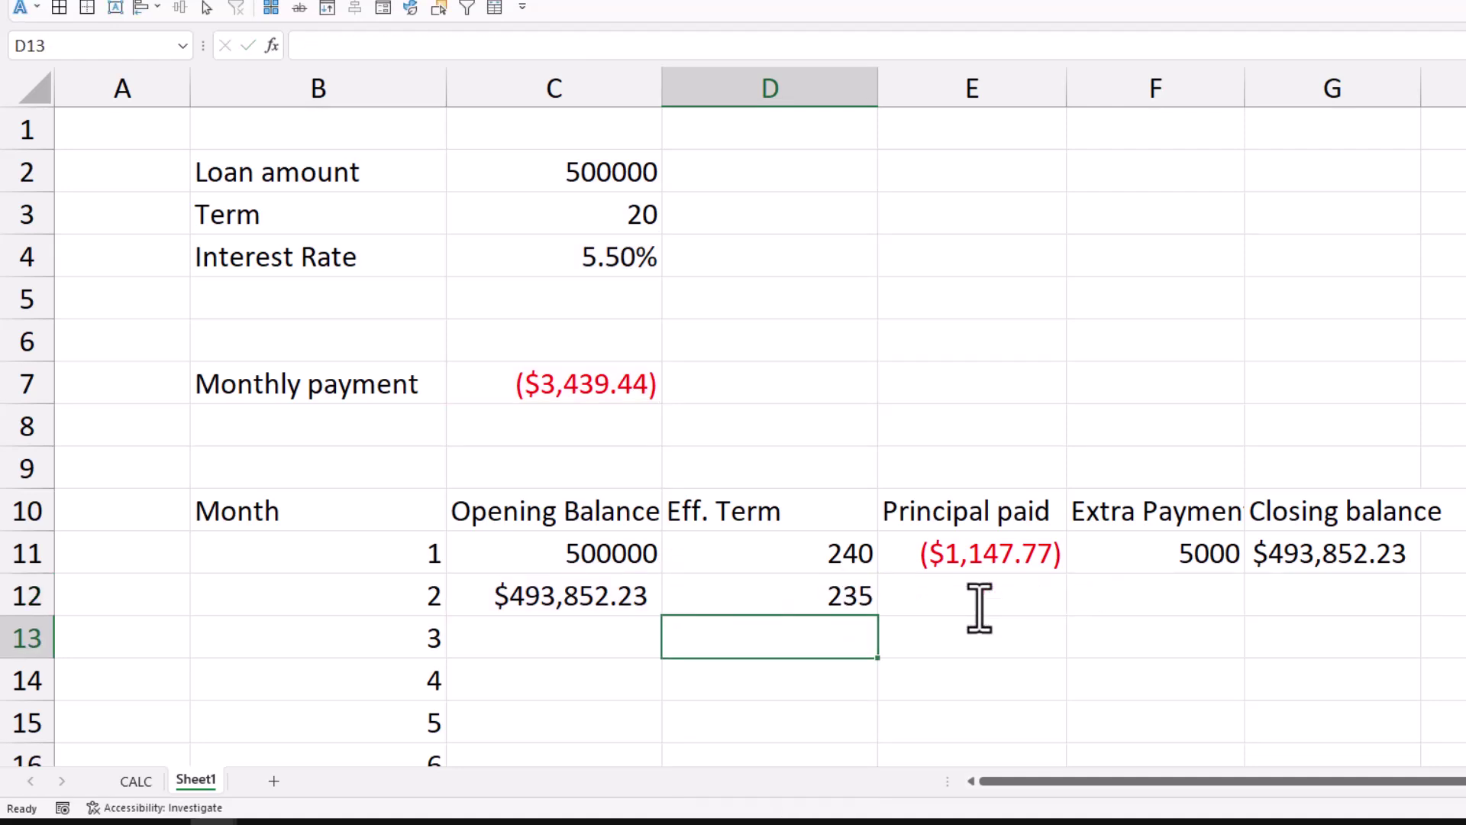
key("Up")
Step: Clear the 5000 extra payment and copy the principal and closing balance formulas into row 12
left_click(1161, 557)
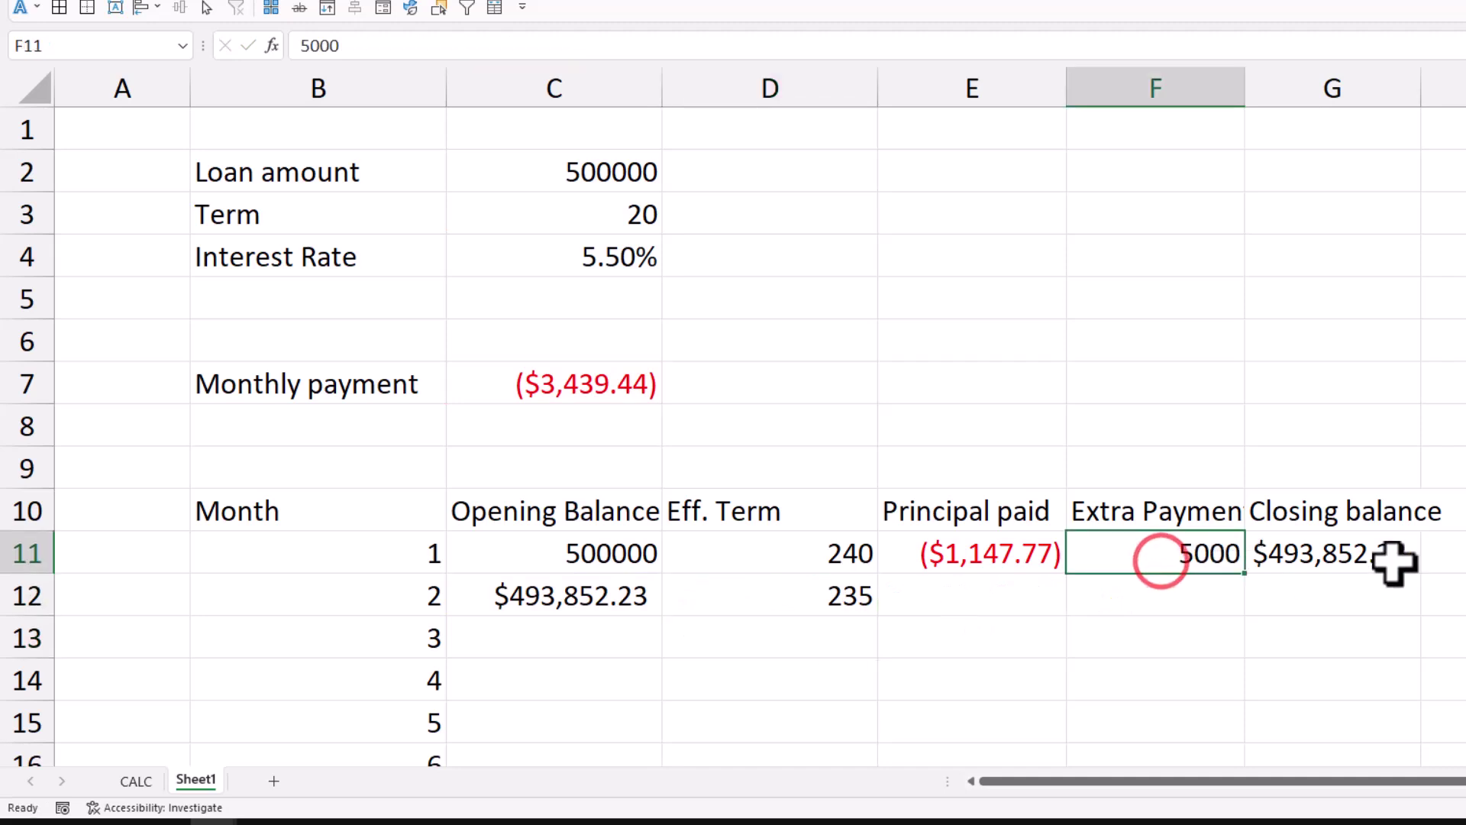
key("Delete")
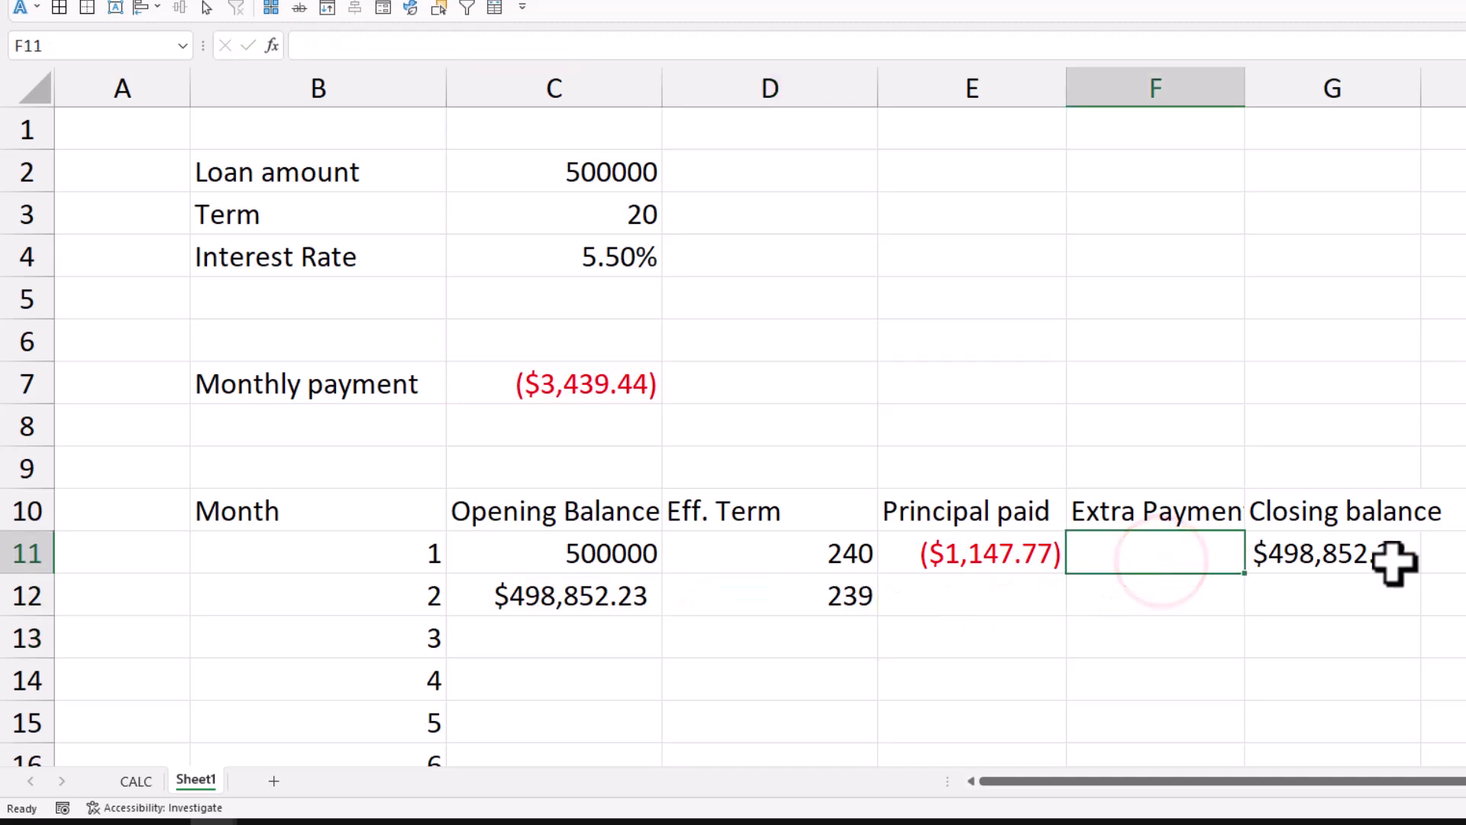
left_click(980, 561)
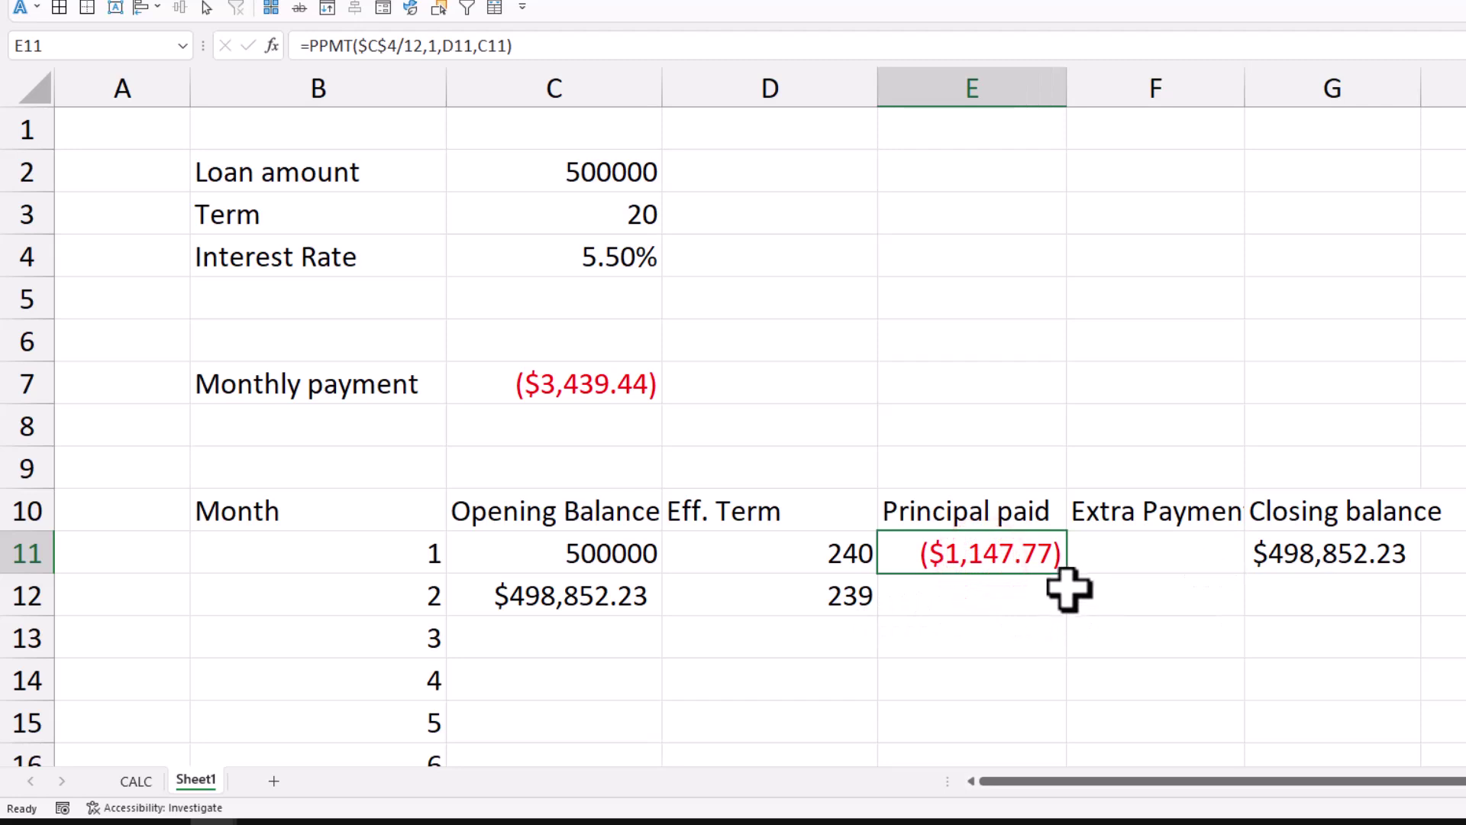
left_click_drag(1068, 576, 1061, 614)
left_click(996, 602)
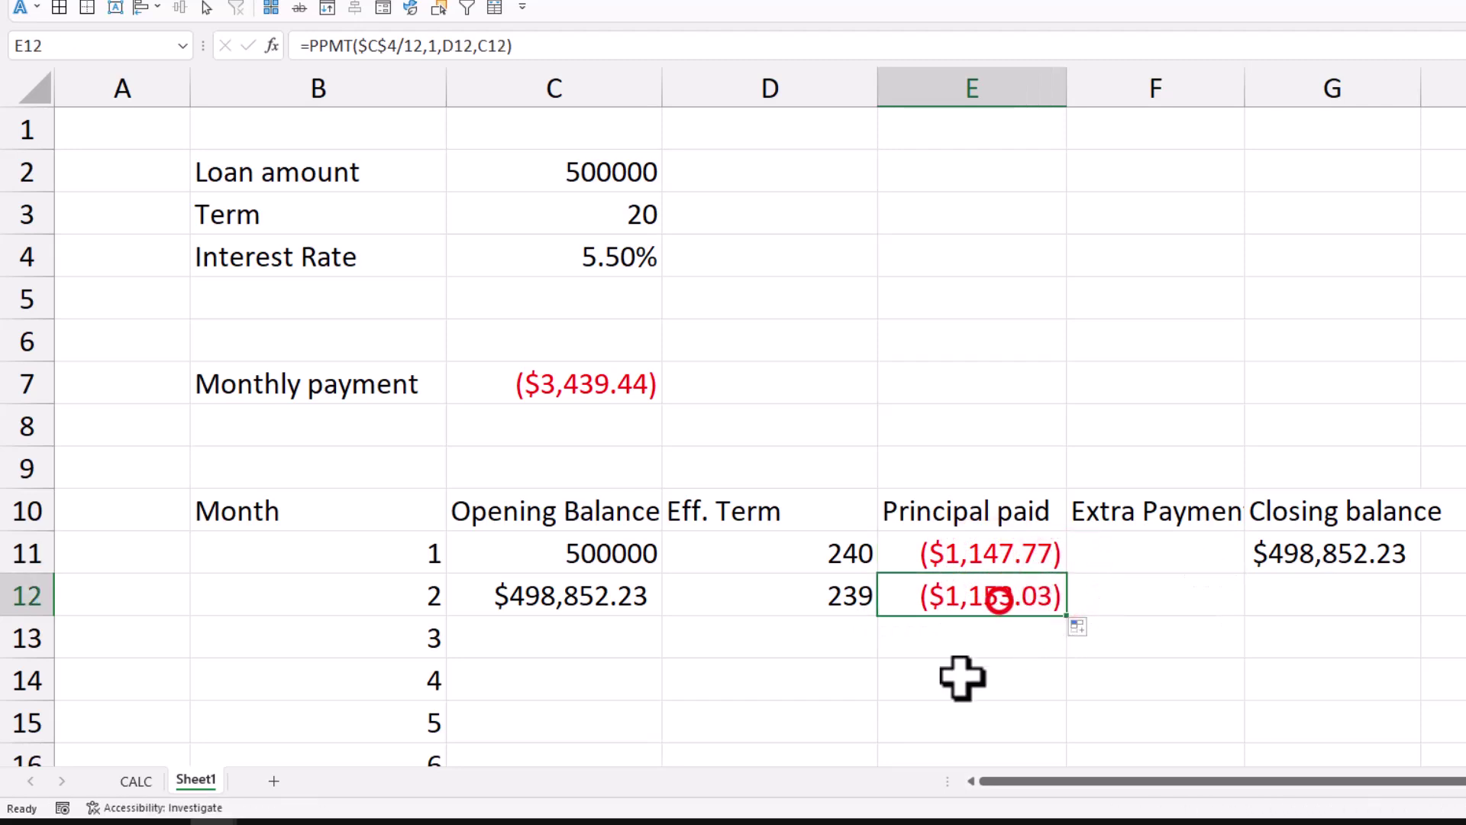
left_click(1336, 556)
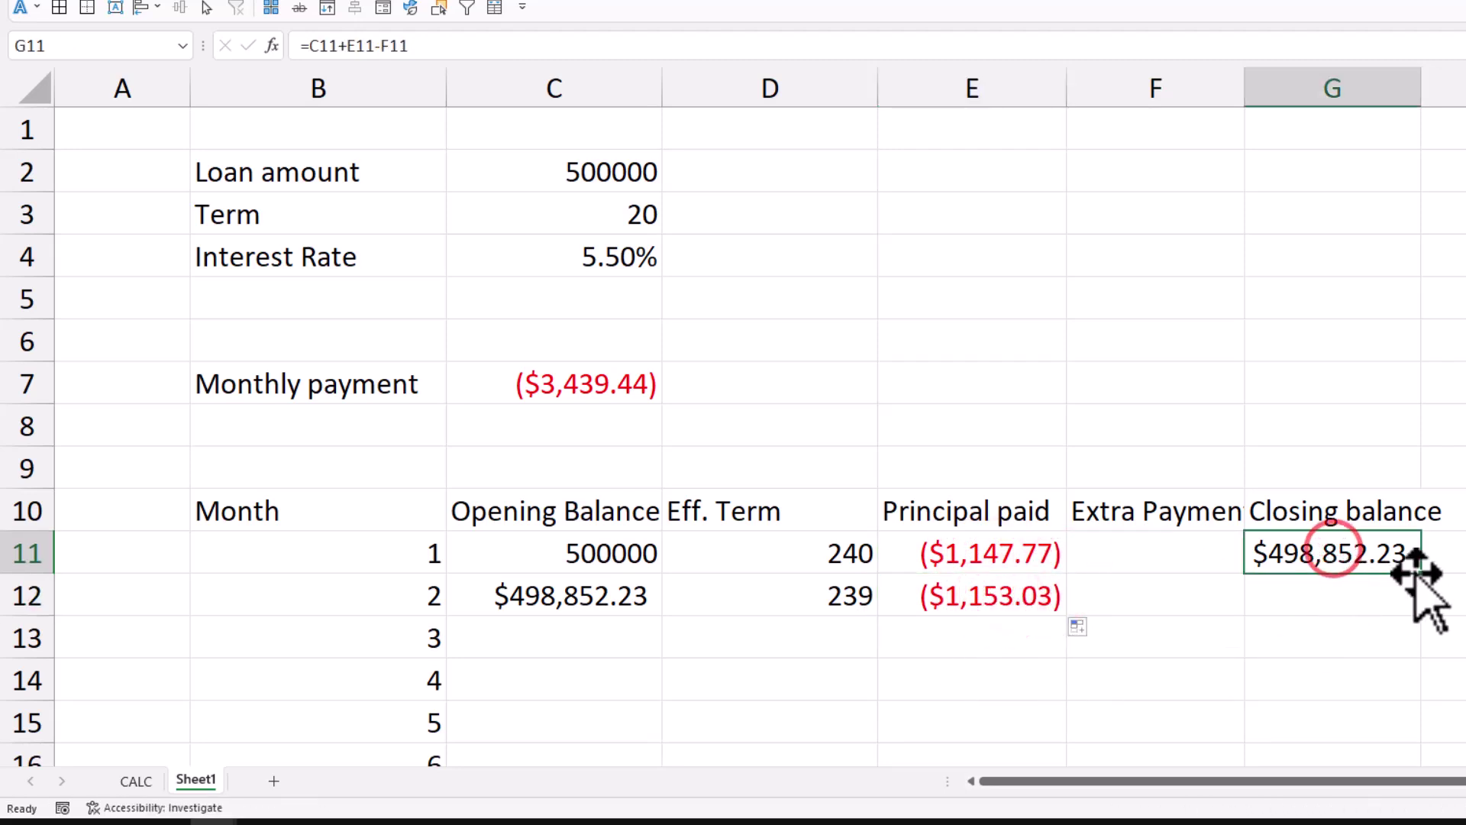
left_click_drag(1421, 573, 1413, 612)
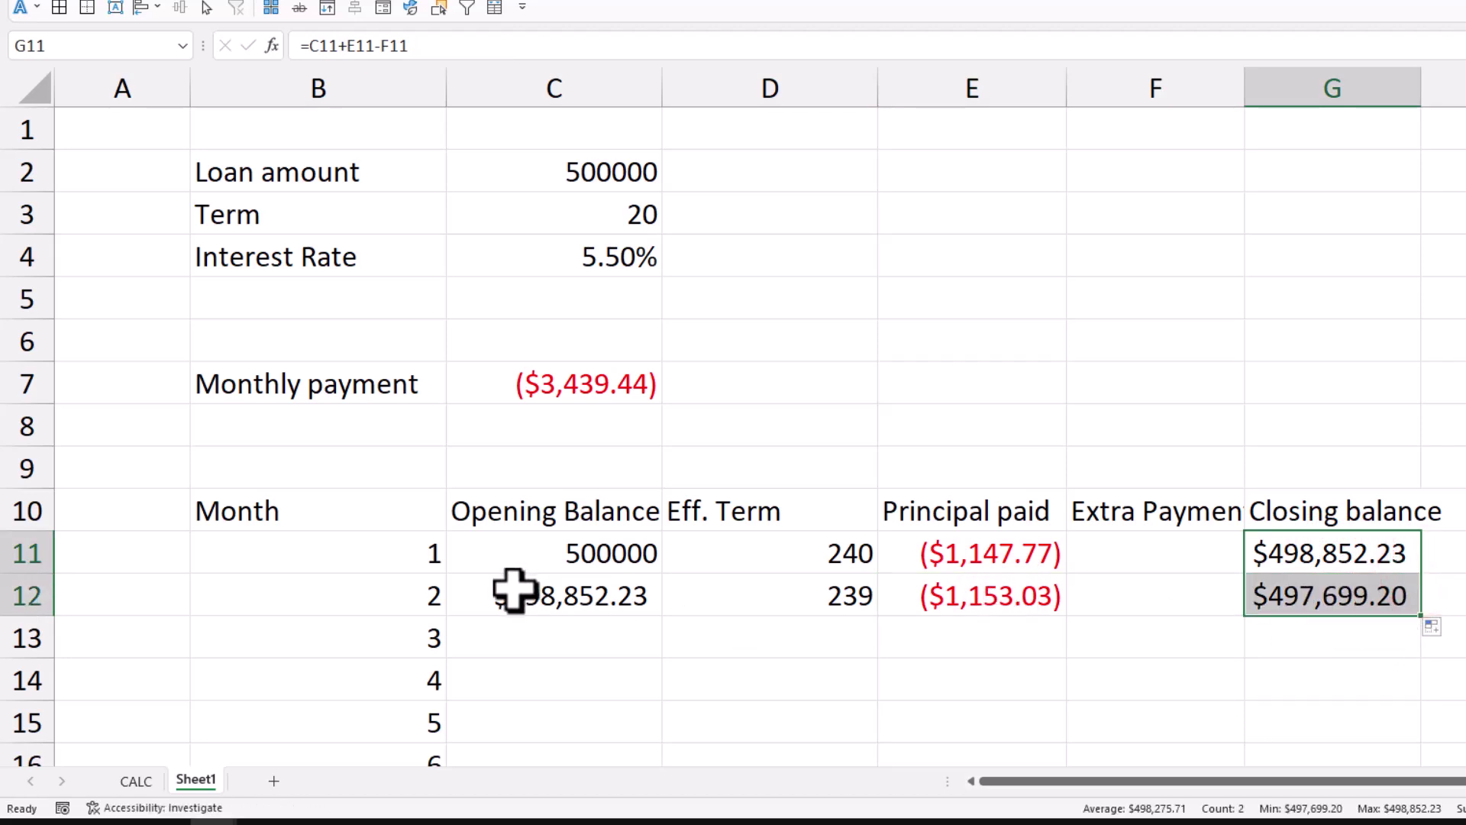
left_click_drag(507, 592, 1414, 606)
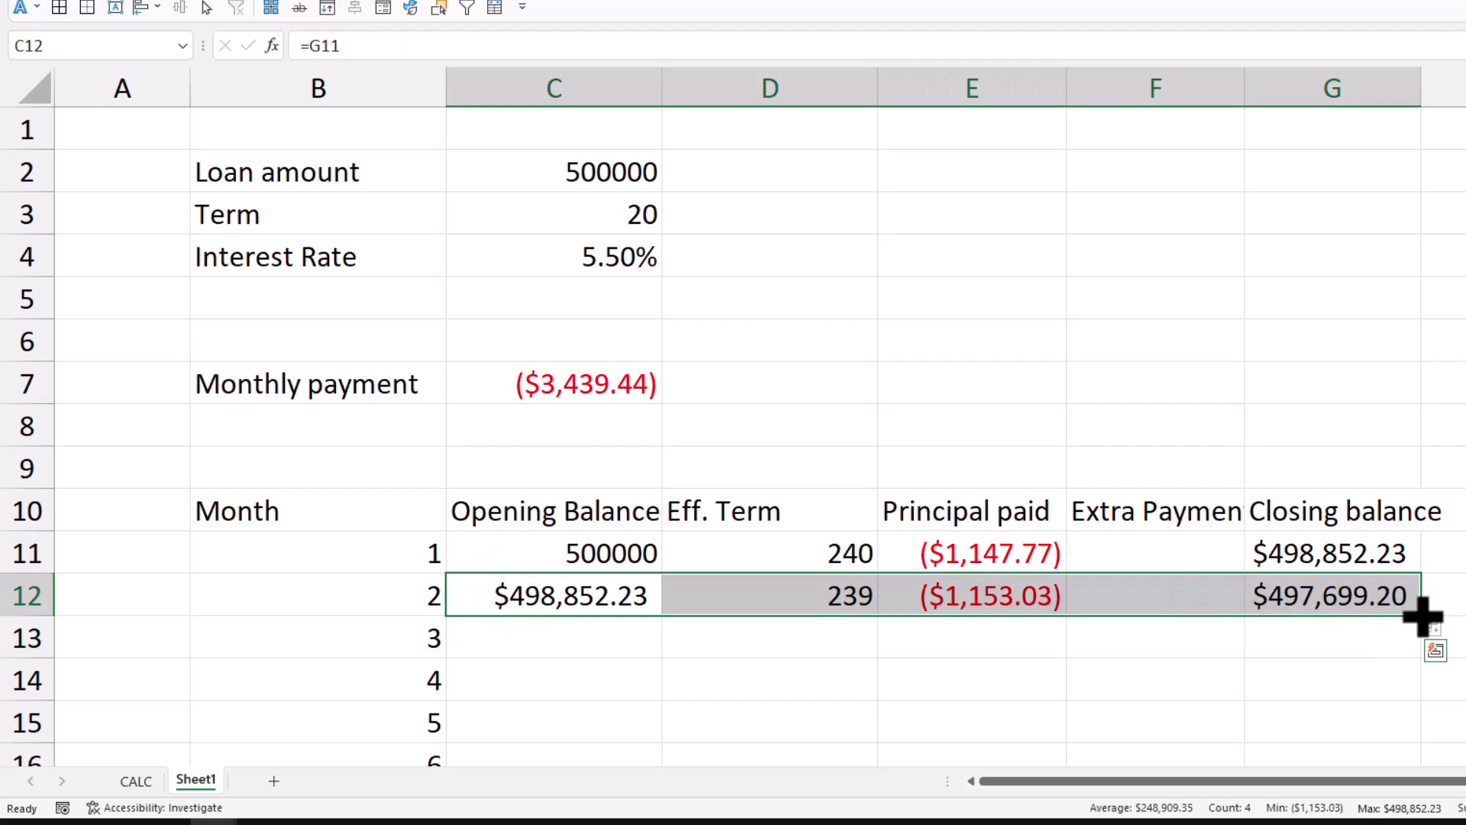
Step: Fill C12:G12 down the schedule and inspect rows 250–251 around month 240's $0.00 balance
double_click(1421, 607)
scroll(1413, 607, "down", 10)
scroll(1414, 617, "down", 13)
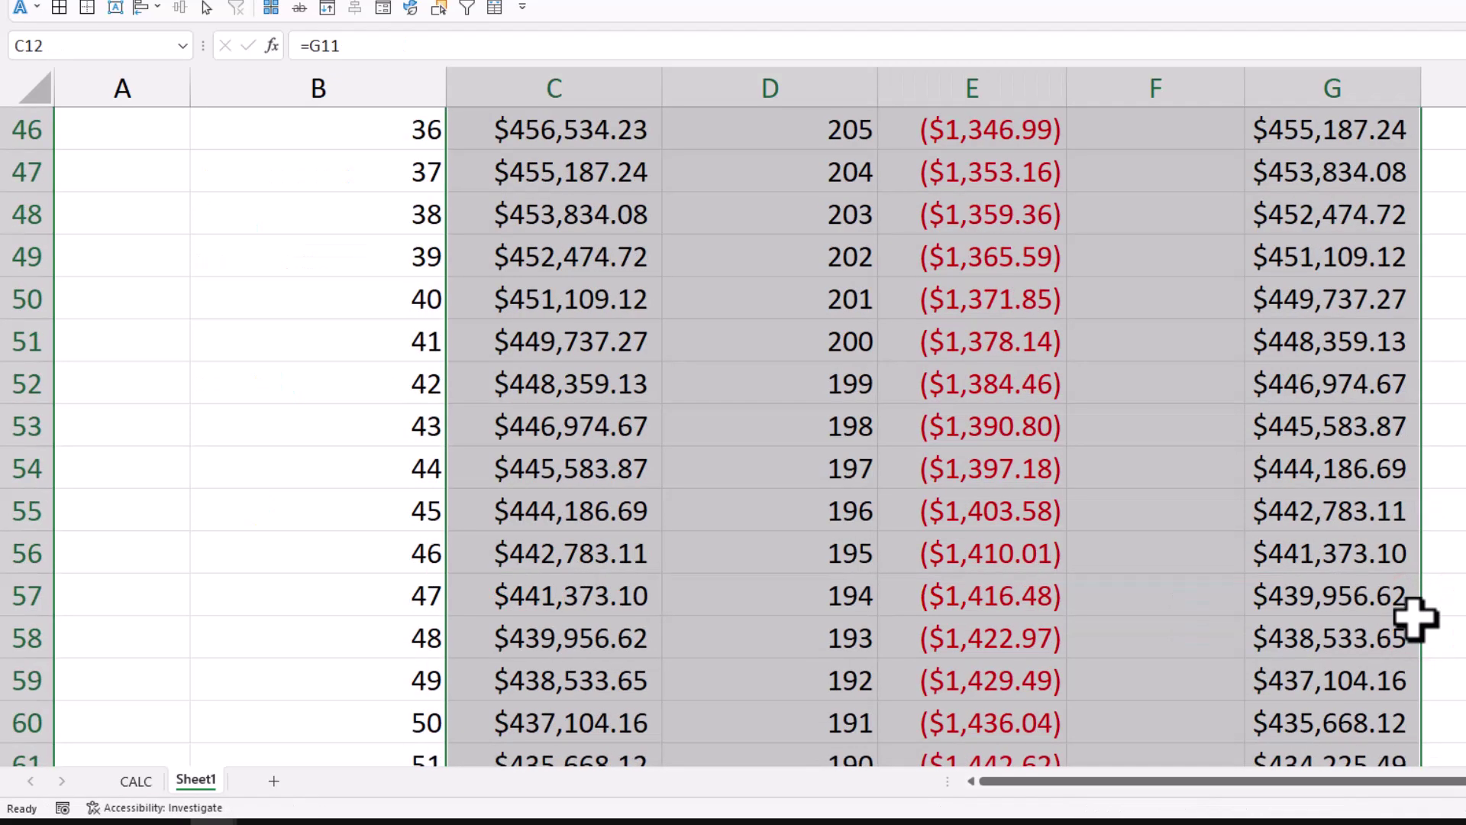
scroll(1415, 617, "down", 10)
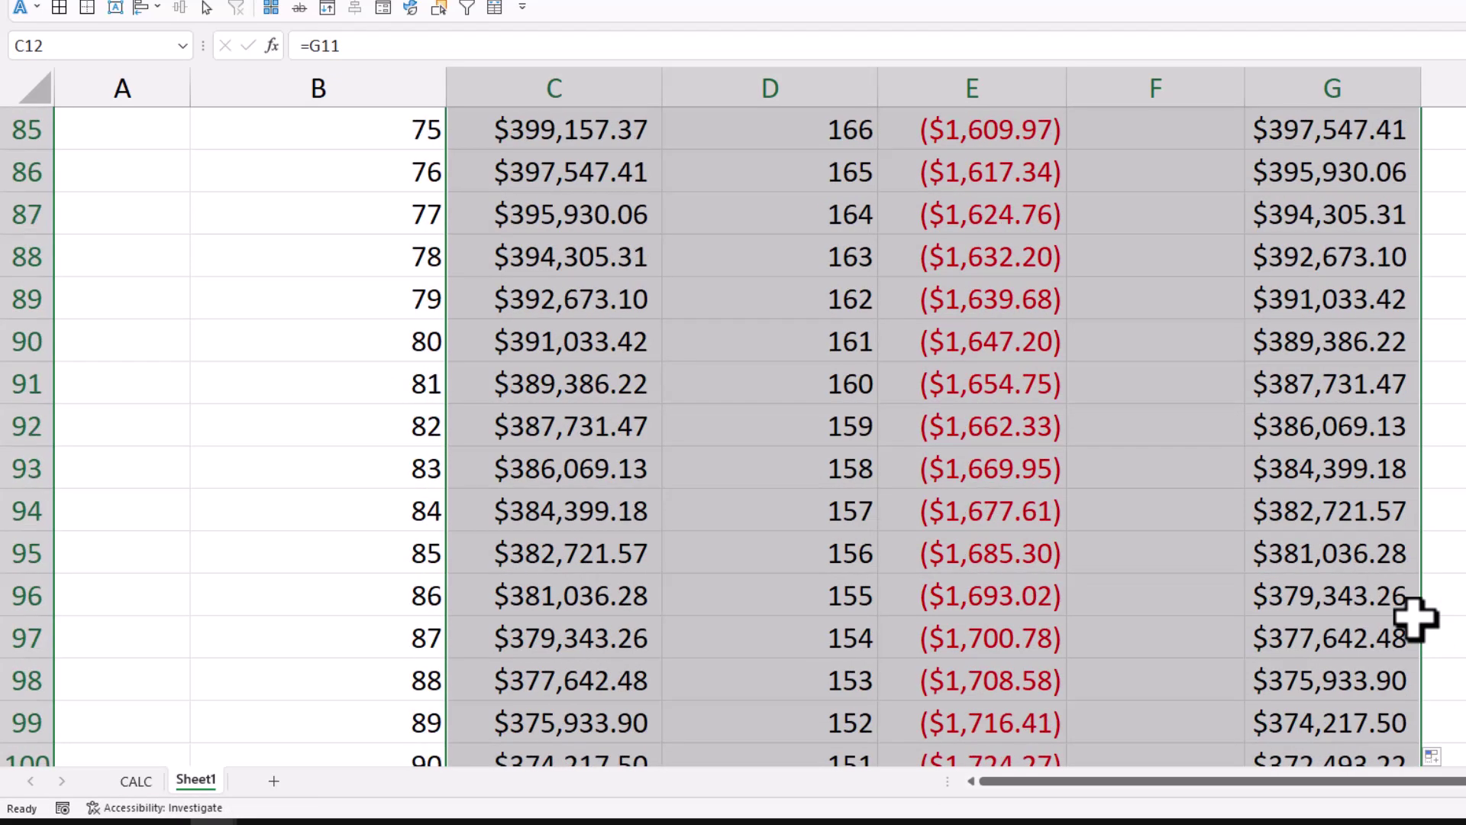
scroll(1415, 616, "down", 20)
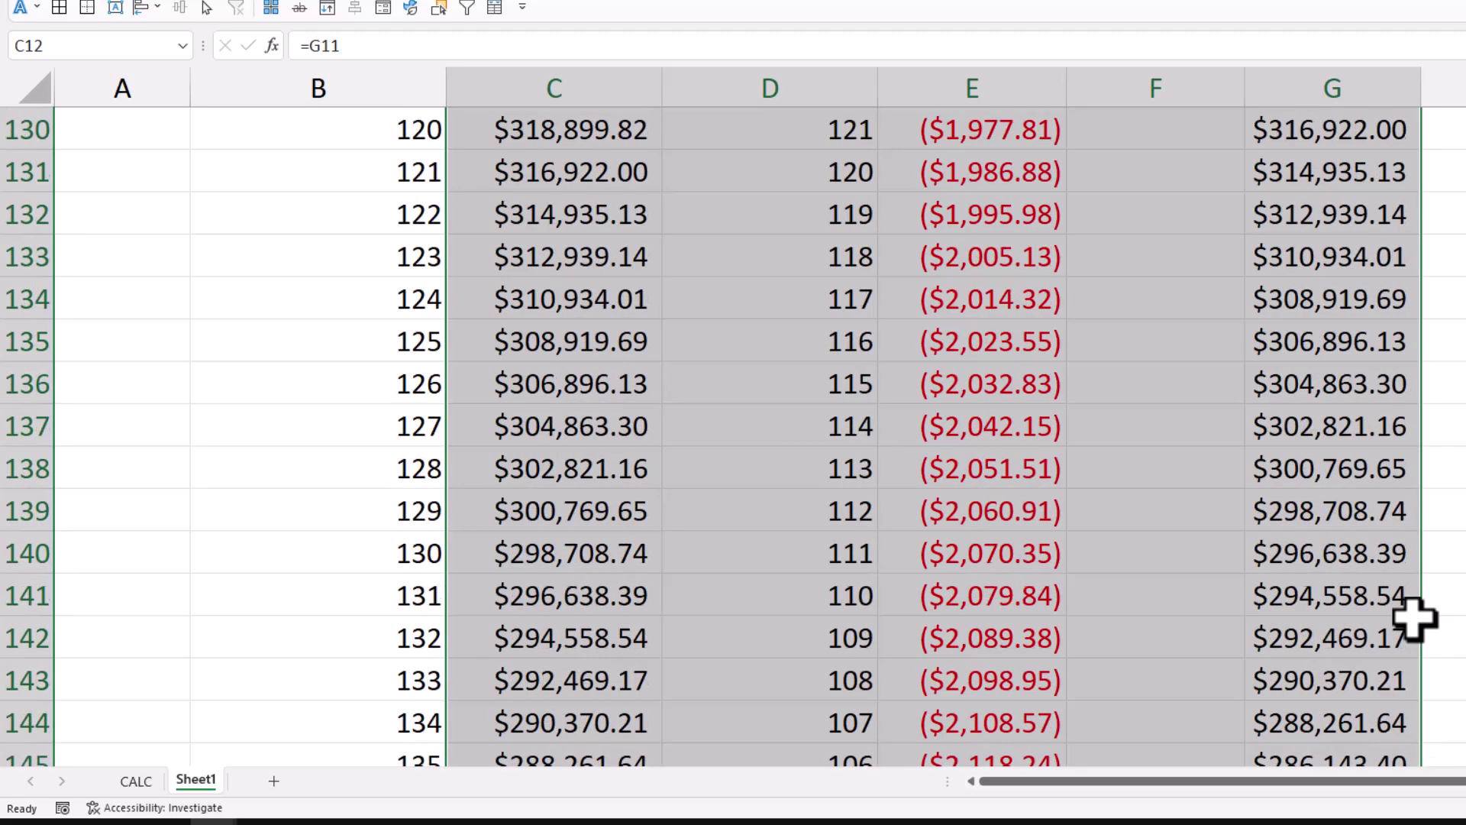
scroll(1415, 616, "down", 20)
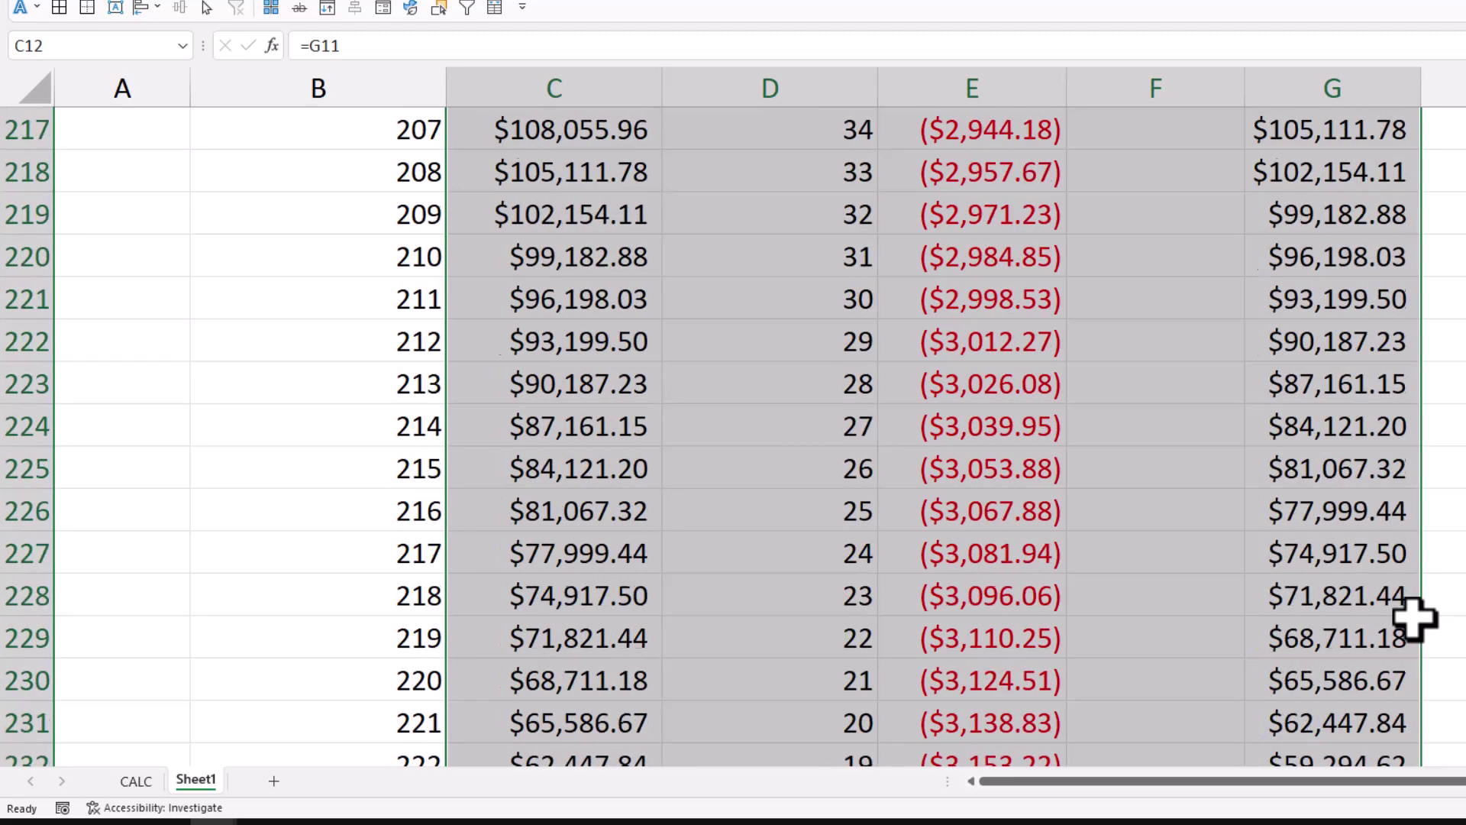
scroll(1415, 617, "down", 3)
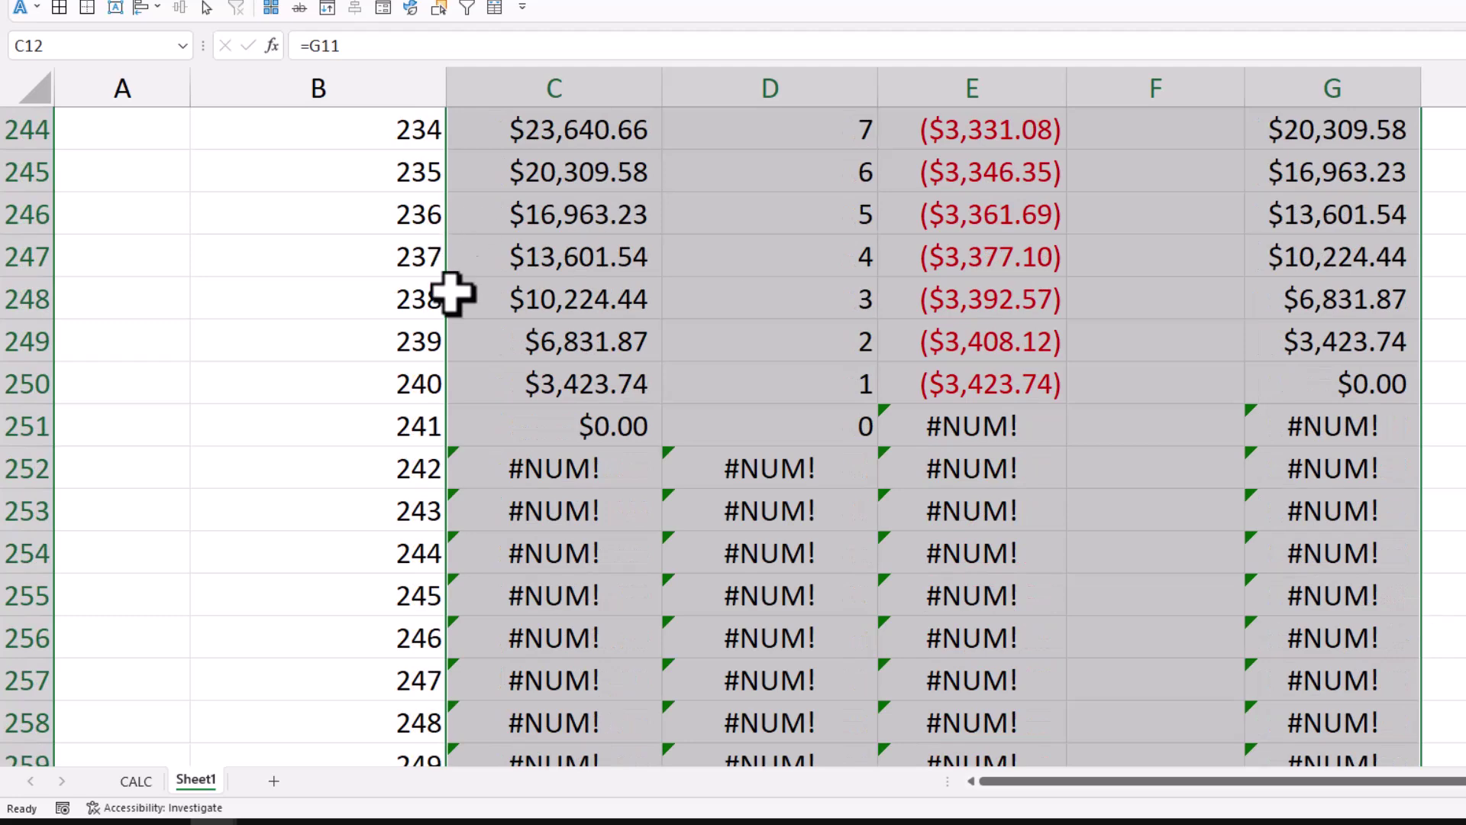
left_click(399, 386)
left_click(24, 383)
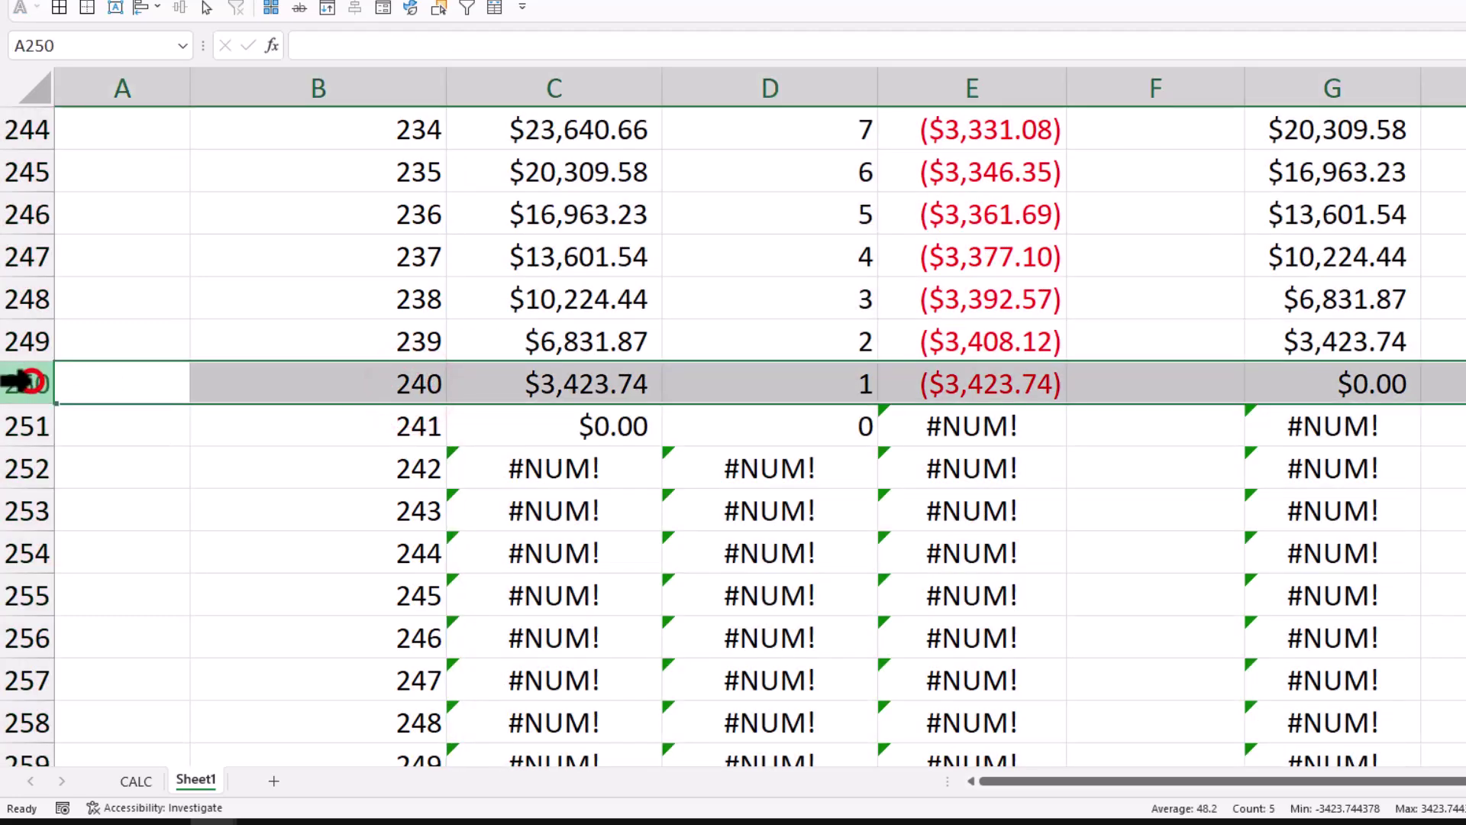
left_click(15, 424)
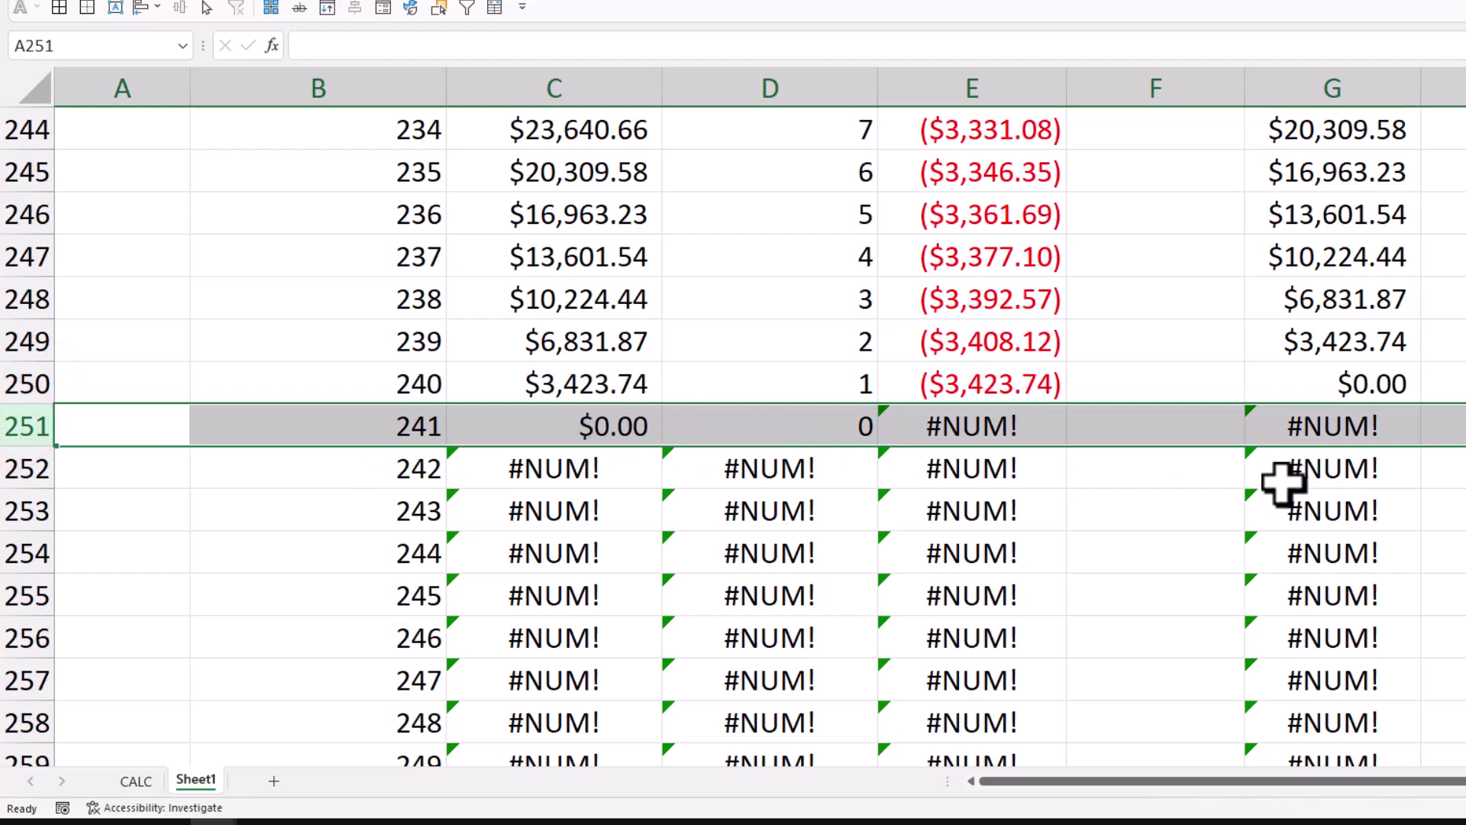
left_click(1005, 386)
Step: Enter extra payments of 10000 in F22 (month 12) and 25000 in F28 (month 18)
scroll(1375, 443, "up", 20)
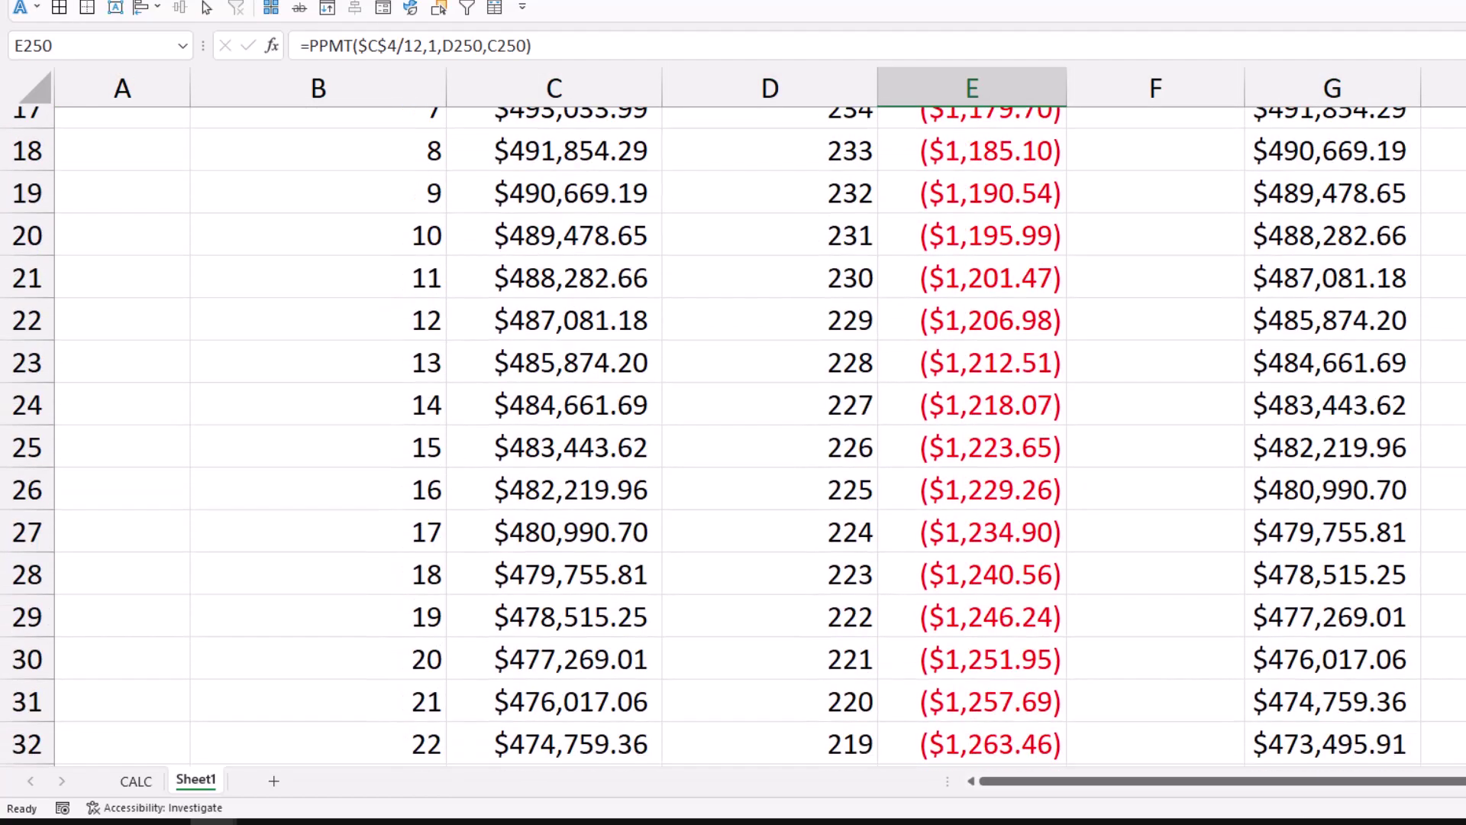
scroll(1375, 442, "down", 3)
scroll(1267, 497, "up", 2)
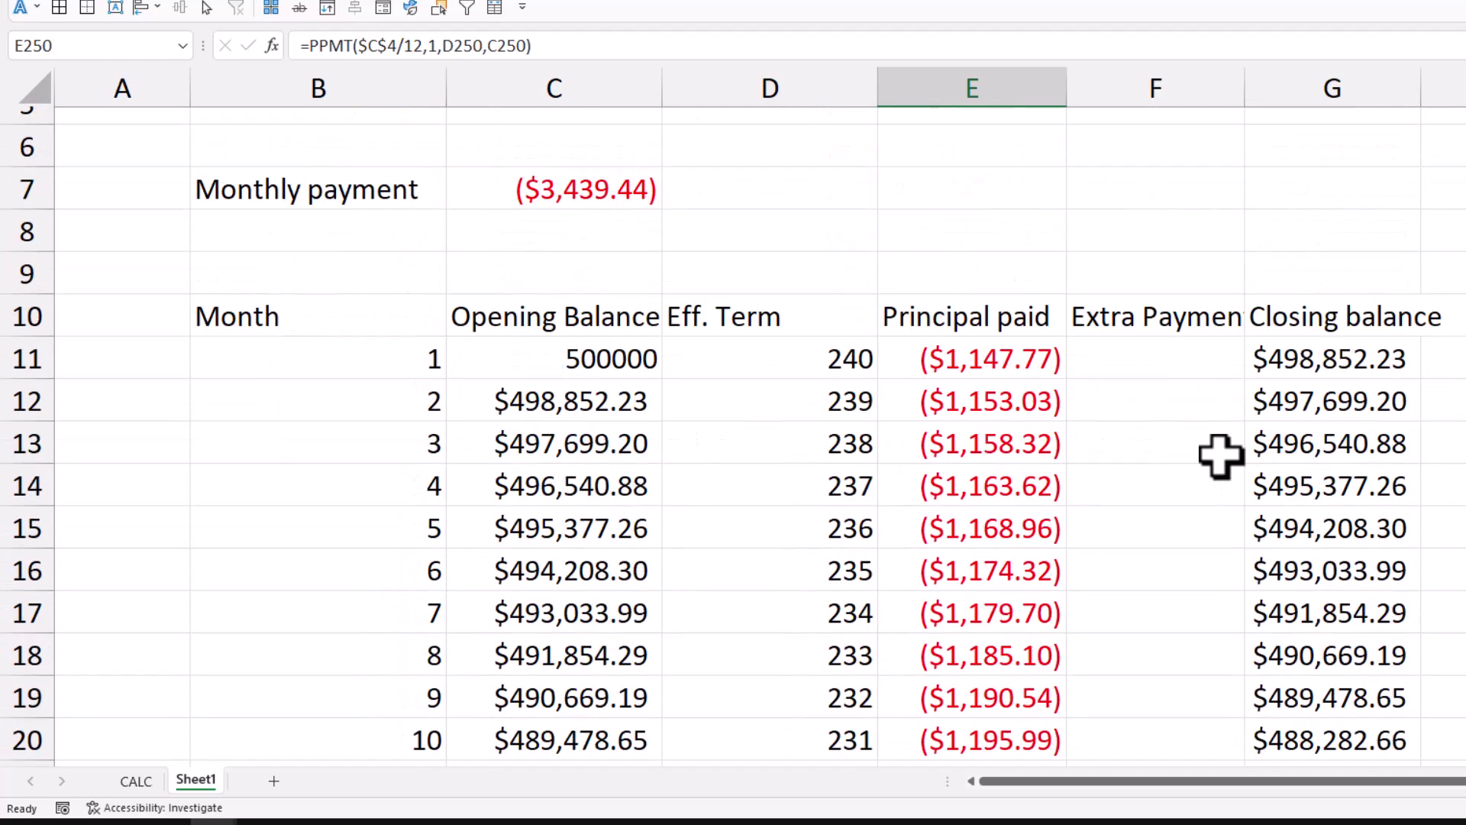
scroll(1219, 457, "down", 3, "ctrl")
scroll(1217, 458, "down", 3)
left_click(830, 451)
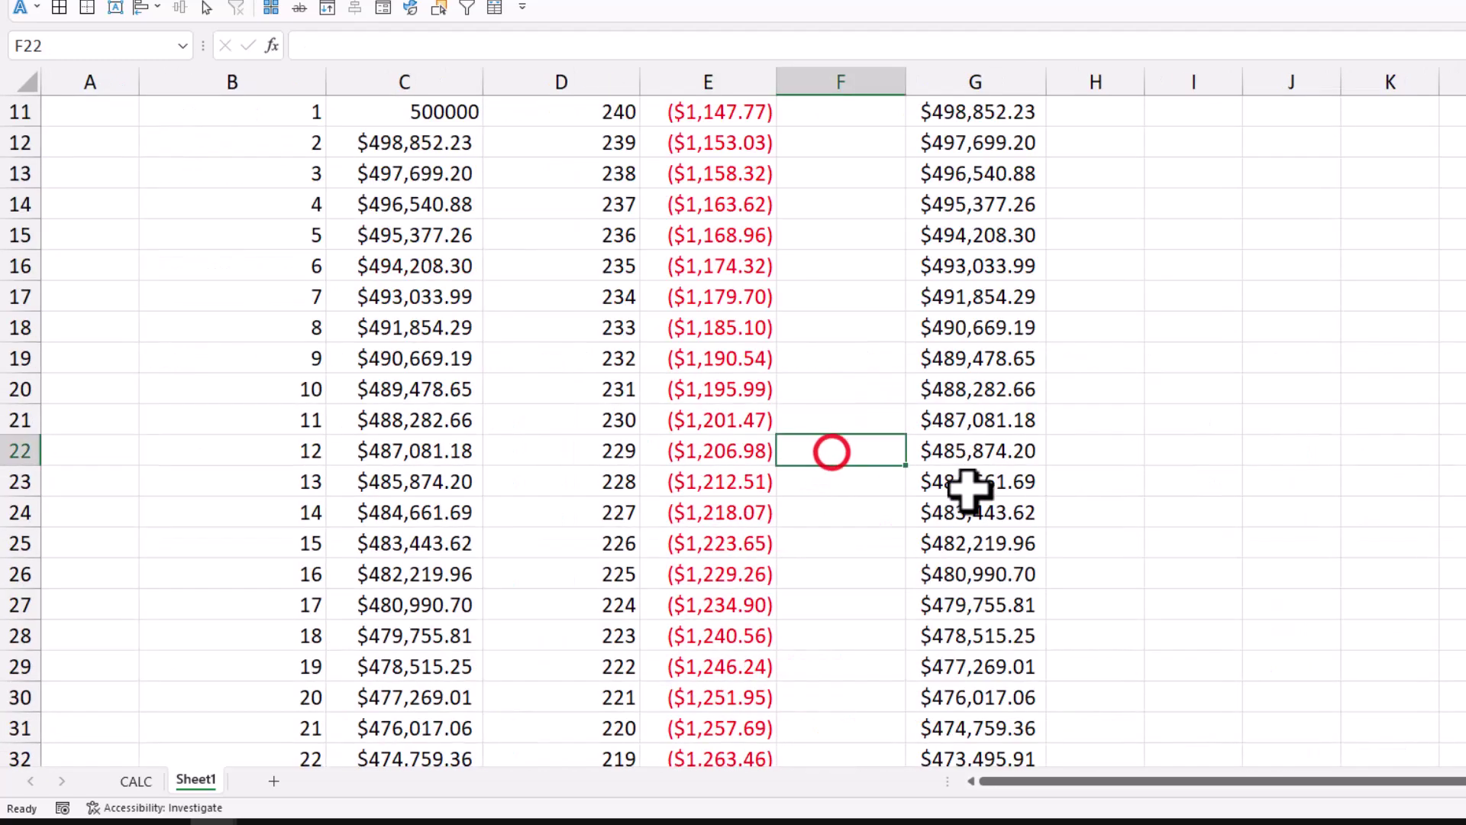
type("10000")
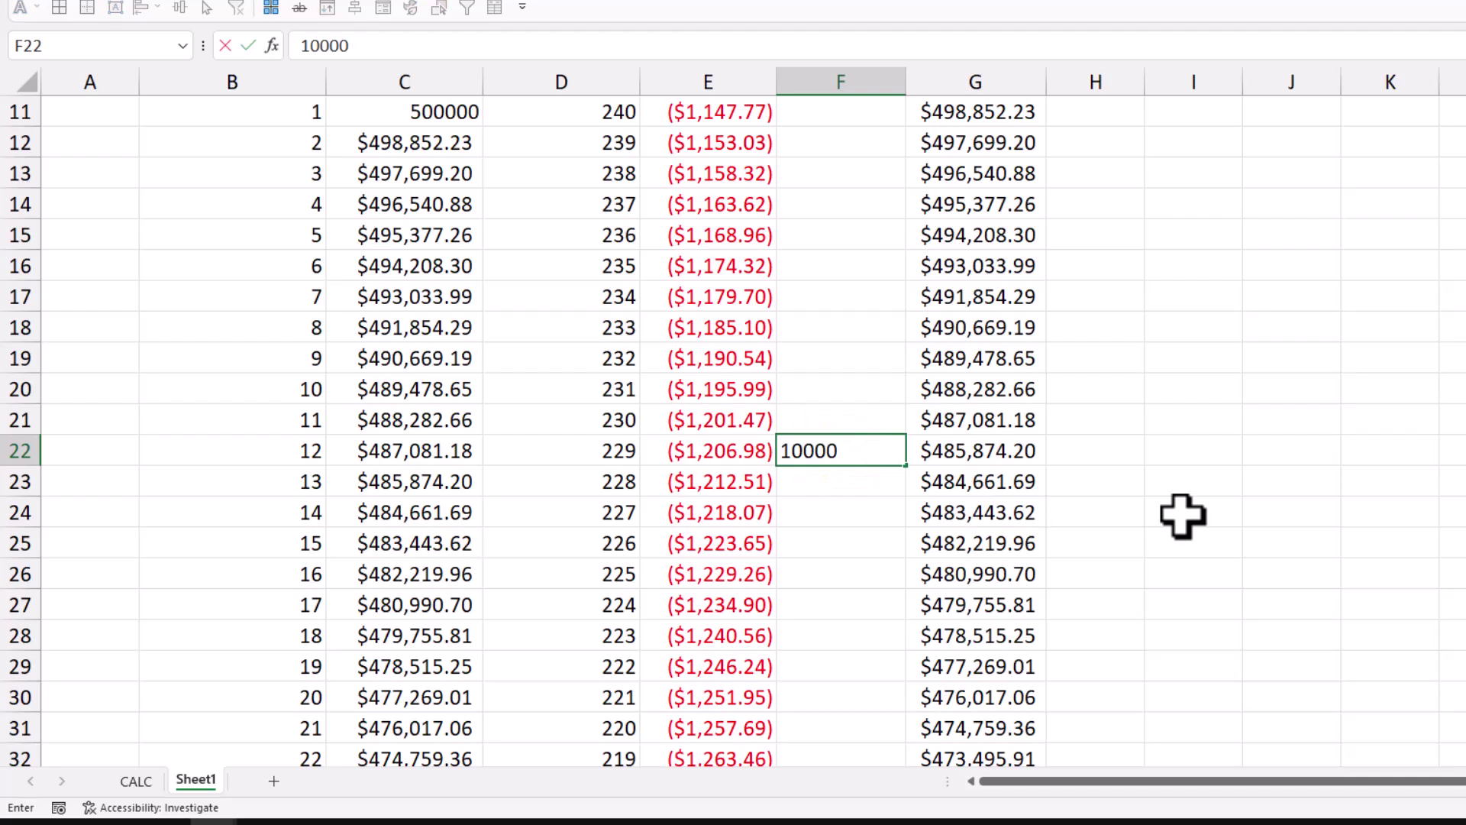
key("Return")
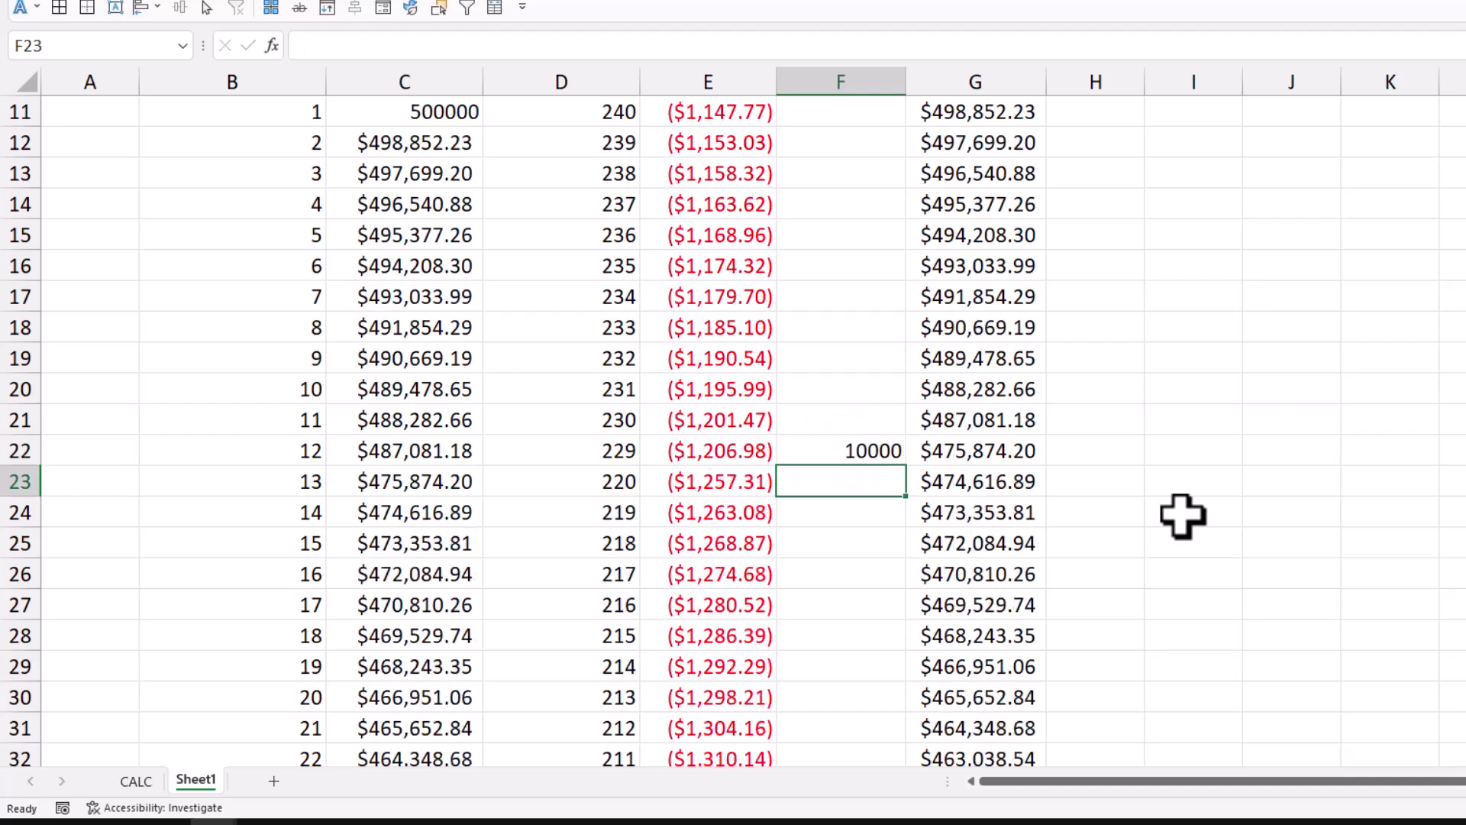
left_click(836, 632)
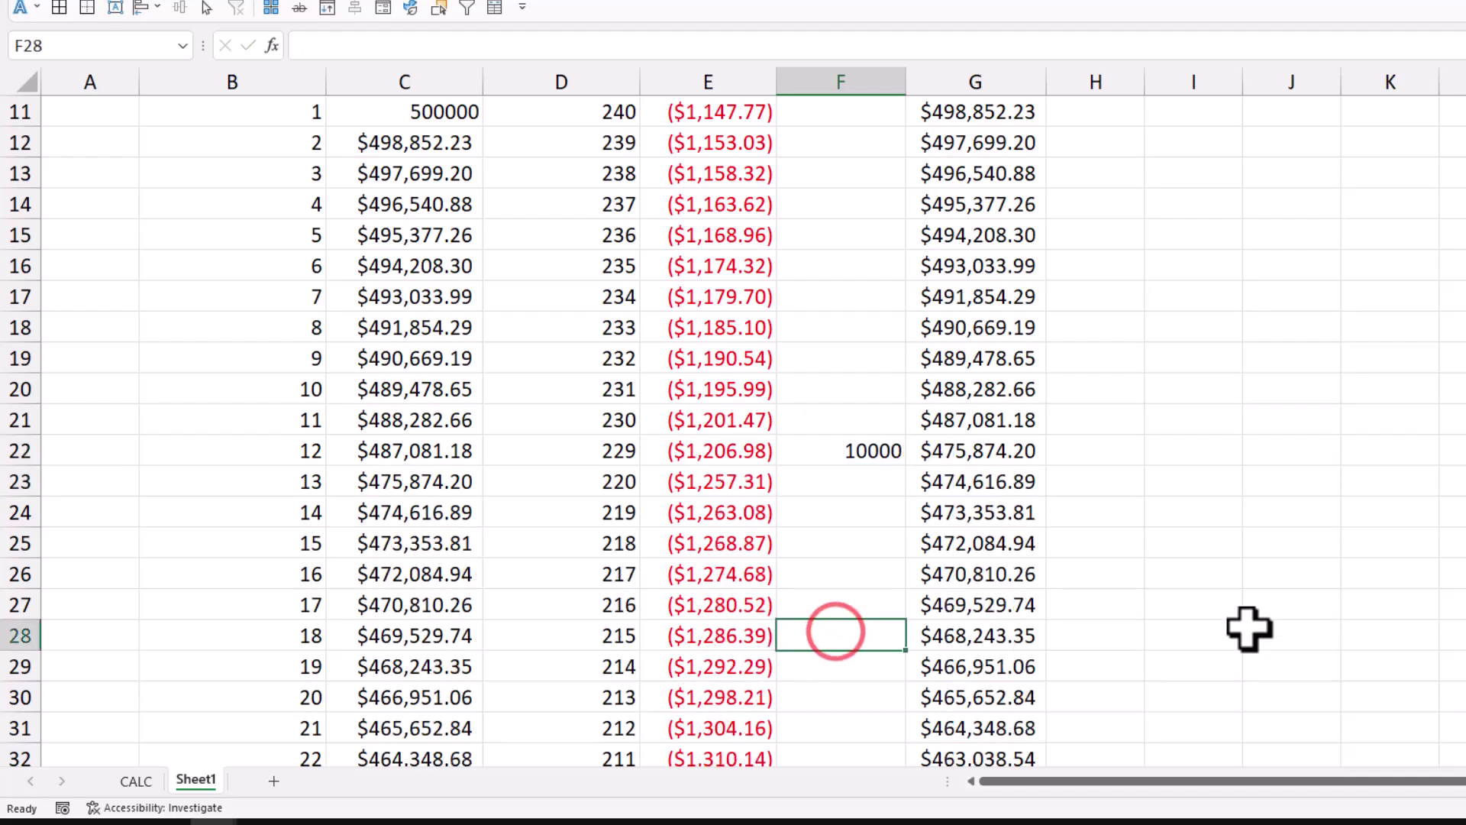
type("25000")
key("Return")
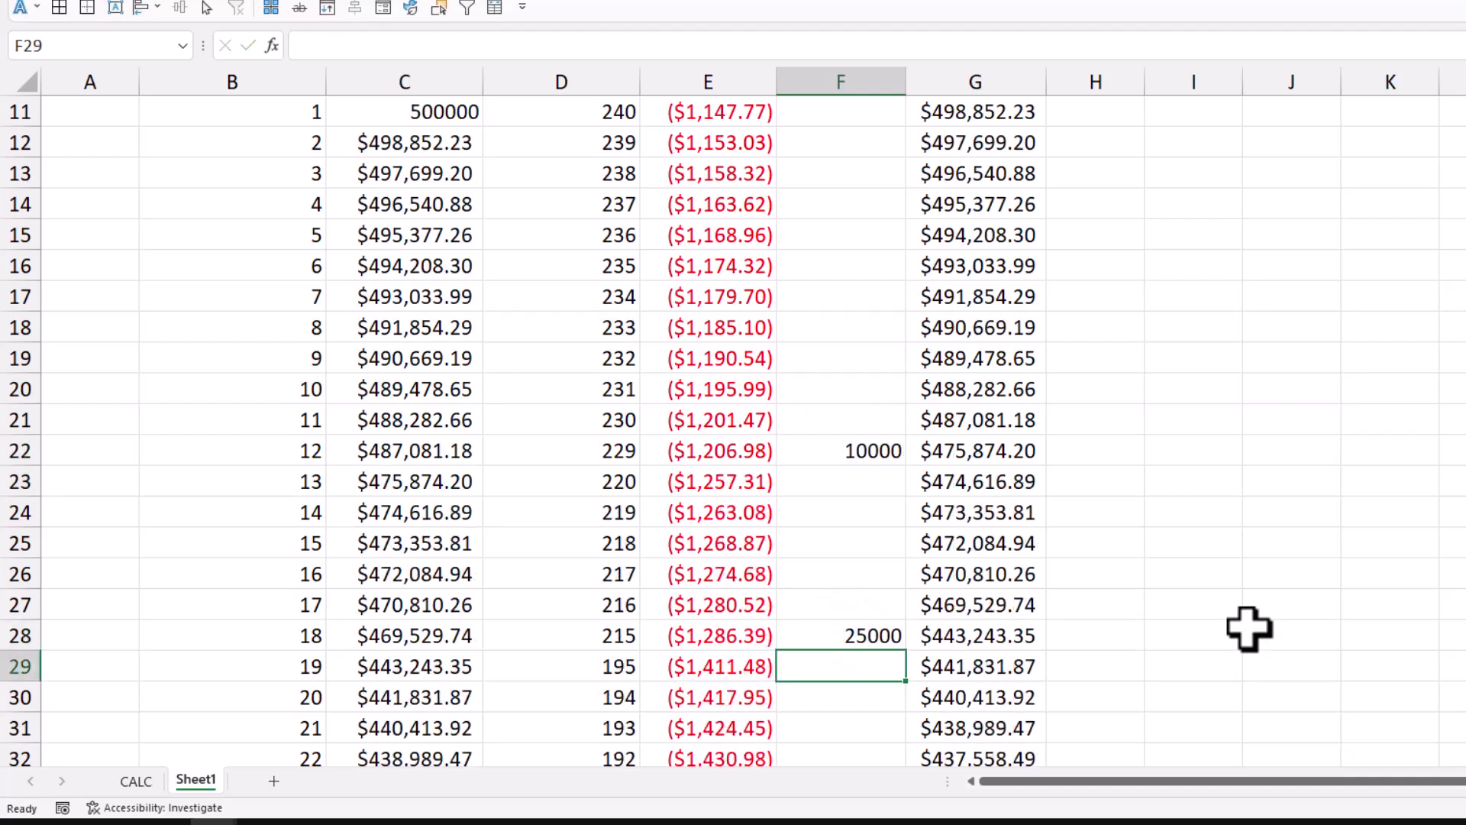
Step: Check the effective term falls to 220 after month 12 and 195 after month 18
left_click(858, 452)
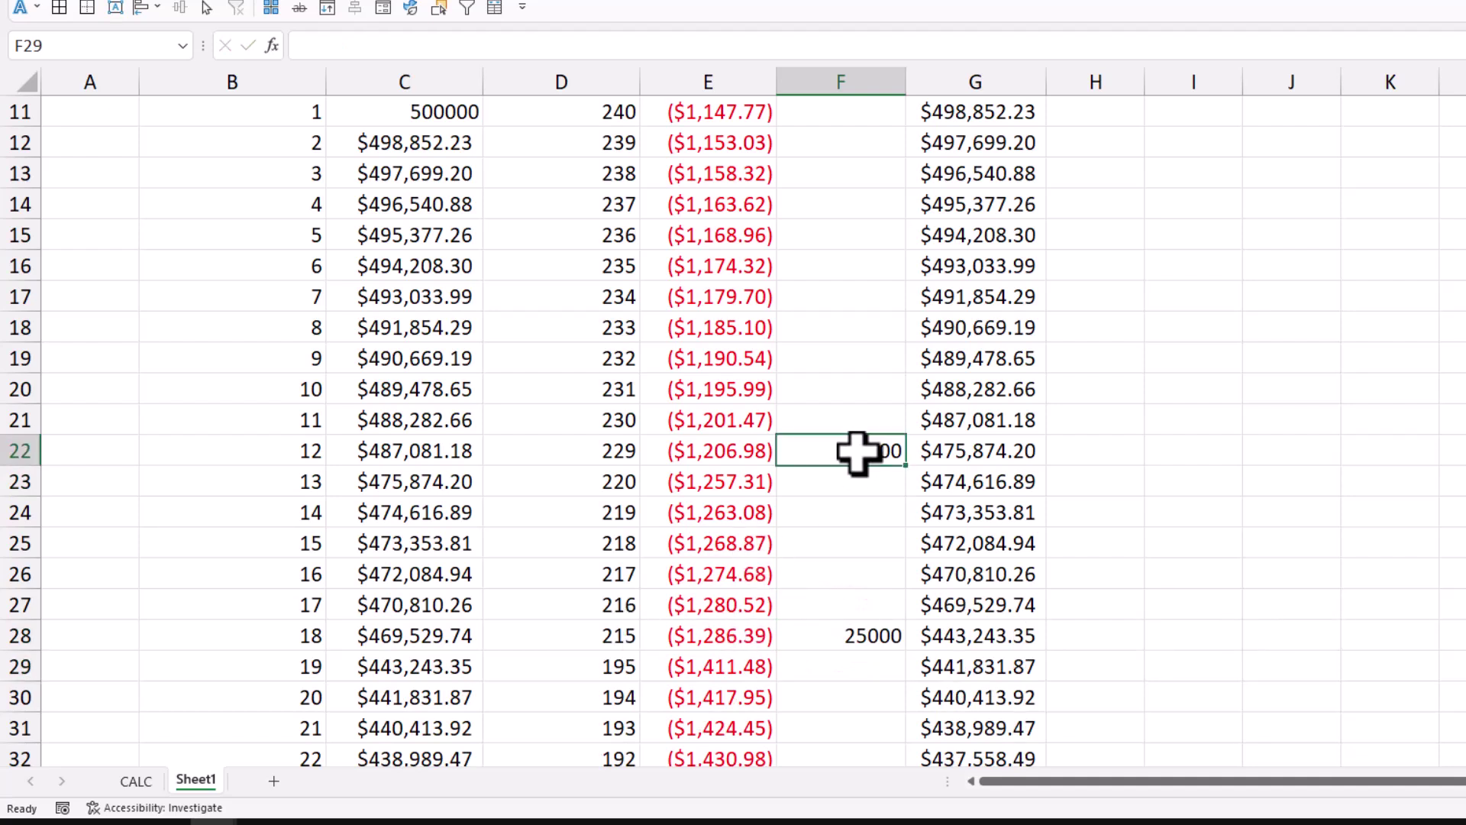
left_click(620, 452)
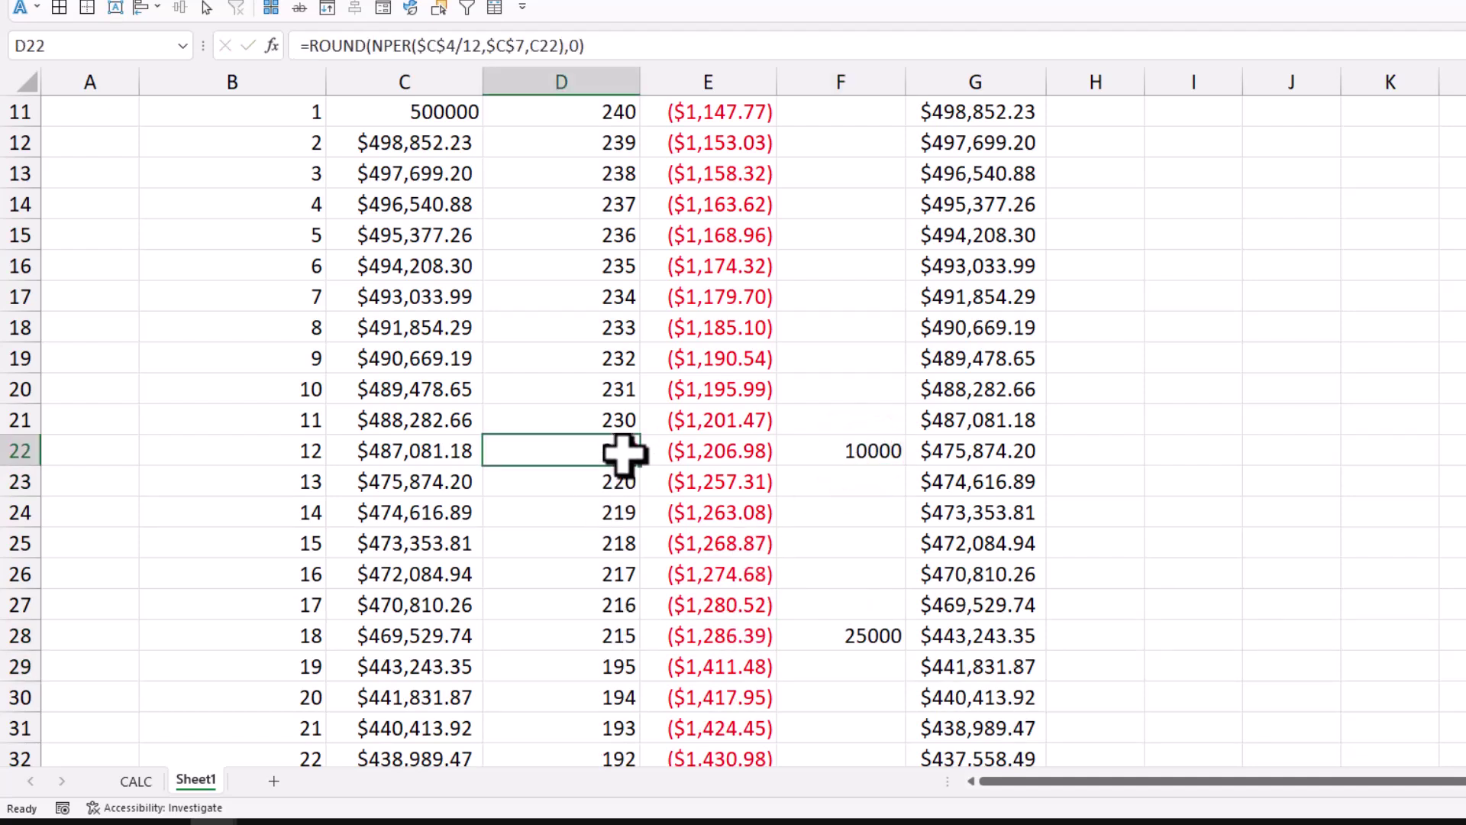
left_click(624, 481)
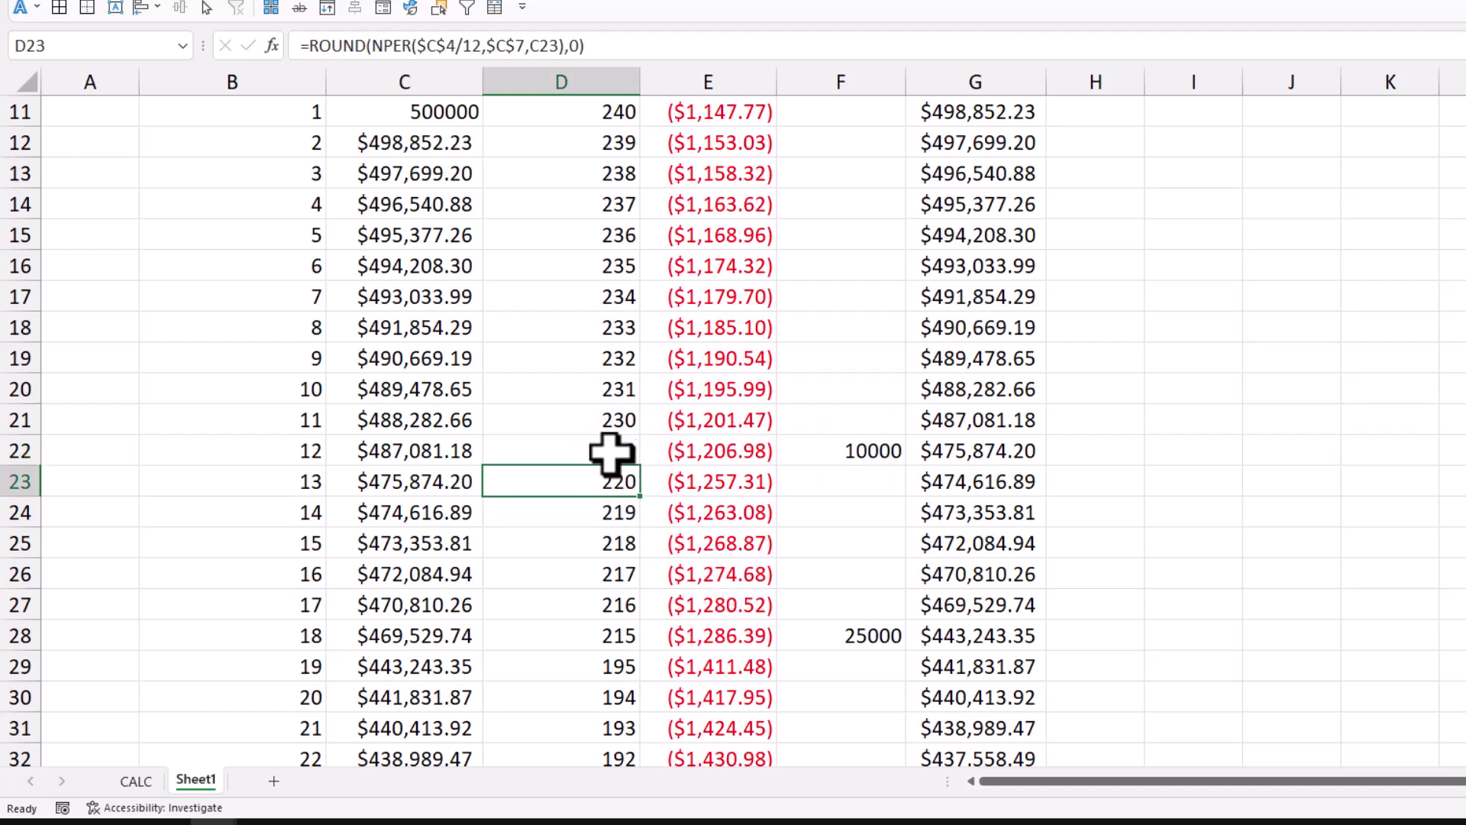
left_click_drag(851, 641, 612, 636)
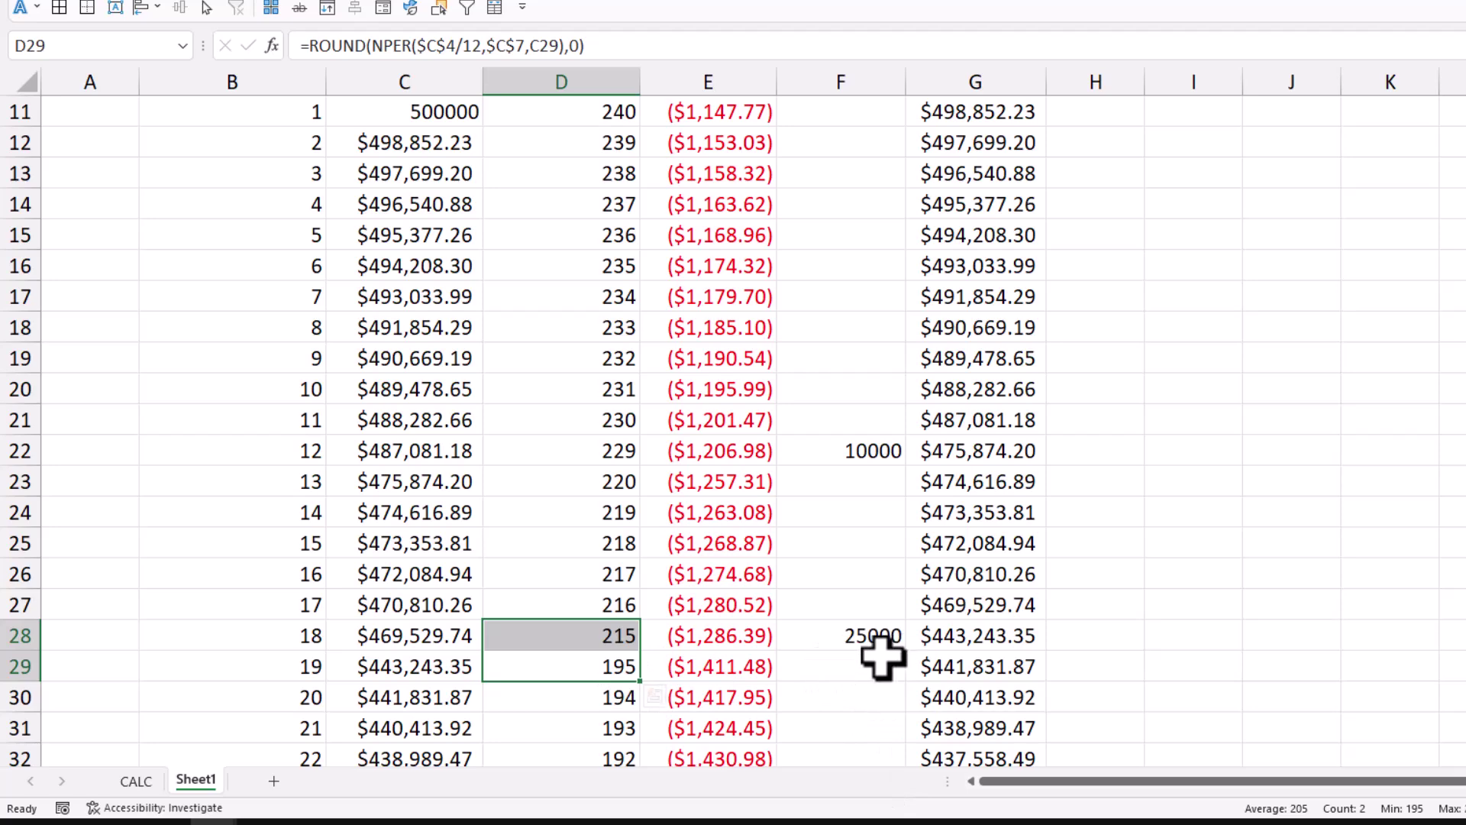
scroll(882, 656, "up", 3)
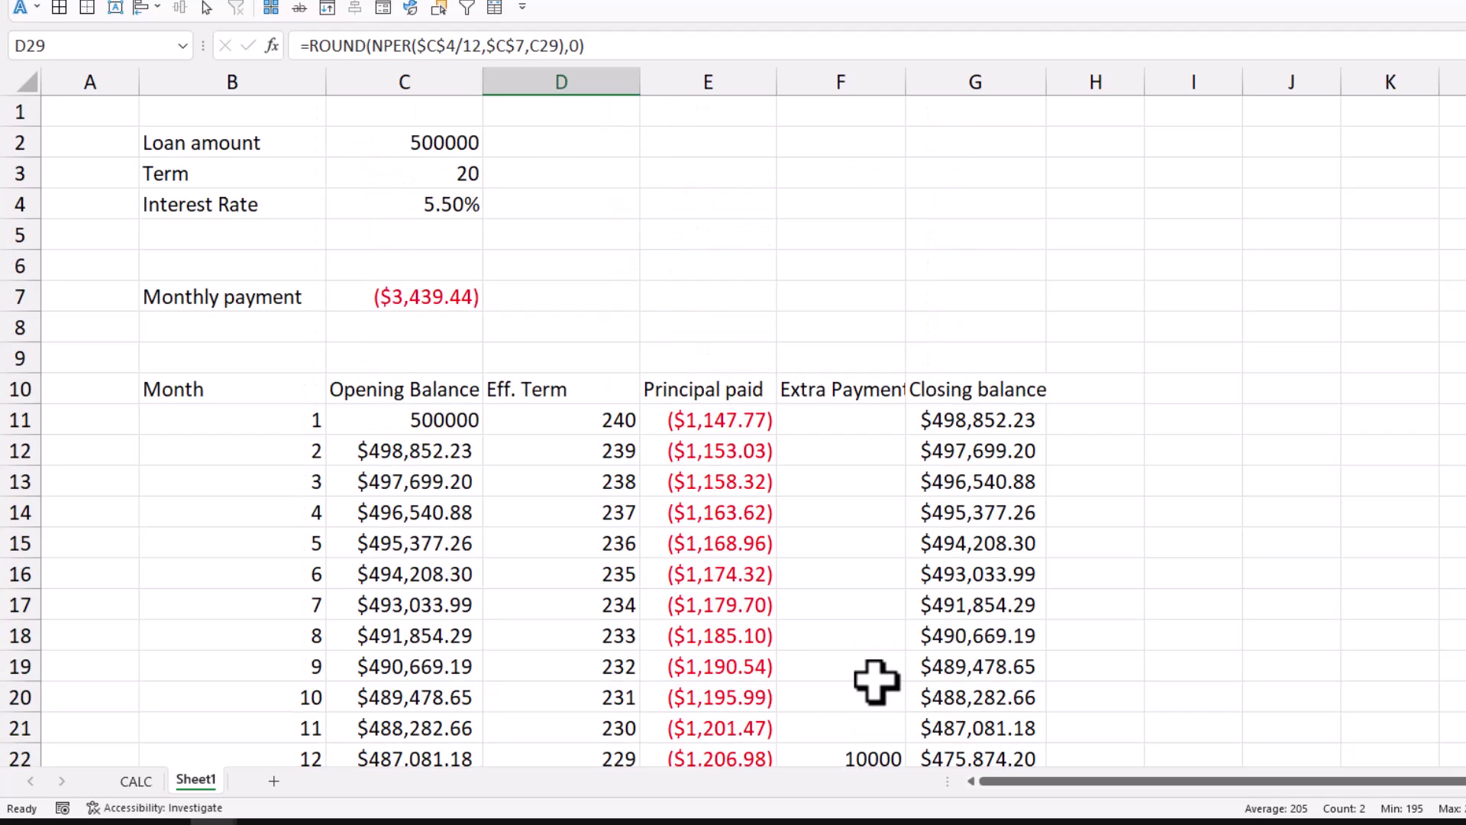
Step: Switch to the finished CALC sheet and inspect its $5,000 month 6 extra payment
left_click(131, 782)
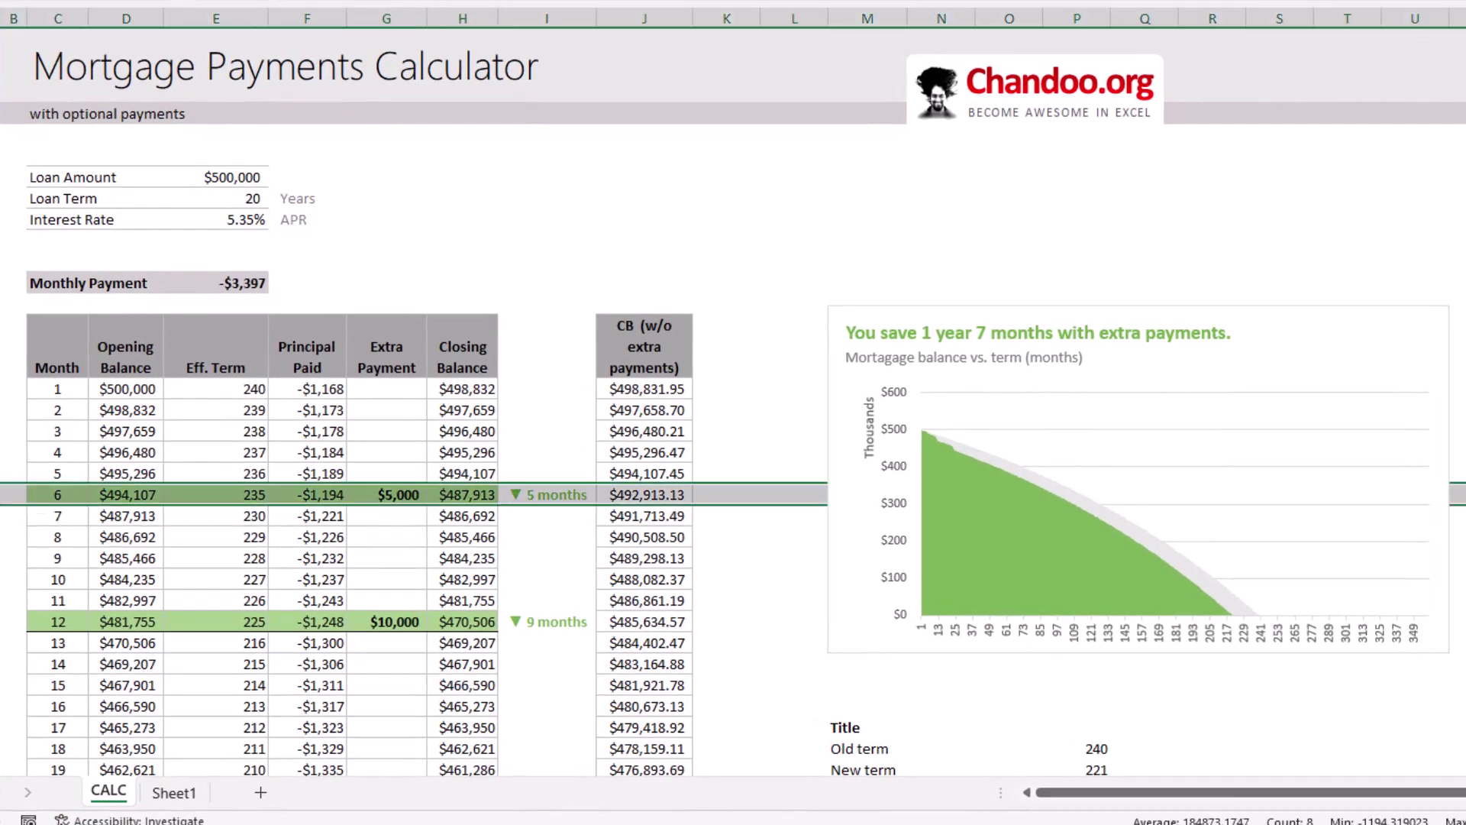
left_click(378, 495)
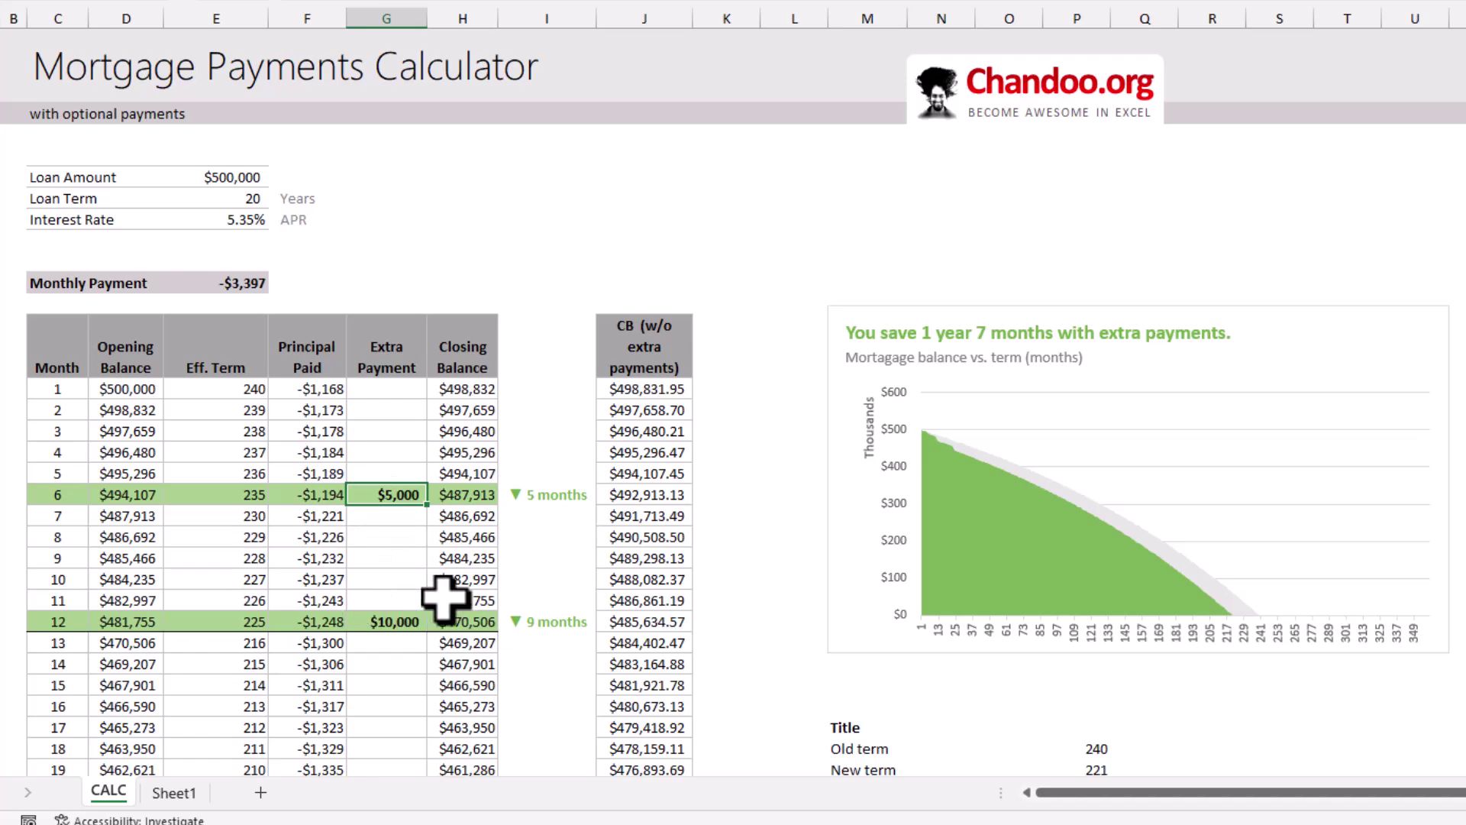
scroll(439, 641, "down", 3)
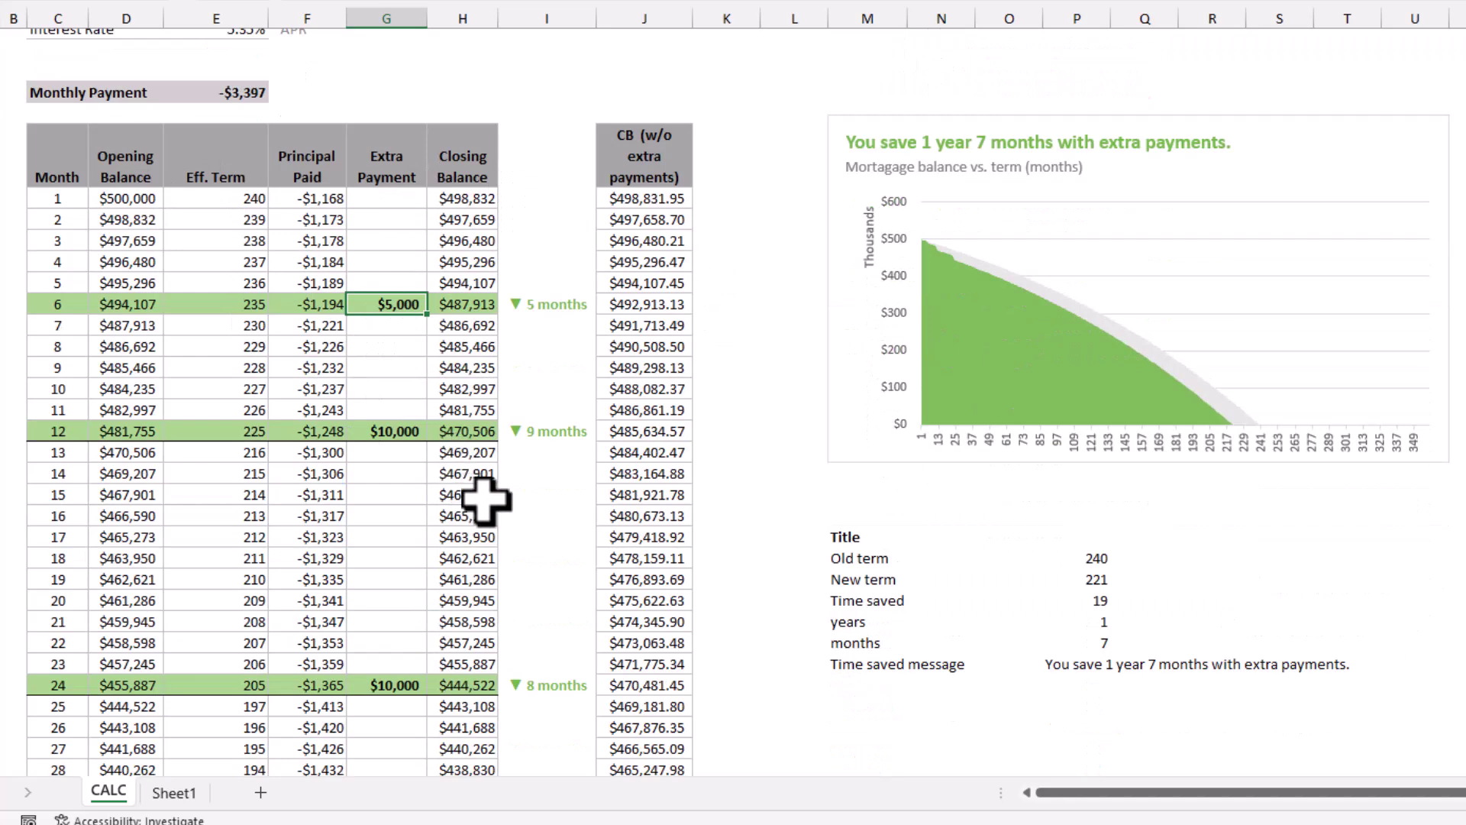
scroll(484, 500, "up", 3)
Step: Select the CB (w/o extra payments) and Closing Balance columns to compare them
left_click(636, 19)
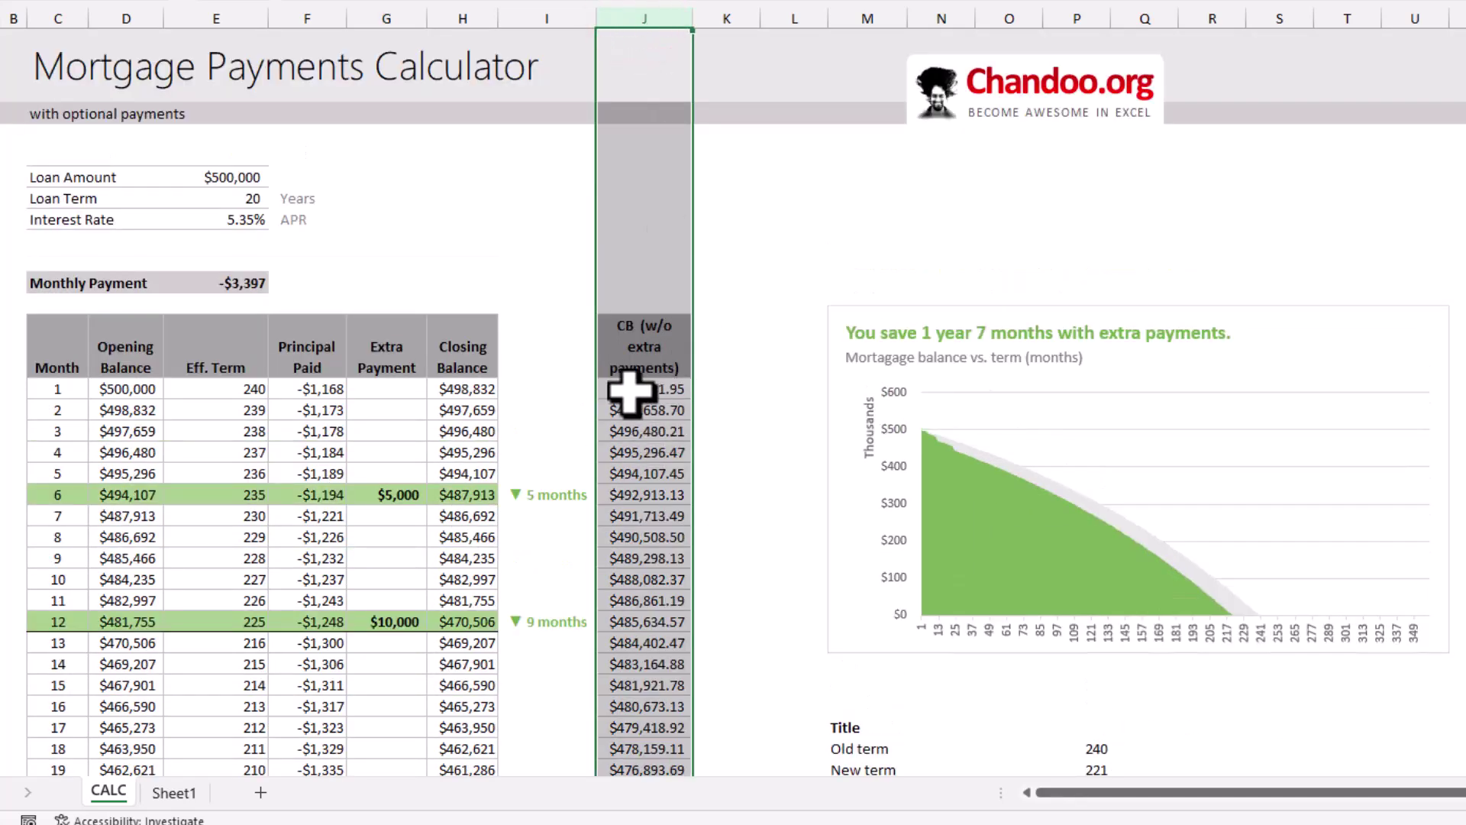
left_click(645, 390)
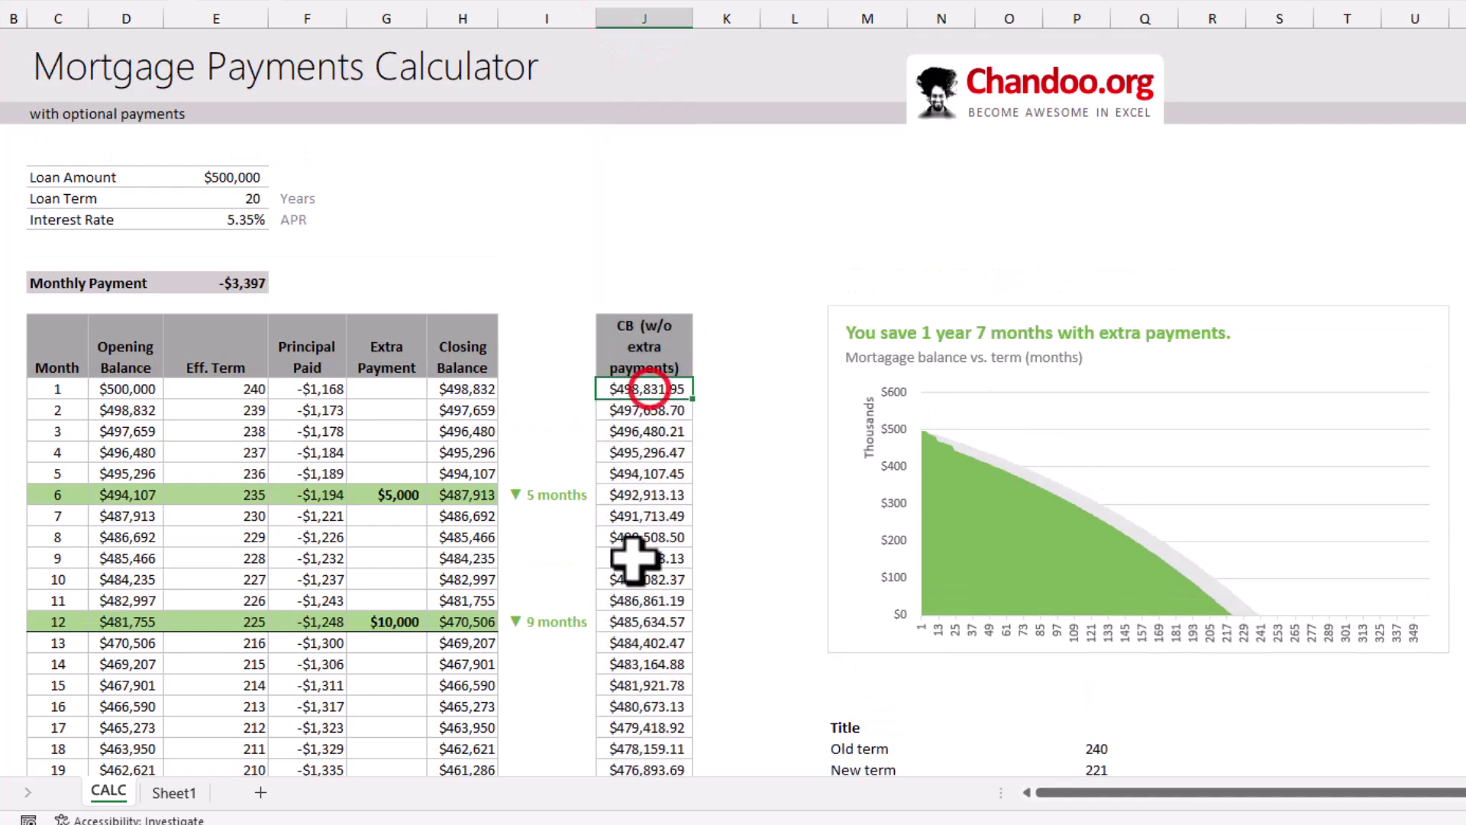
scroll(634, 561, "down", 2)
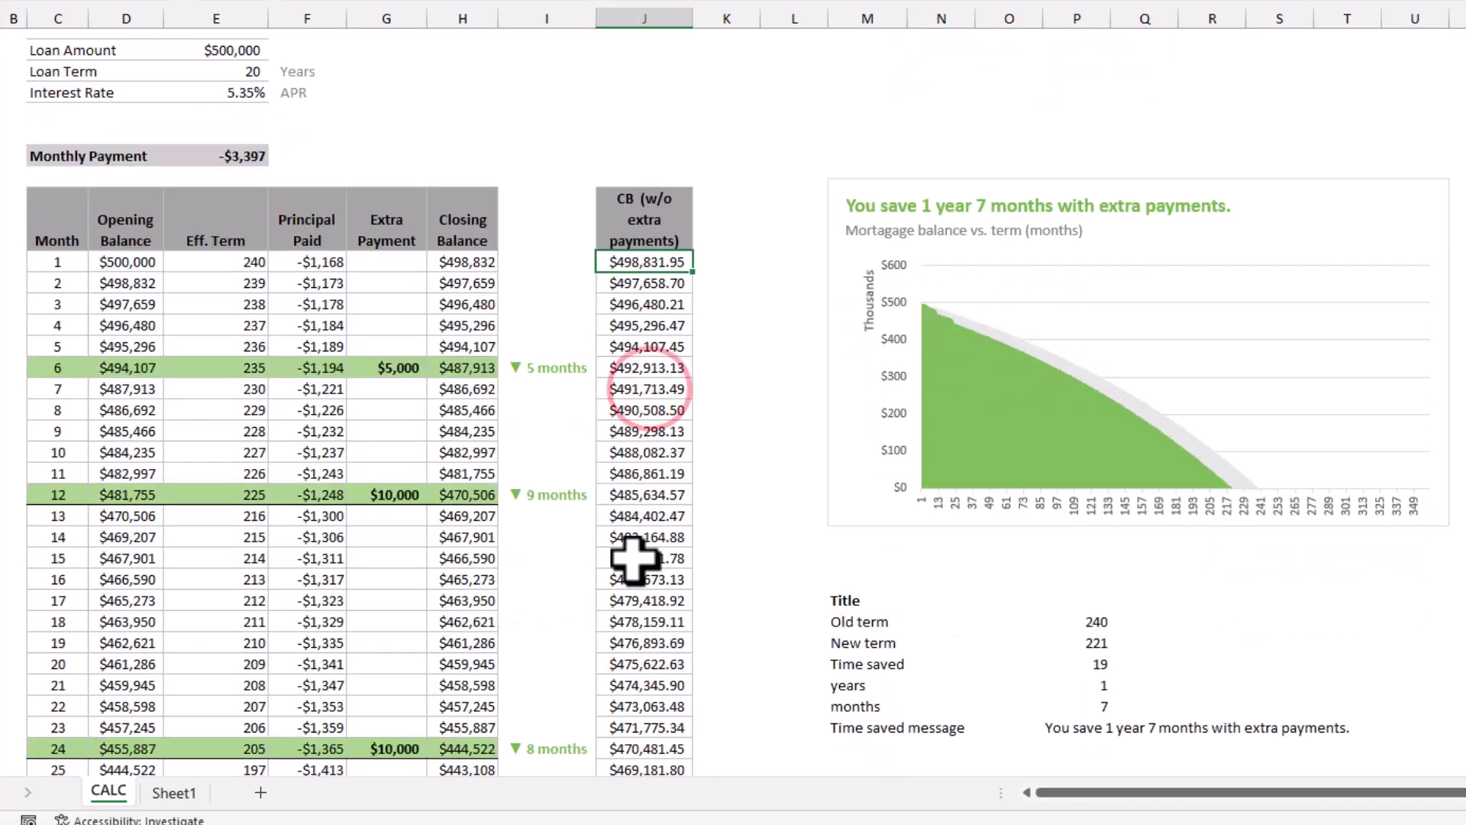
left_click(644, 18)
left_click(463, 19)
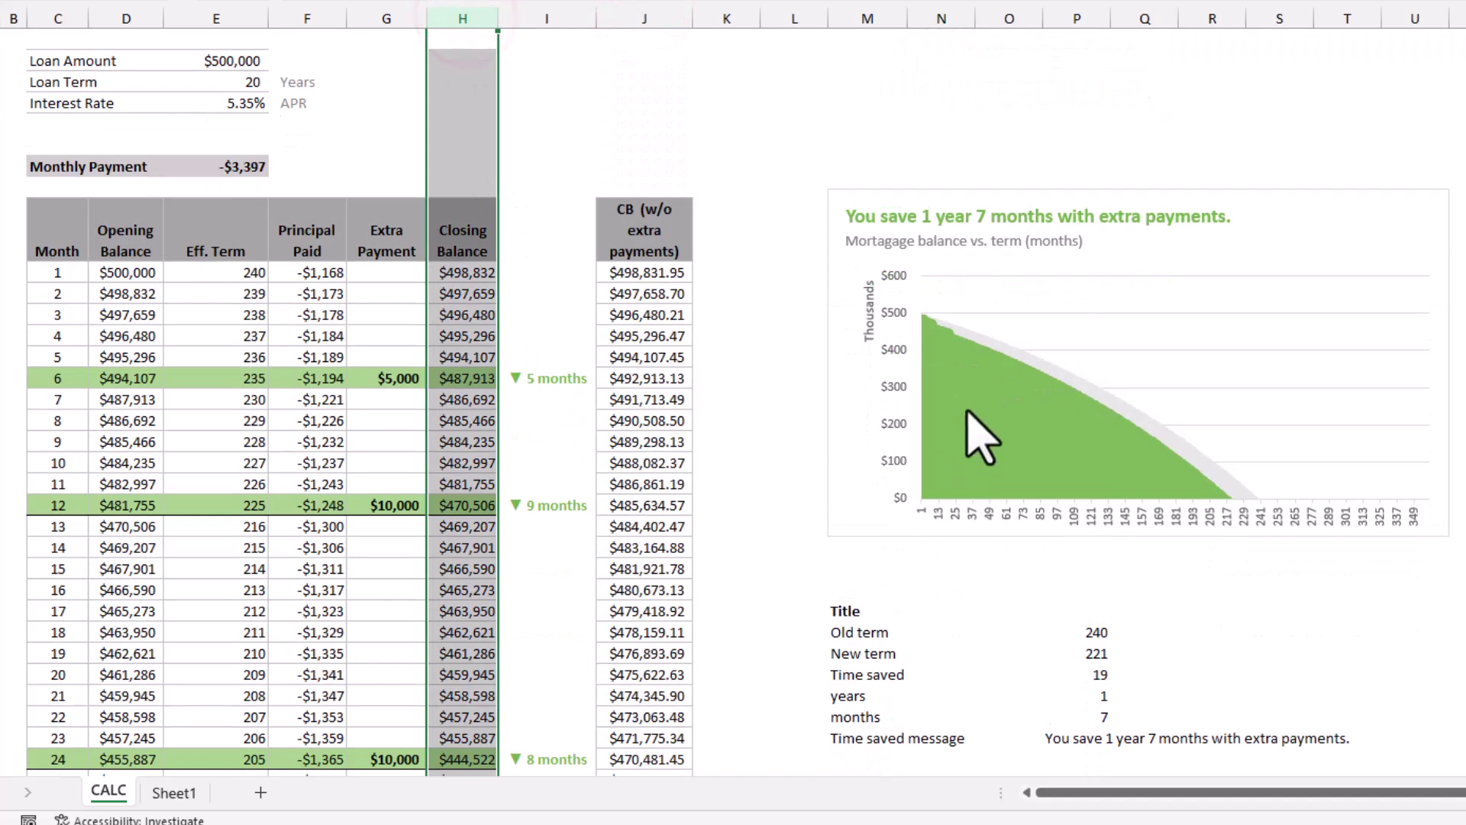